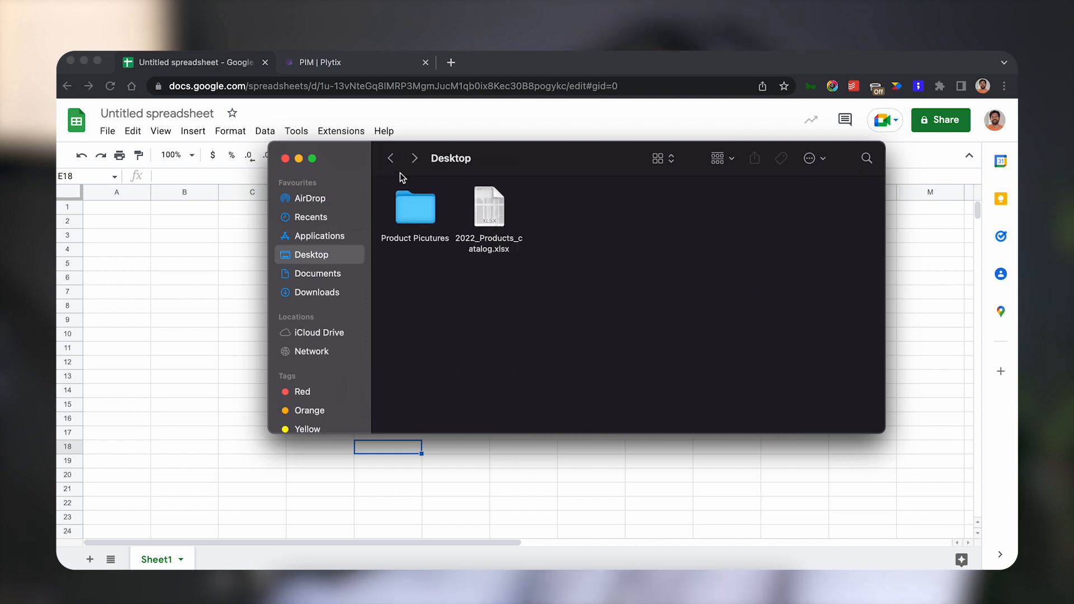
# Import the file 2022_Products_catalog.xlsx from the Desktop into the spreadsheet, replacing the spreadsheet.
pyautogui.click(212, 218)
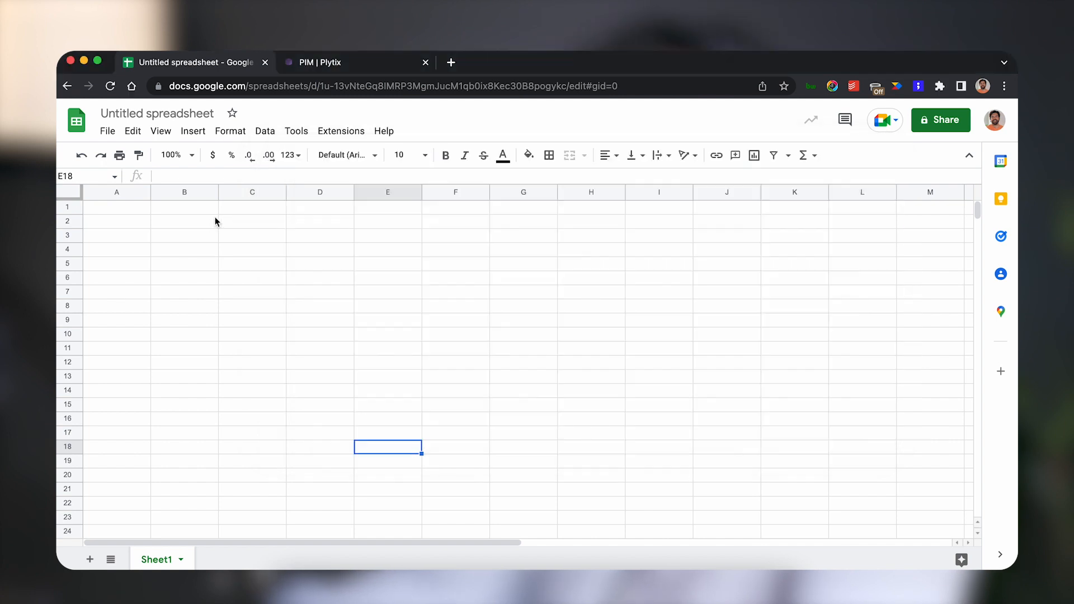
pyautogui.click(99, 136)
pyautogui.click(129, 201)
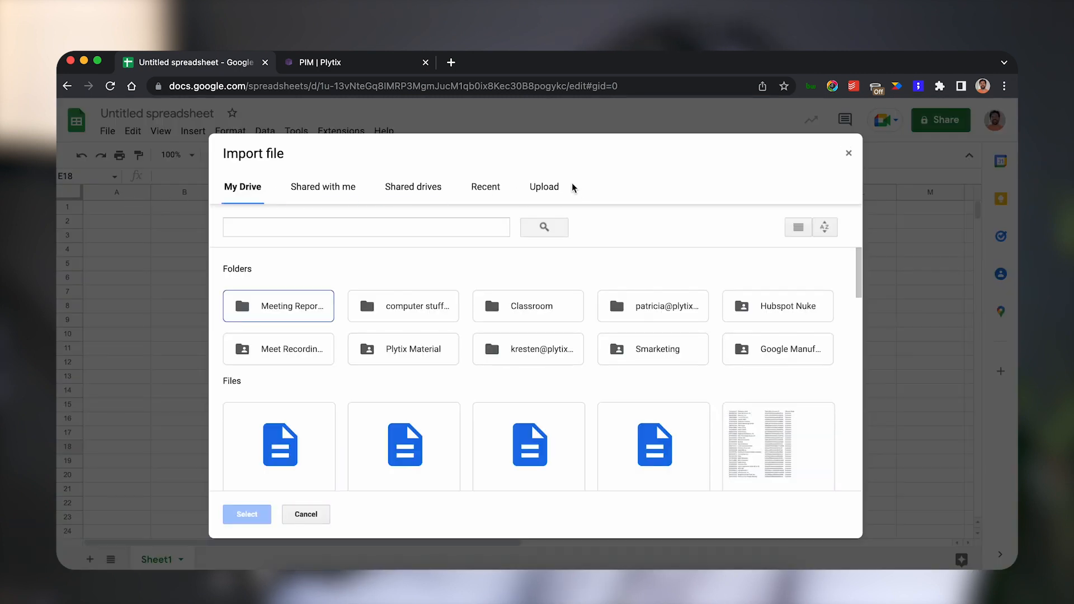
pyautogui.click(559, 188)
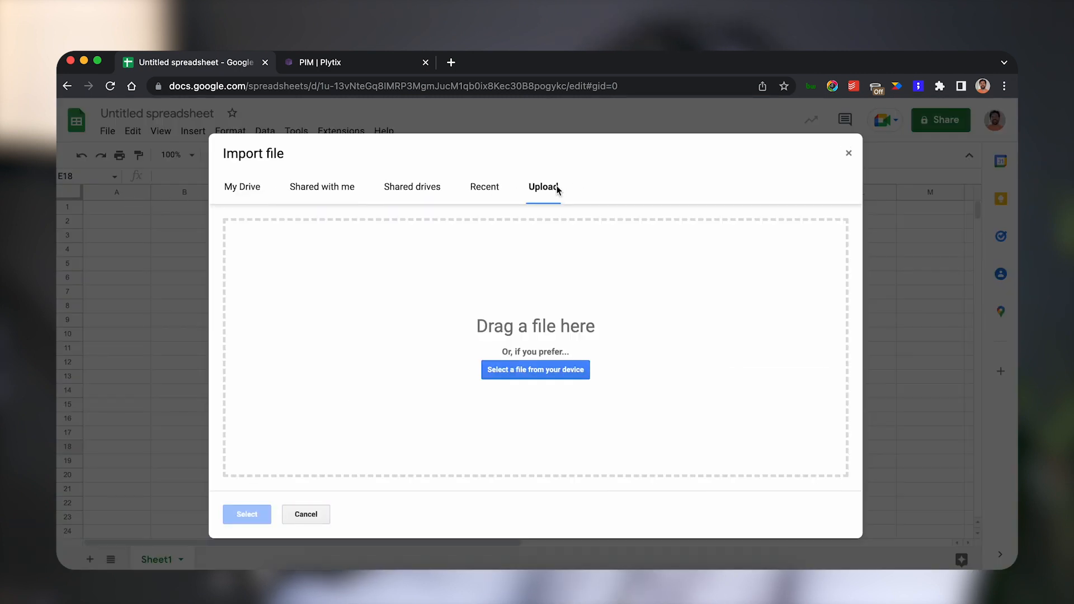
pyautogui.click(535, 371)
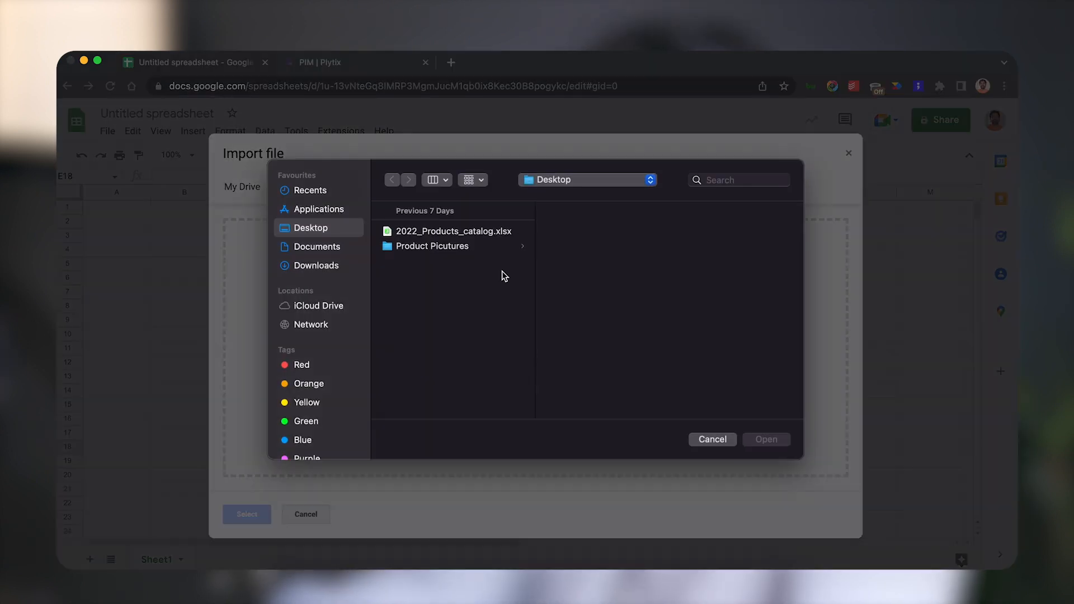
pyautogui.click(492, 231)
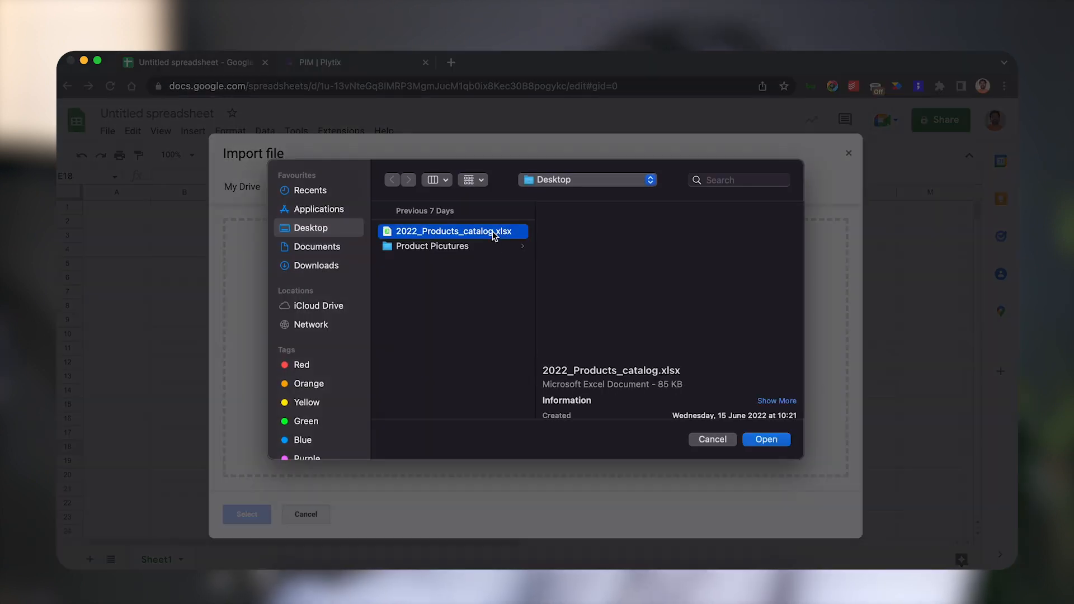
pyautogui.click(771, 441)
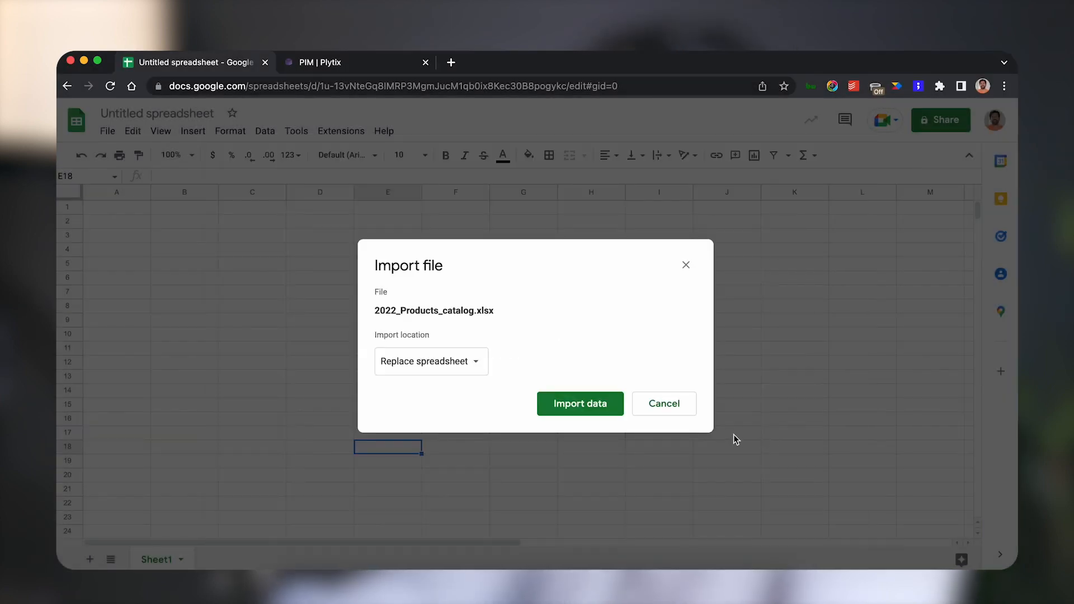
pyautogui.click(595, 408)
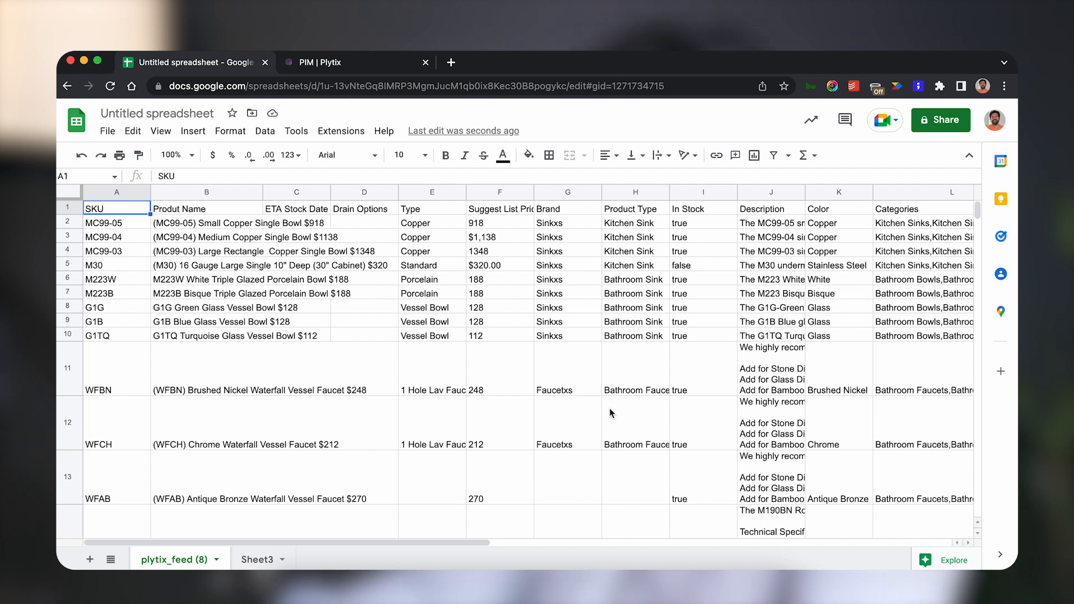
# Scroll through the imported product rows to examine the data and row layout.
pyautogui.scroll(-20, 612, 413)
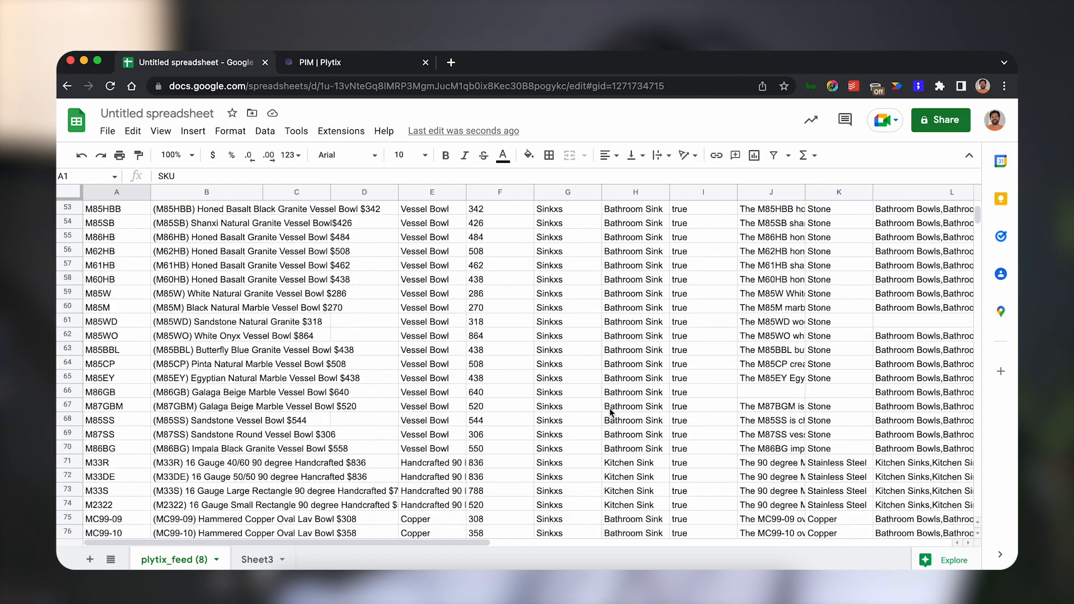
pyautogui.scroll(-20, 612, 413)
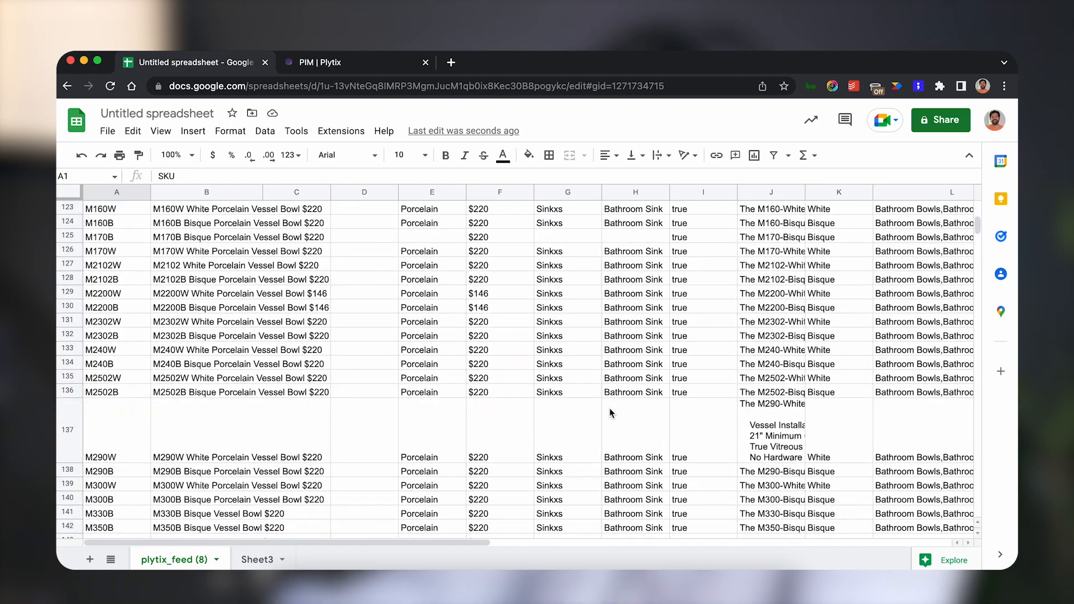
pyautogui.scroll(10, 611, 413)
pyautogui.scroll(5, 612, 413)
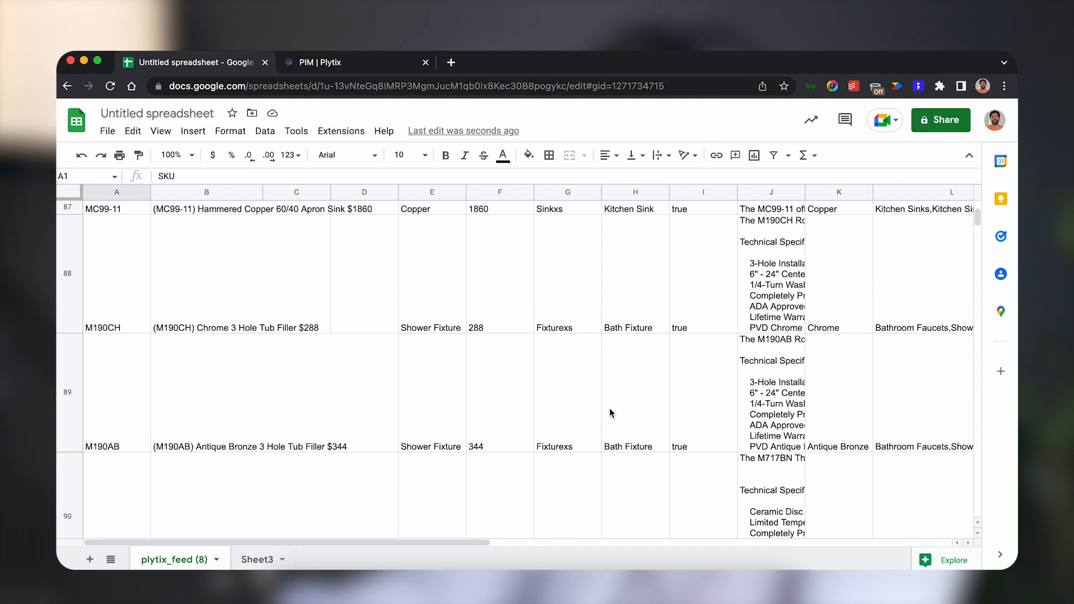
pyautogui.scroll(-8, 610, 413)
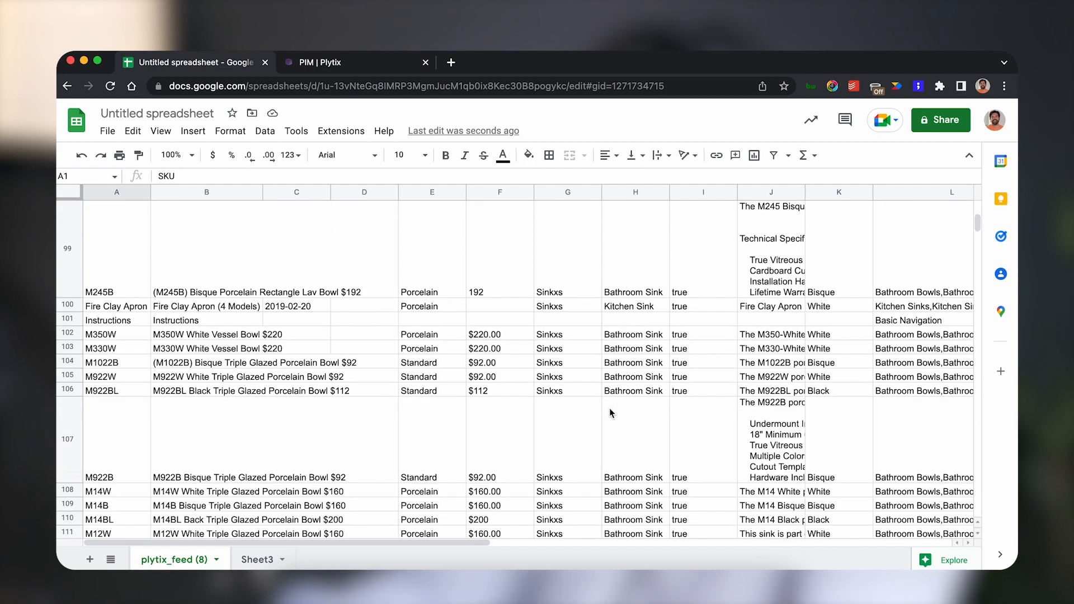
pyautogui.scroll(5, 610, 413)
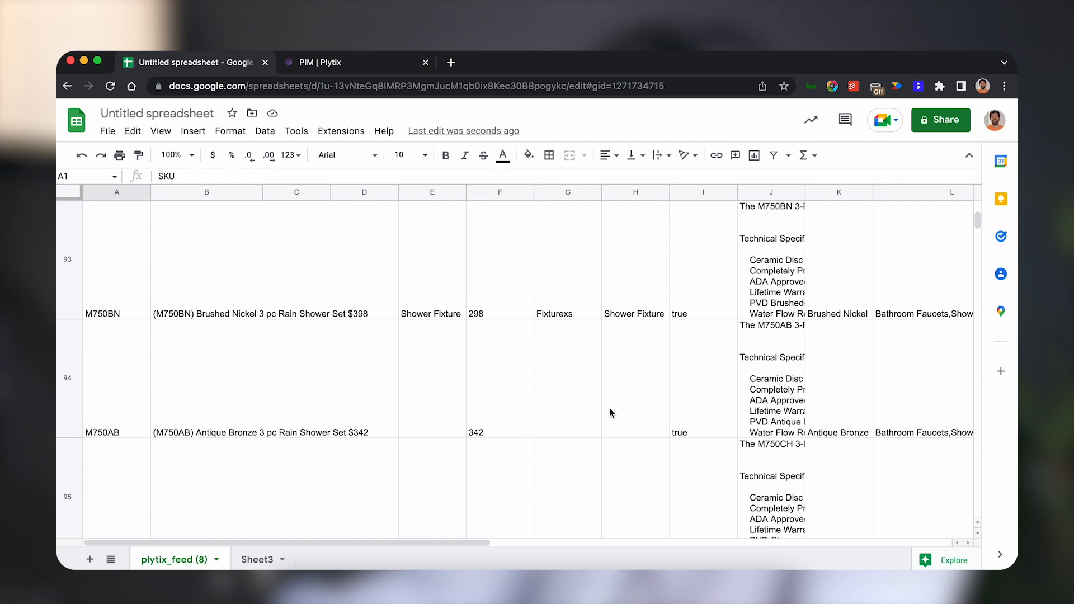
pyautogui.scroll(-10, 611, 412)
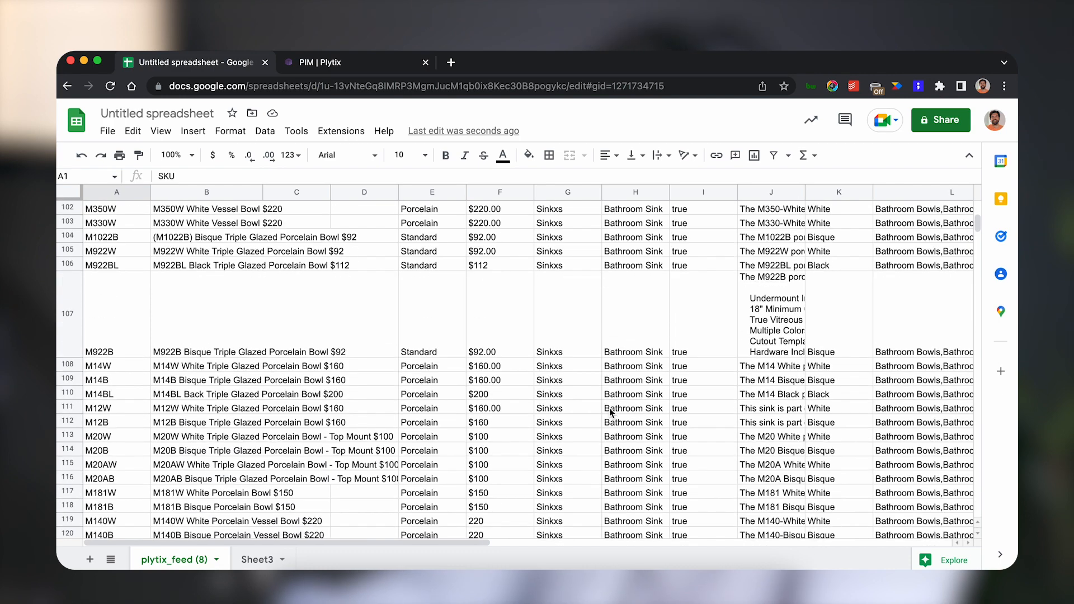
pyautogui.scroll(12, 611, 413)
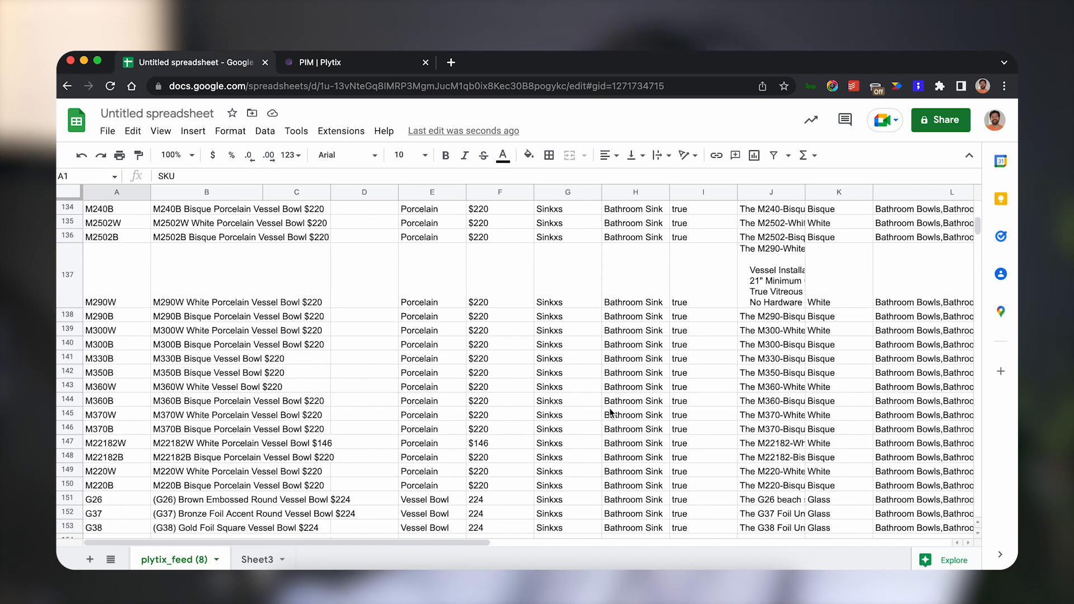
pyautogui.scroll(15, 611, 413)
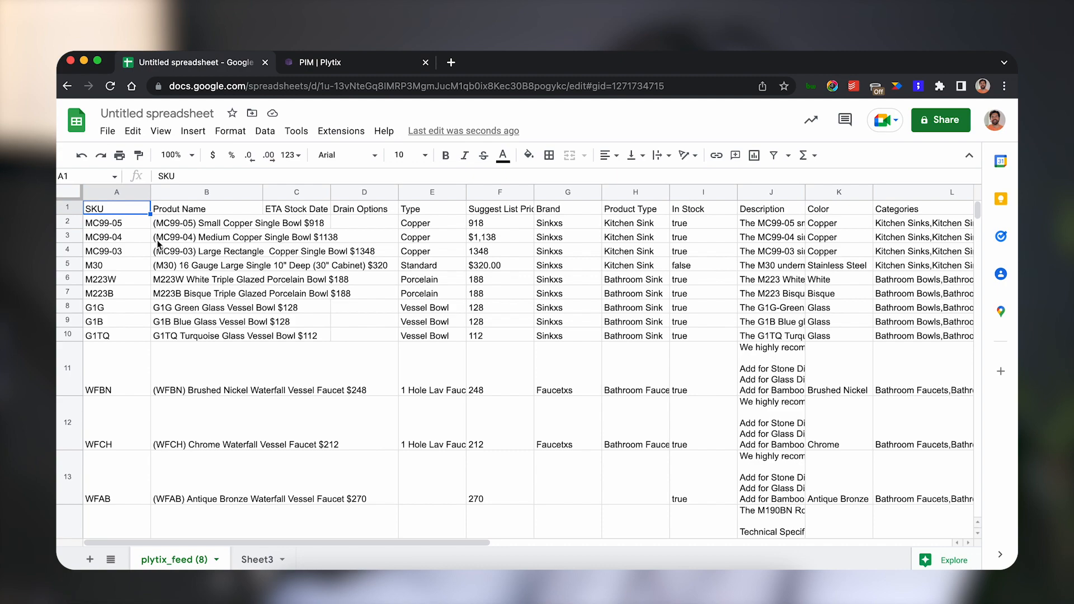
# Select rows 2 to 597 and resize them to a fixed row height of 21 pixels.
pyautogui.moveTo(70, 222); pyautogui.dragTo(68, 541)
pyautogui.scroll(10, 67, 414)
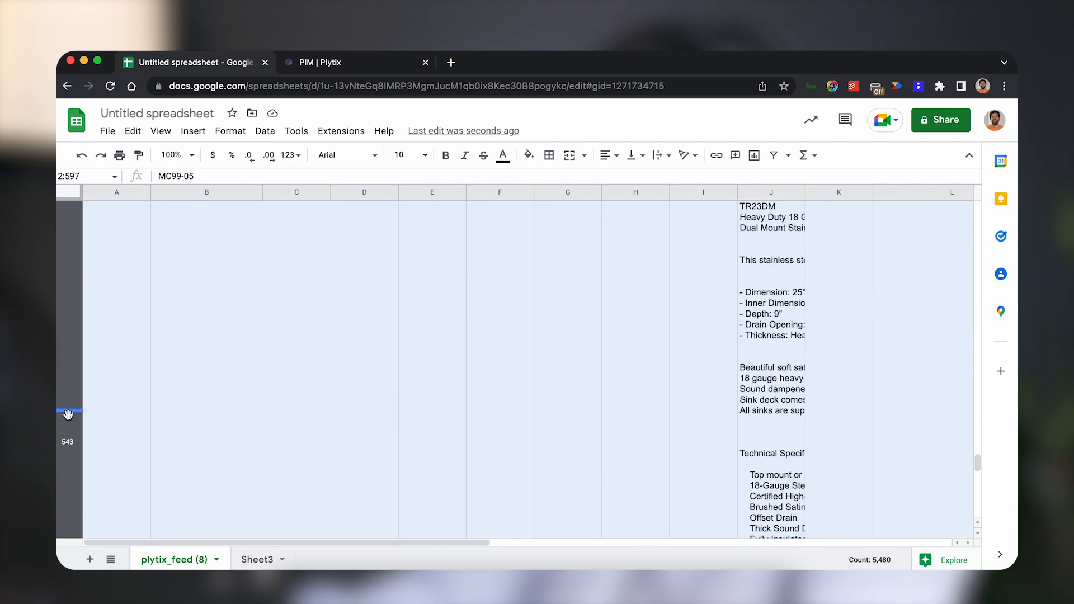
pyautogui.rightClick(69, 443)
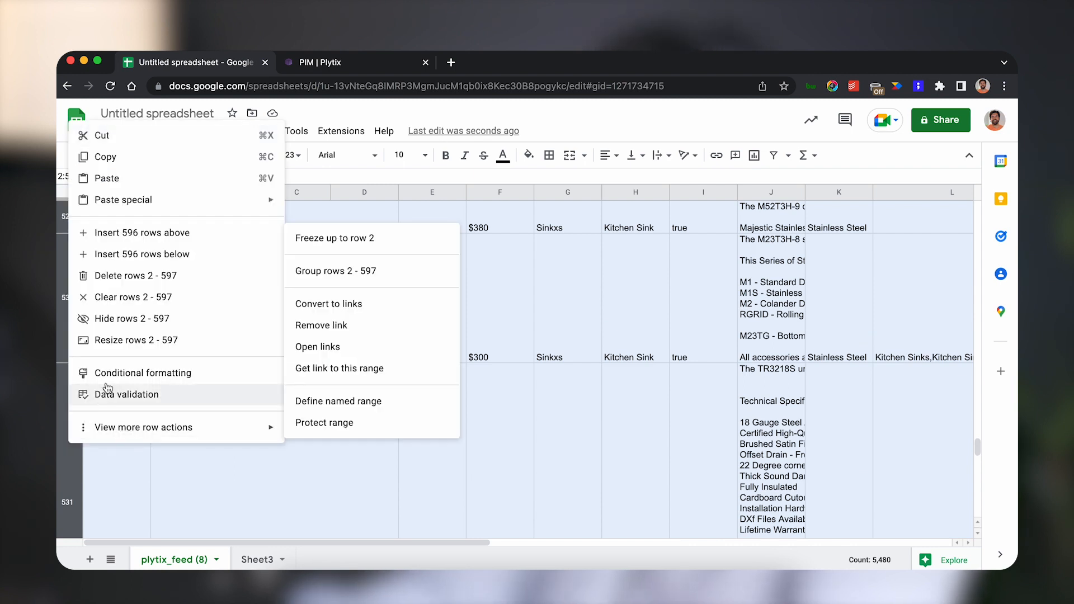
pyautogui.click(119, 344)
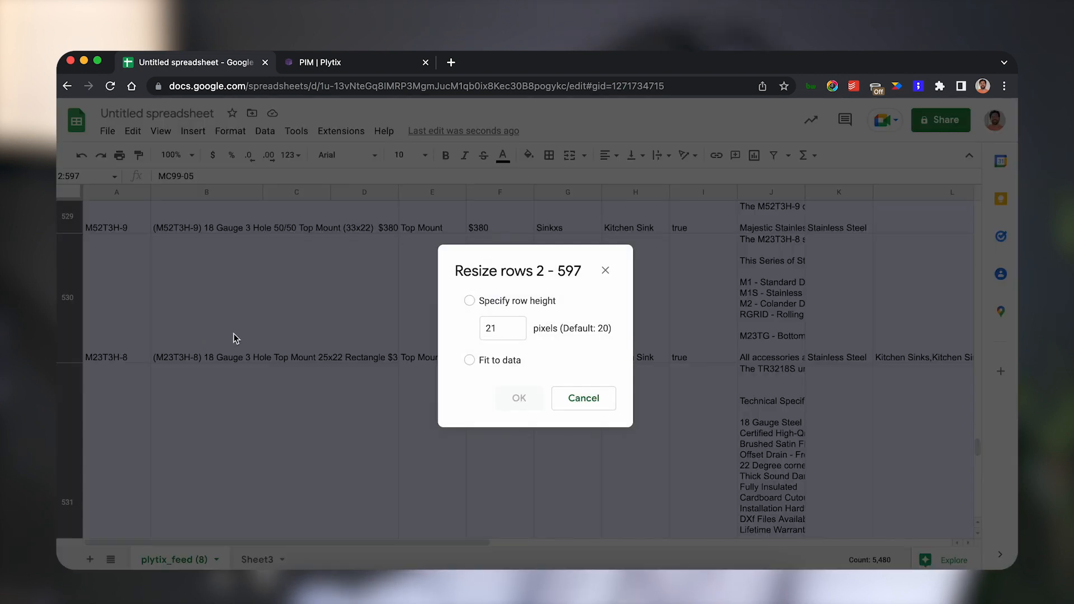
pyautogui.click(470, 302)
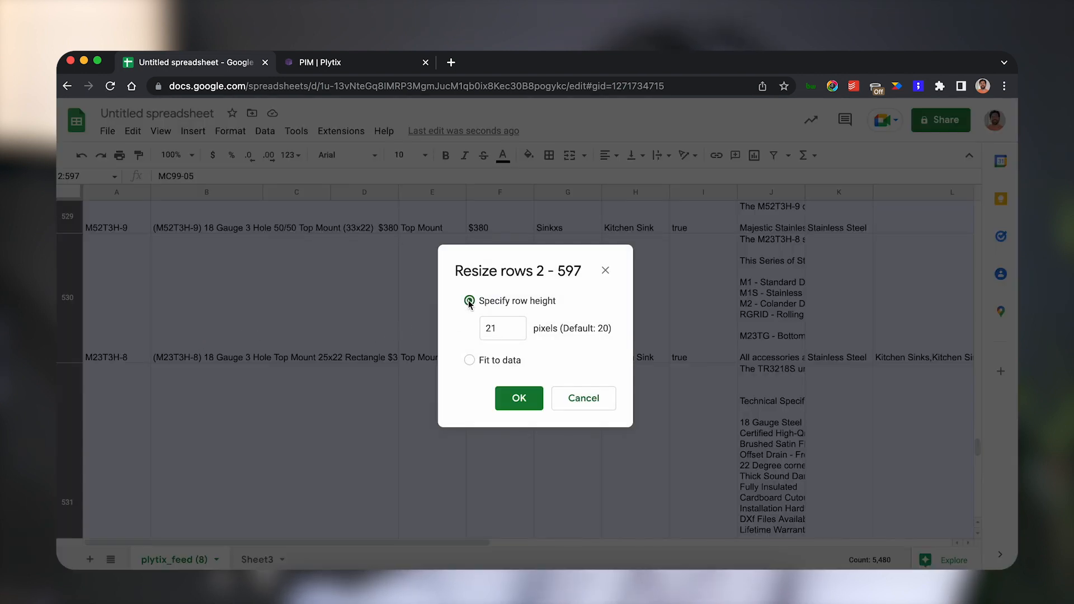
pyautogui.click(503, 402)
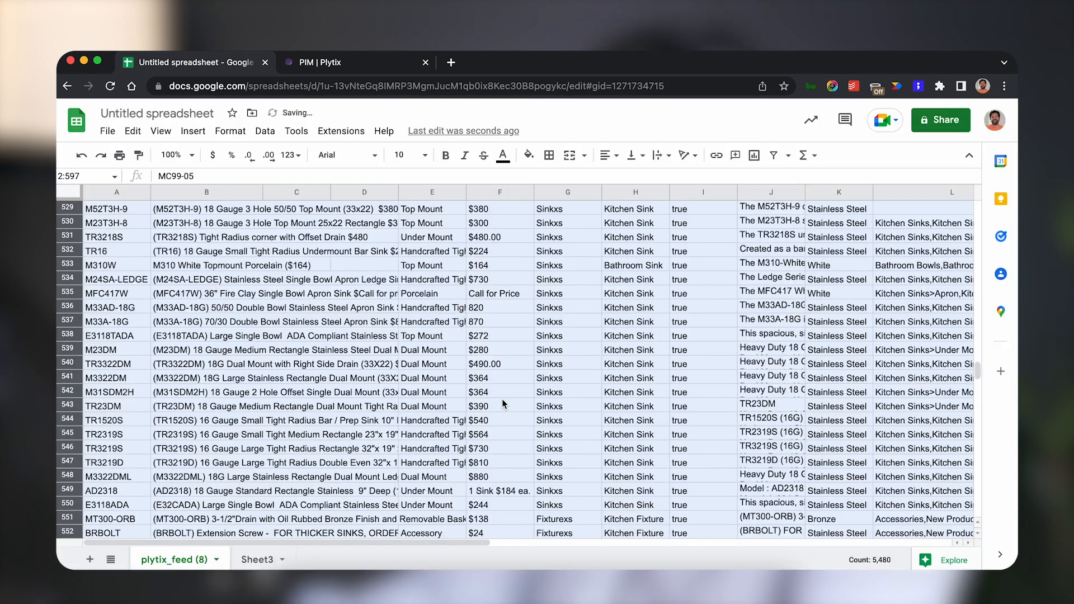
# Set the Produt Name column's text wrapping to Clip and widen the column to fit the names.
pyautogui.scroll(15, 500, 399)
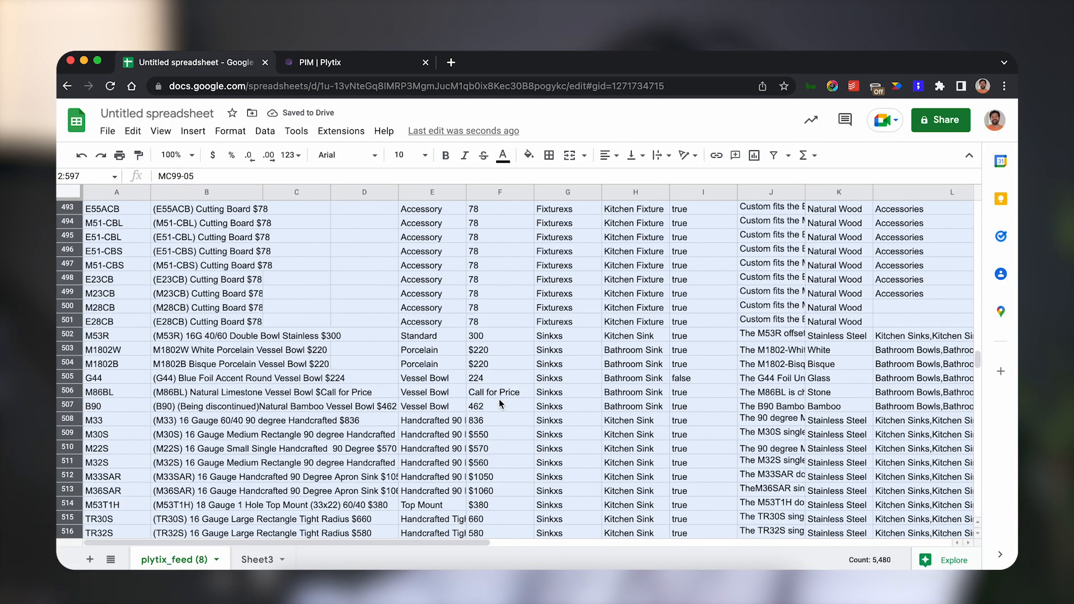
pyautogui.scroll(20, 499, 403)
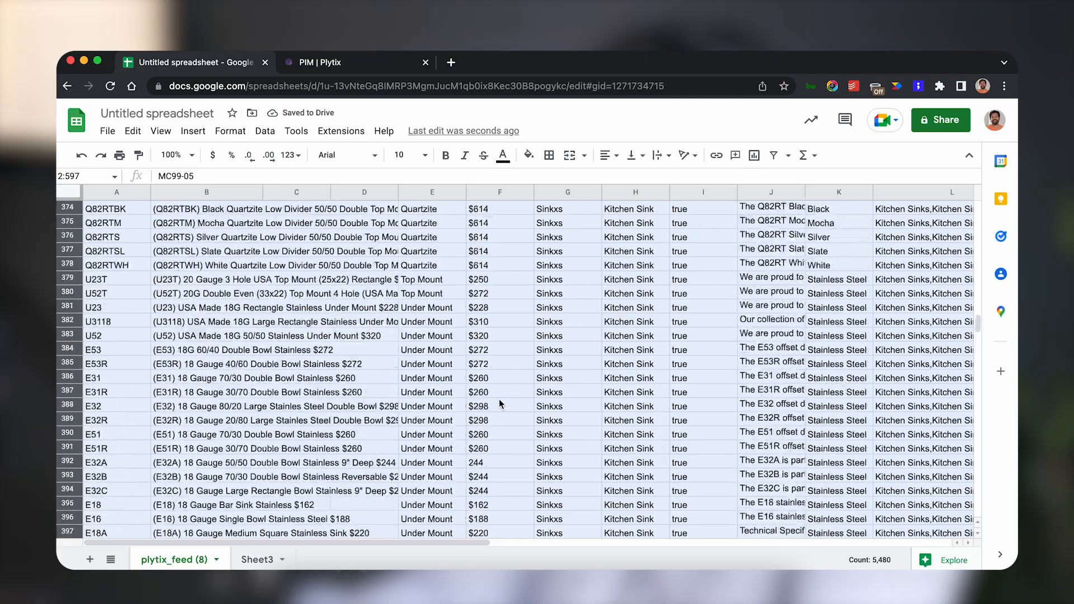
pyautogui.scroll(20, 499, 401)
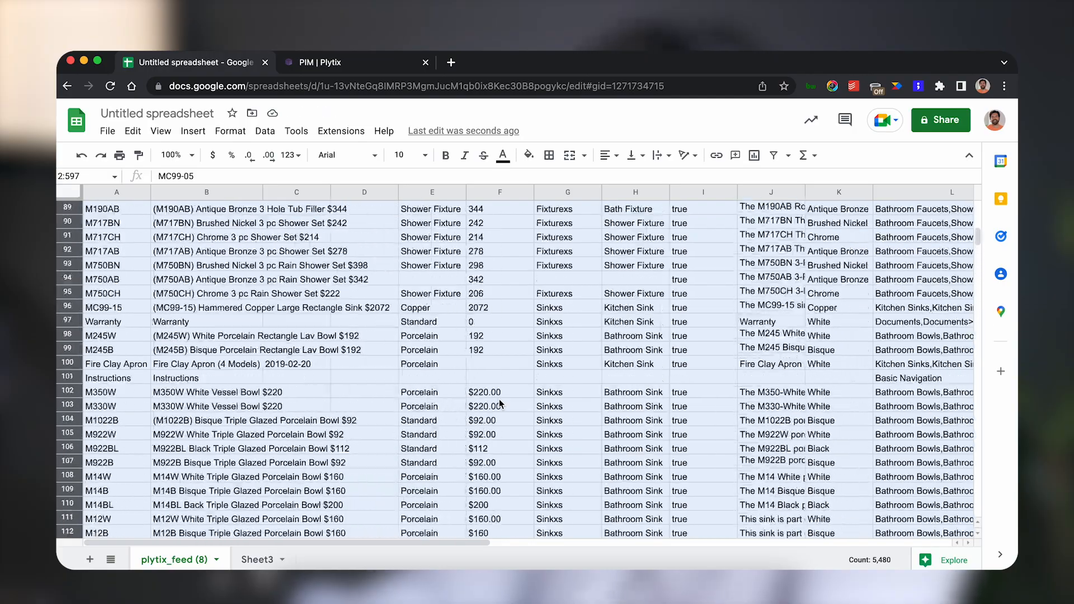
pyautogui.click(263, 321)
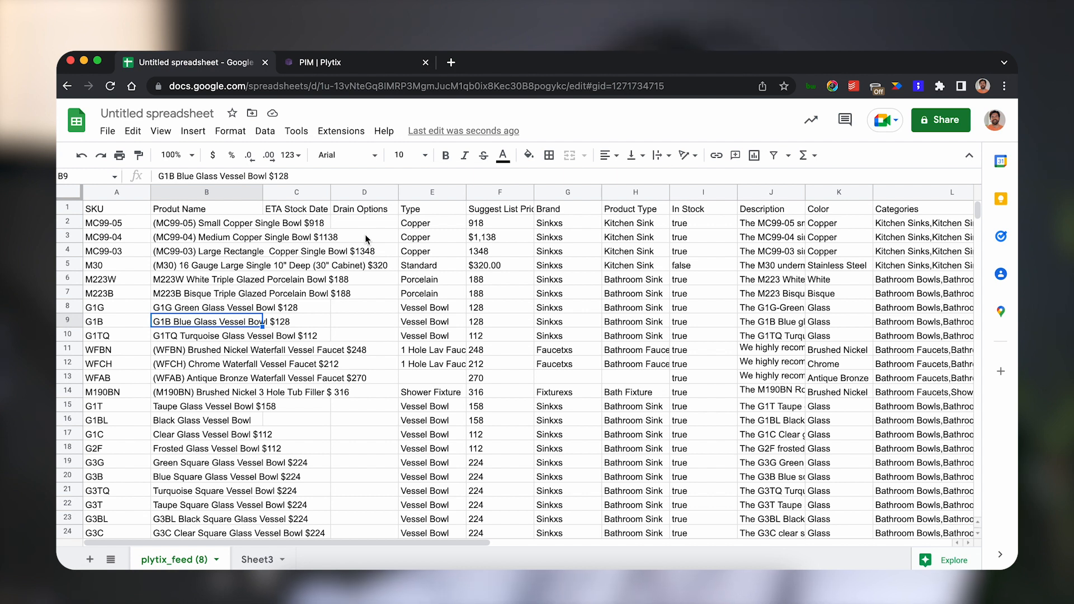
pyautogui.click(227, 193)
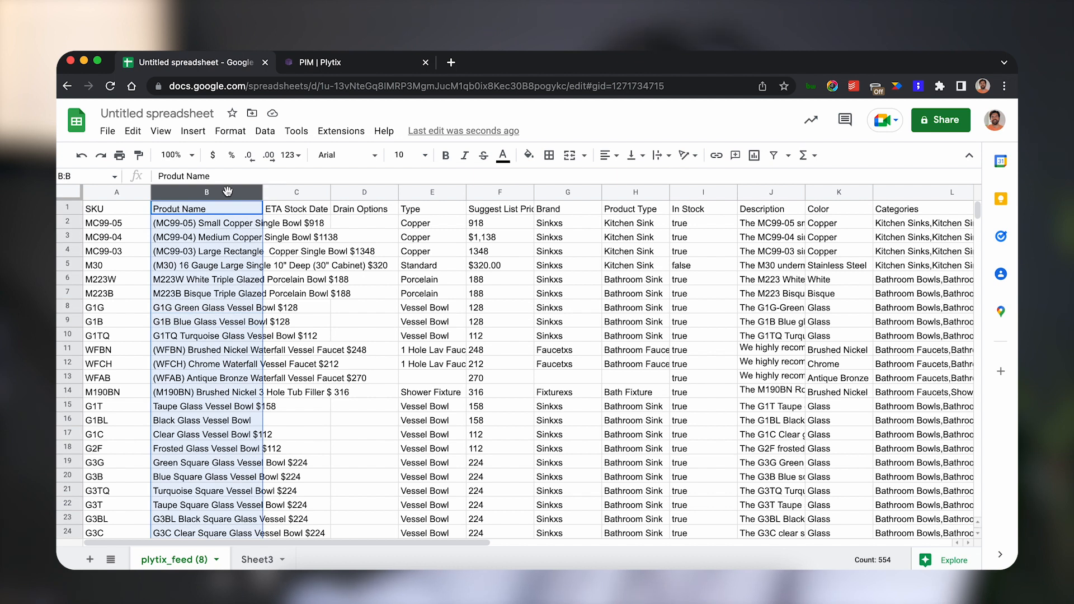
pyautogui.click(230, 131)
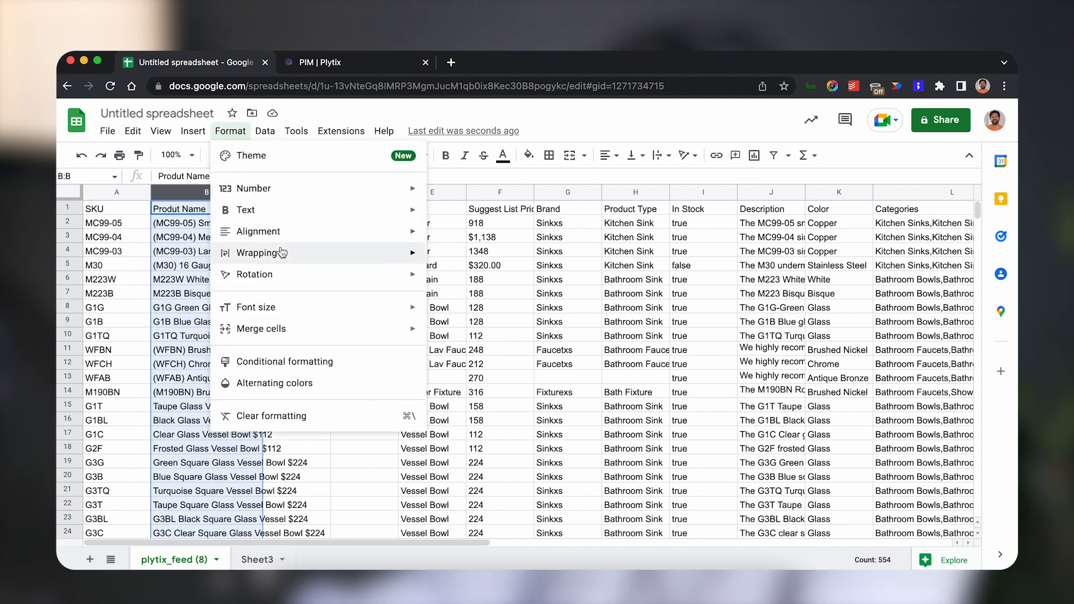
pyautogui.moveTo(304, 252)
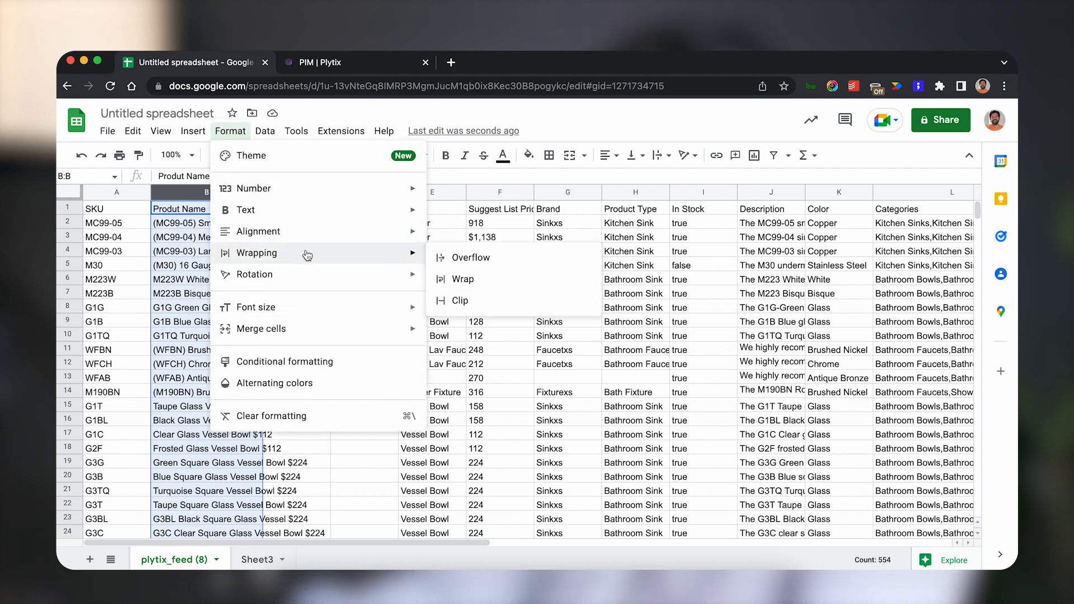
pyautogui.click(456, 300)
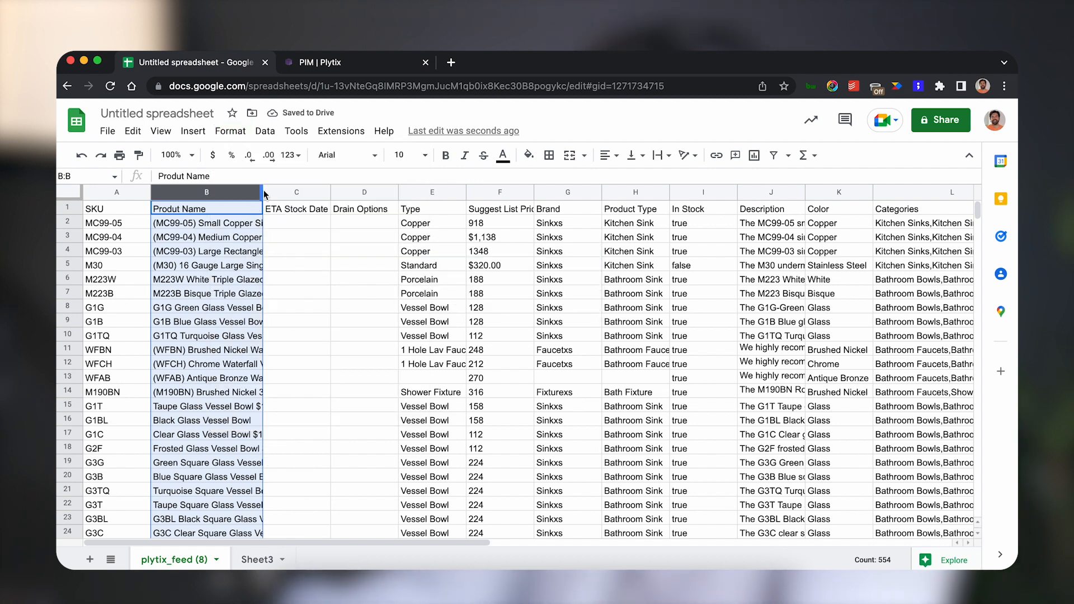
pyautogui.moveTo(264, 195); pyautogui.dragTo(394, 192)
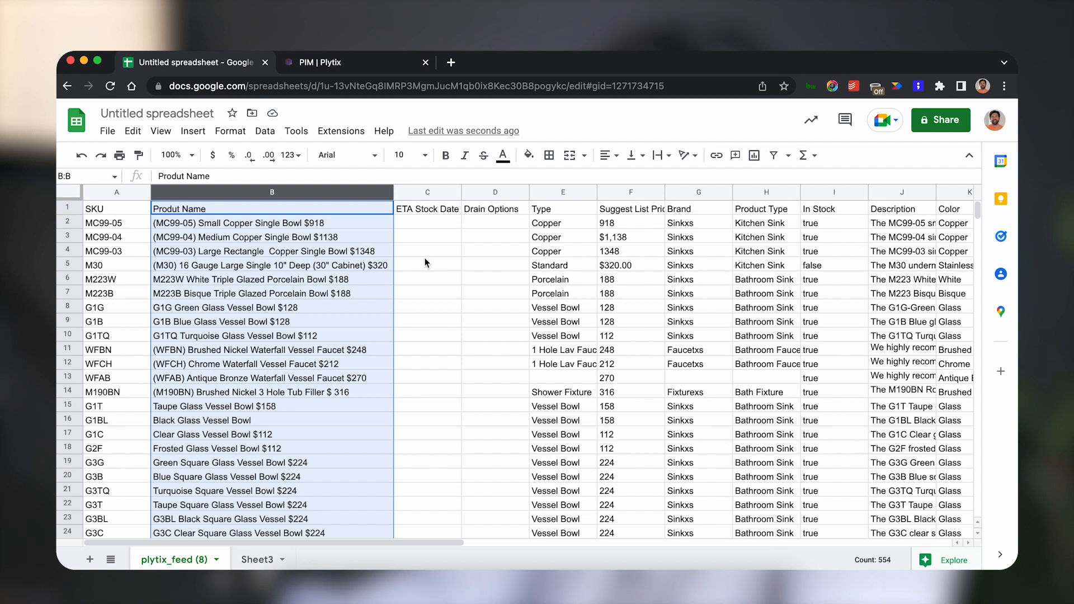
# Widen the Suggest List Price $ column and inspect the formatting of its first price cells.
pyautogui.click(627, 212)
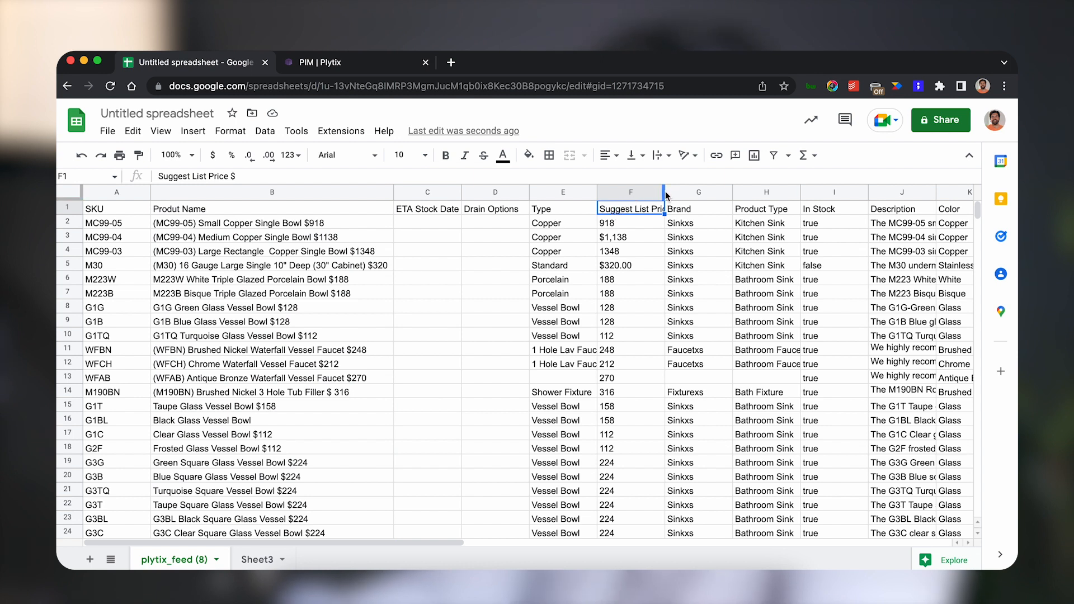
pyautogui.moveTo(665, 192); pyautogui.dragTo(702, 191)
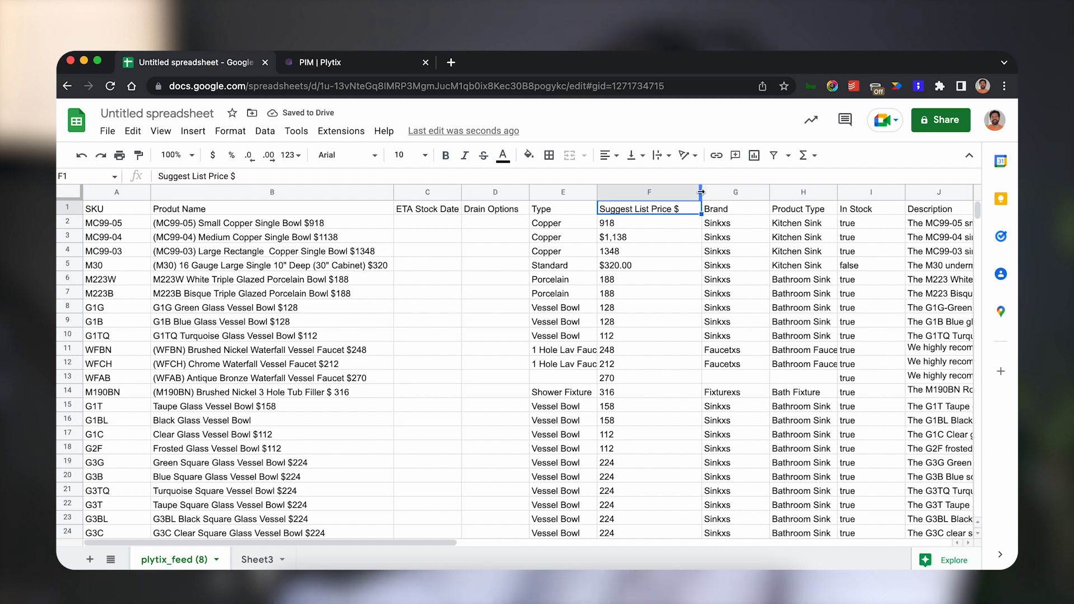
pyautogui.moveTo(693, 196)
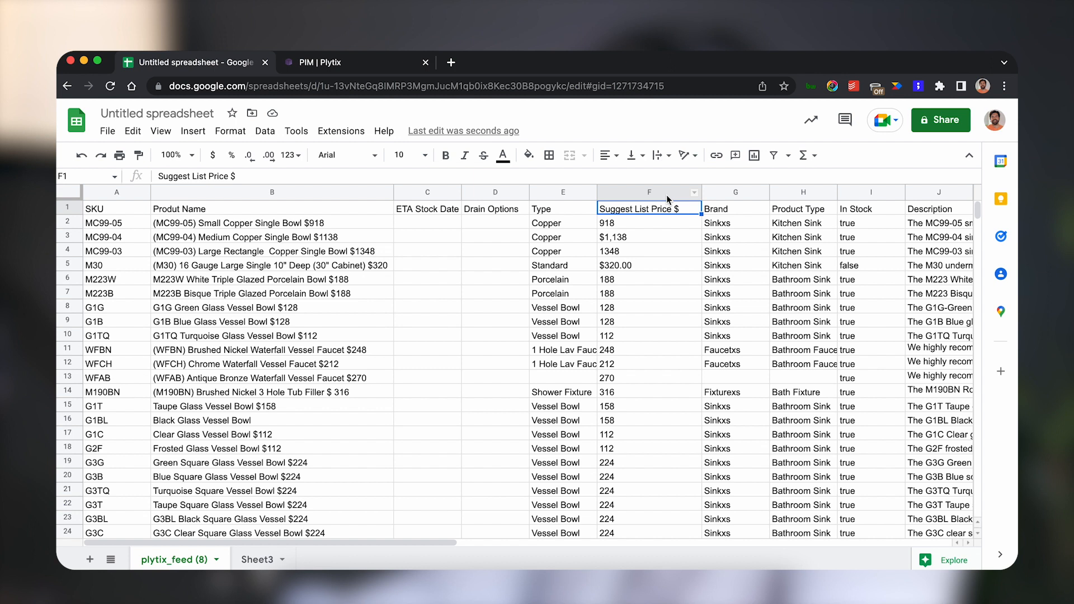
pyautogui.click(636, 221)
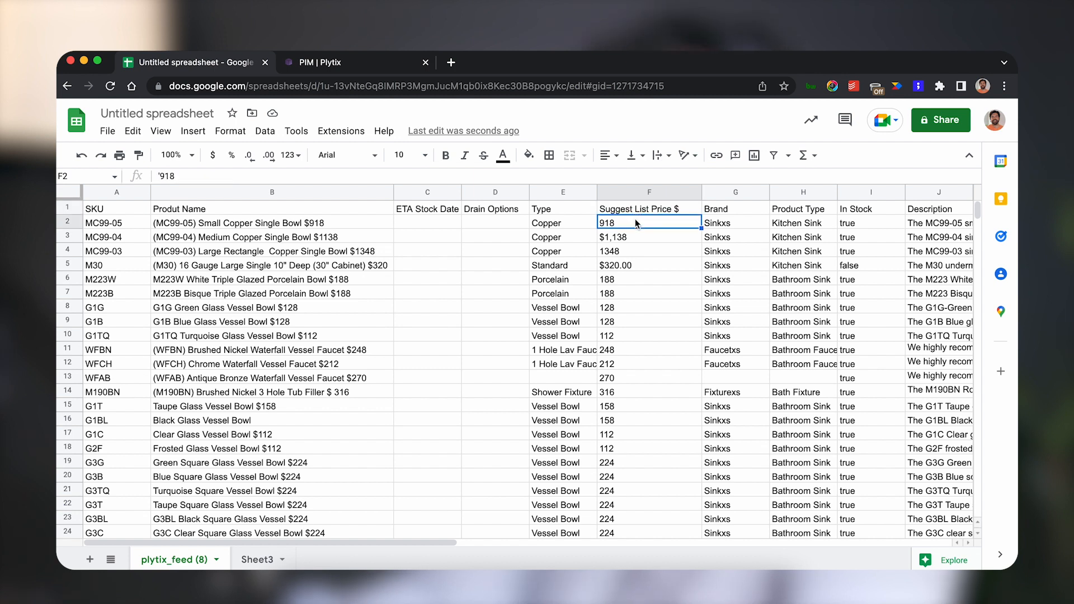
pyautogui.click(615, 239)
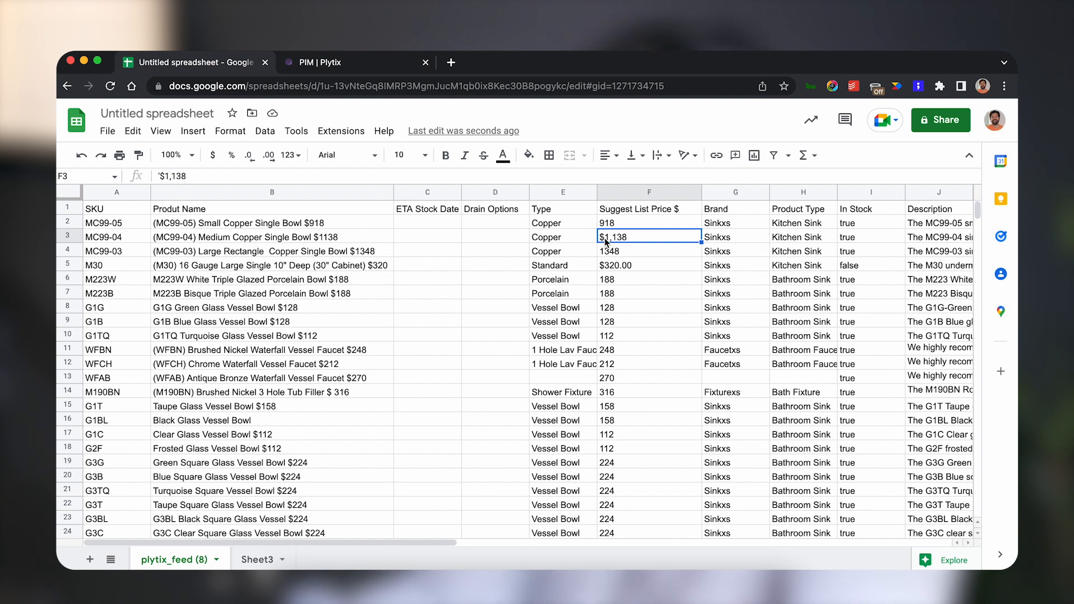
pyautogui.click(625, 272)
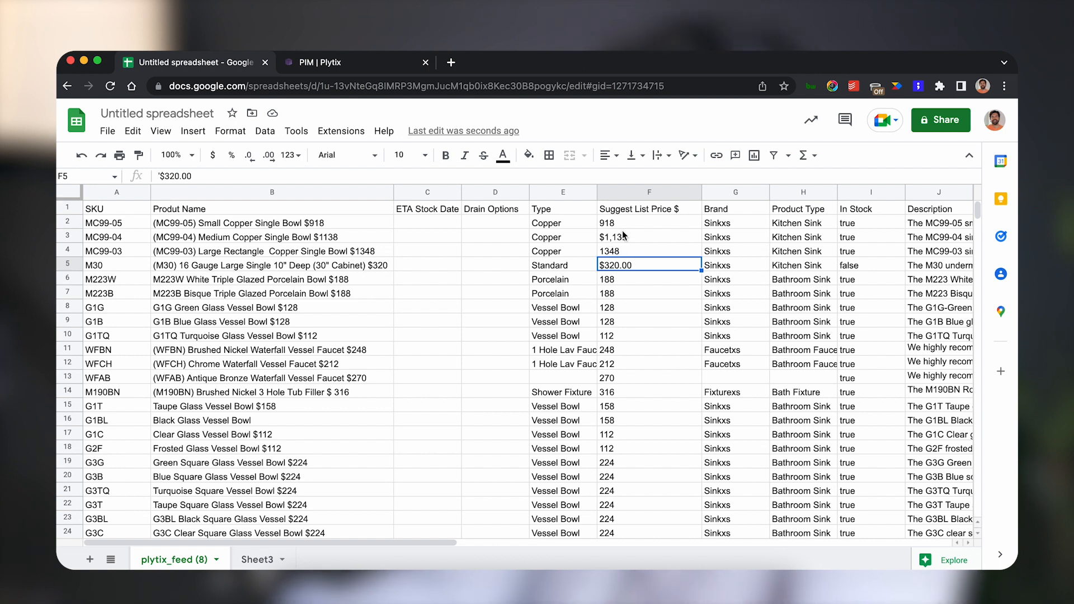
# Select the Suggest List Price $ column and use Find and replace to replace every "$" with nothing.
pyautogui.click(618, 193)
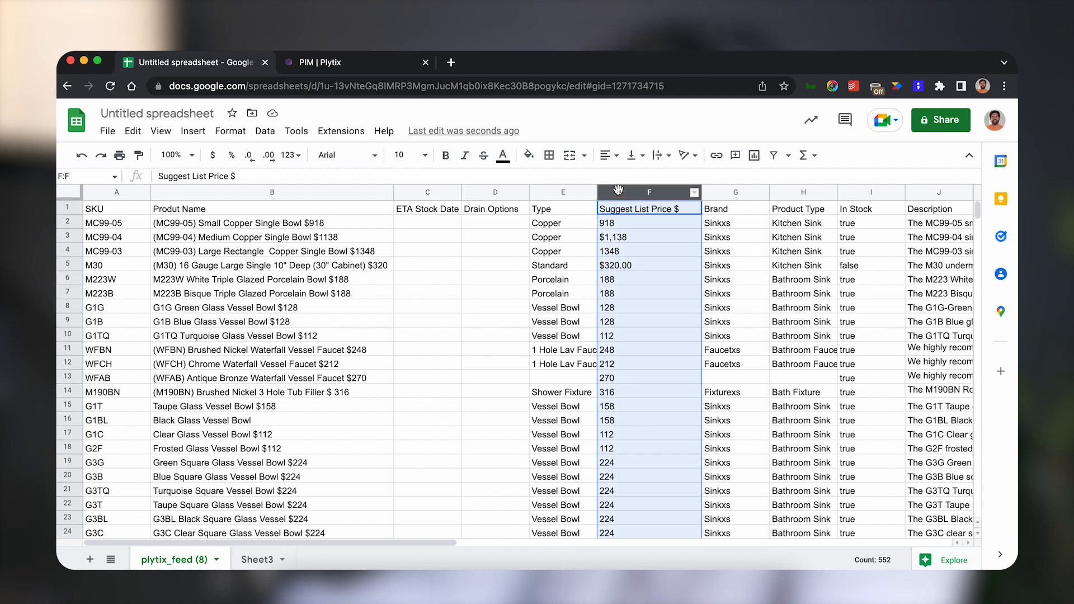
pyautogui.click(384, 130)
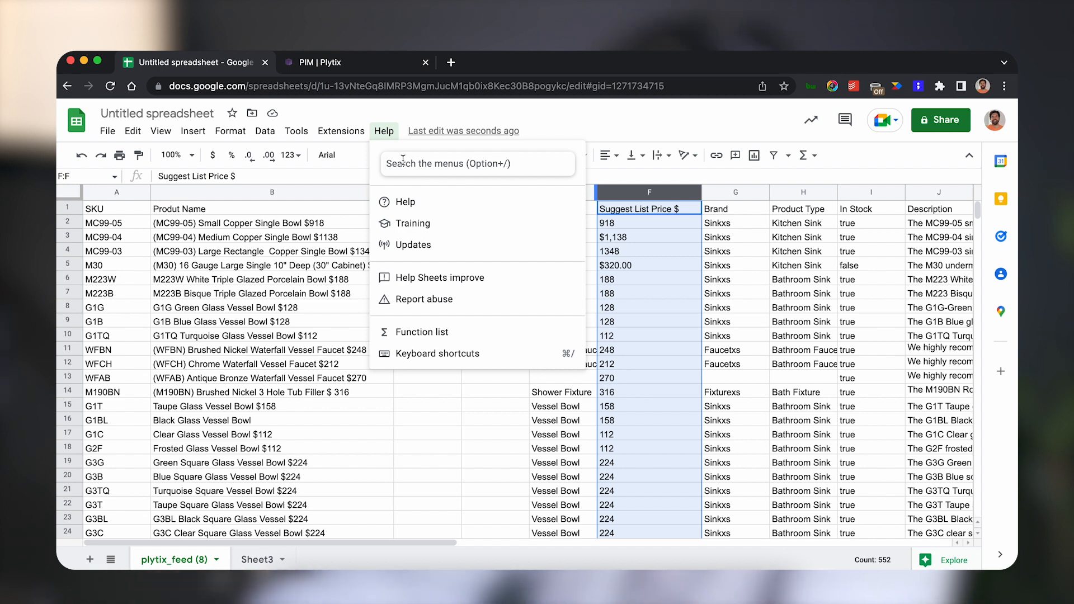
pyautogui.write('find')
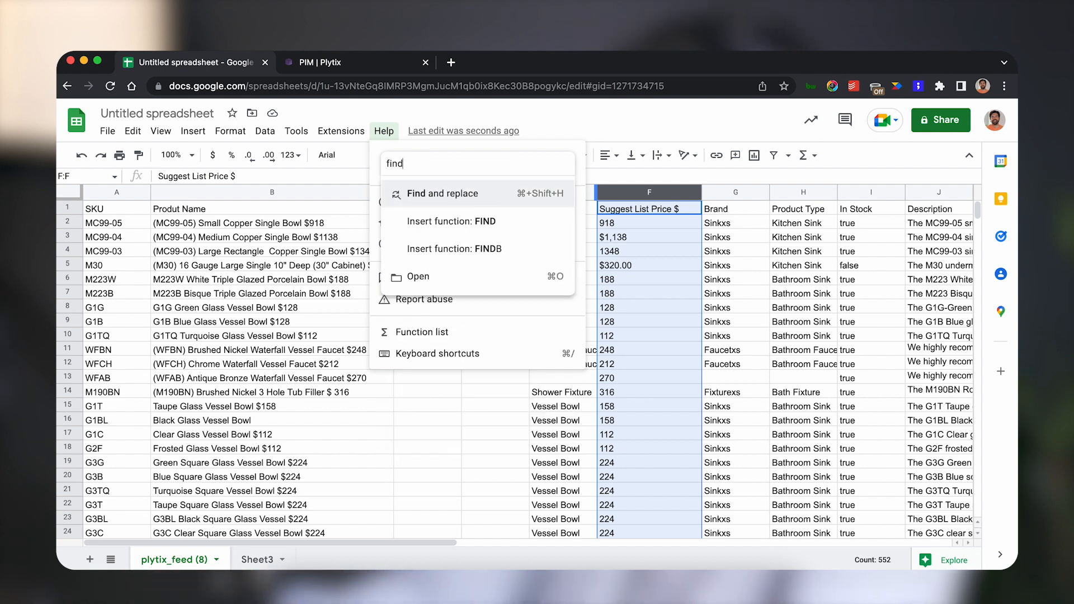
pyautogui.click(425, 193)
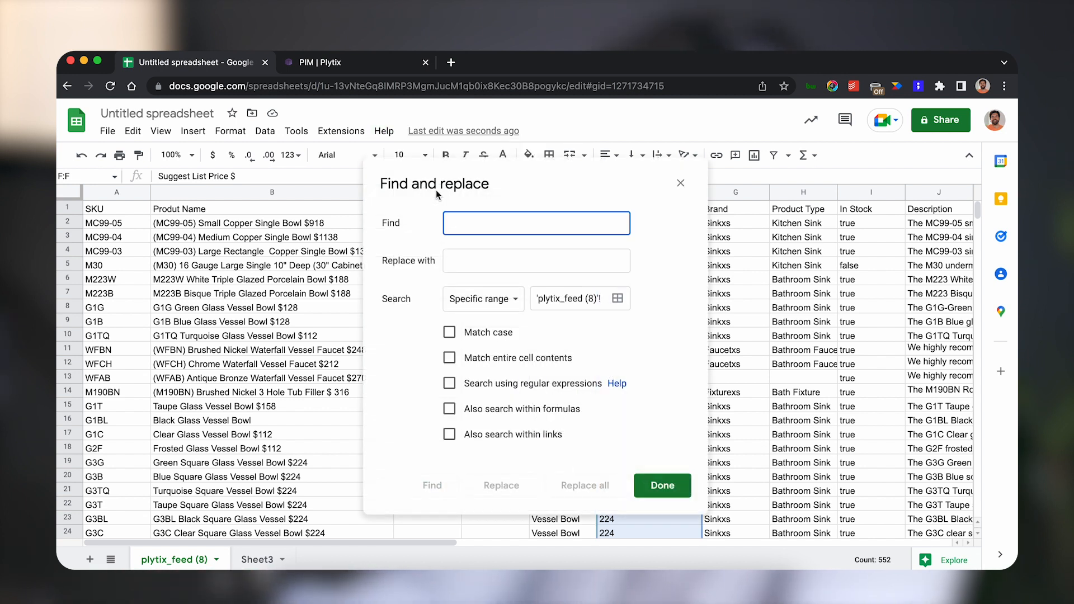
pyautogui.write('$')
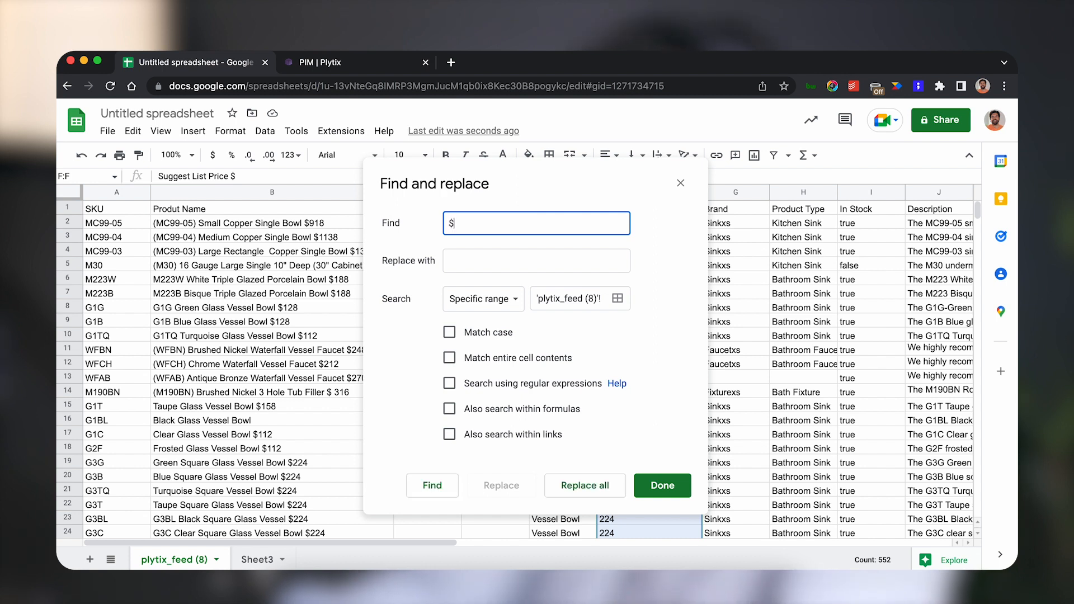
pyautogui.click(449, 251)
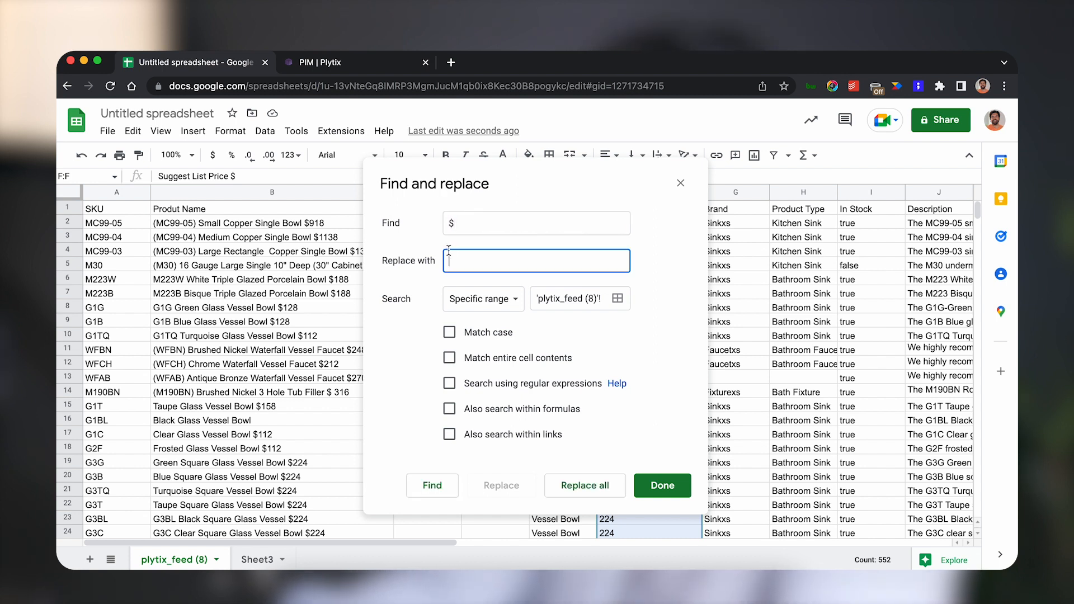
pyautogui.click(436, 497)
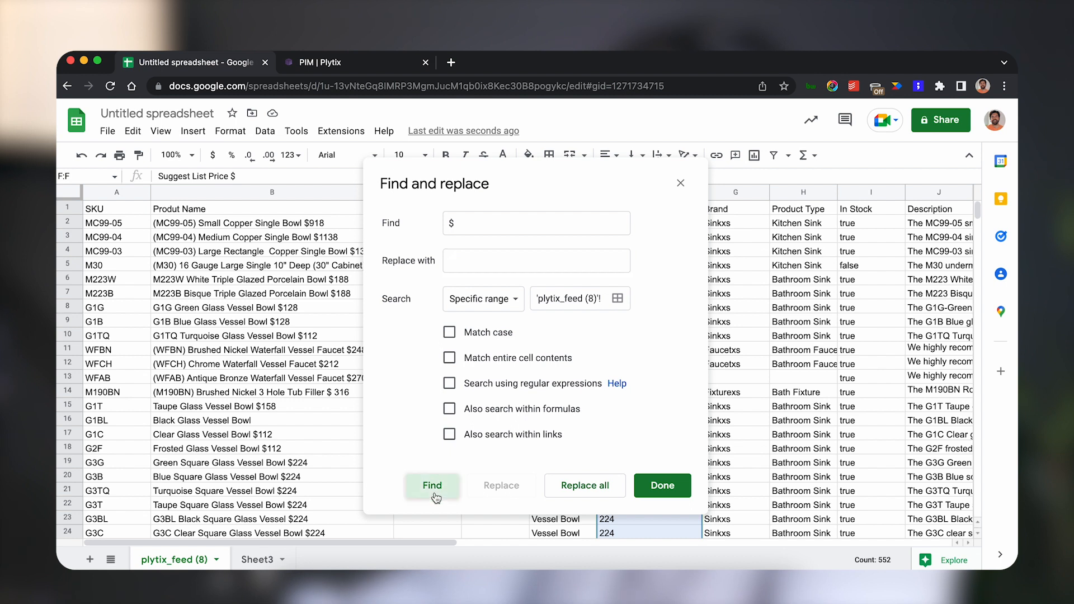
pyautogui.click(577, 486)
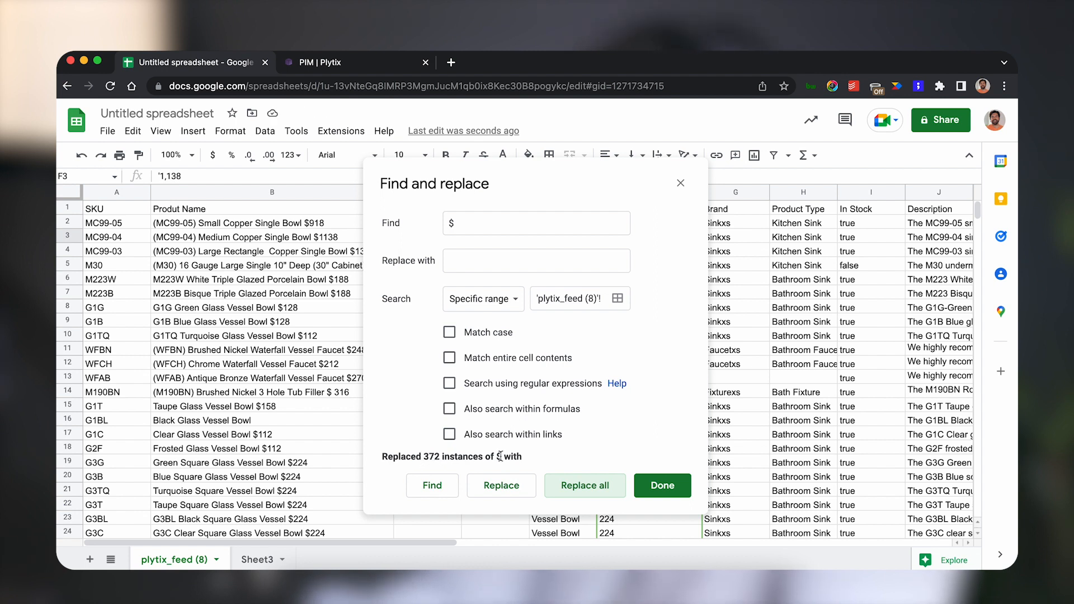
pyautogui.click(671, 486)
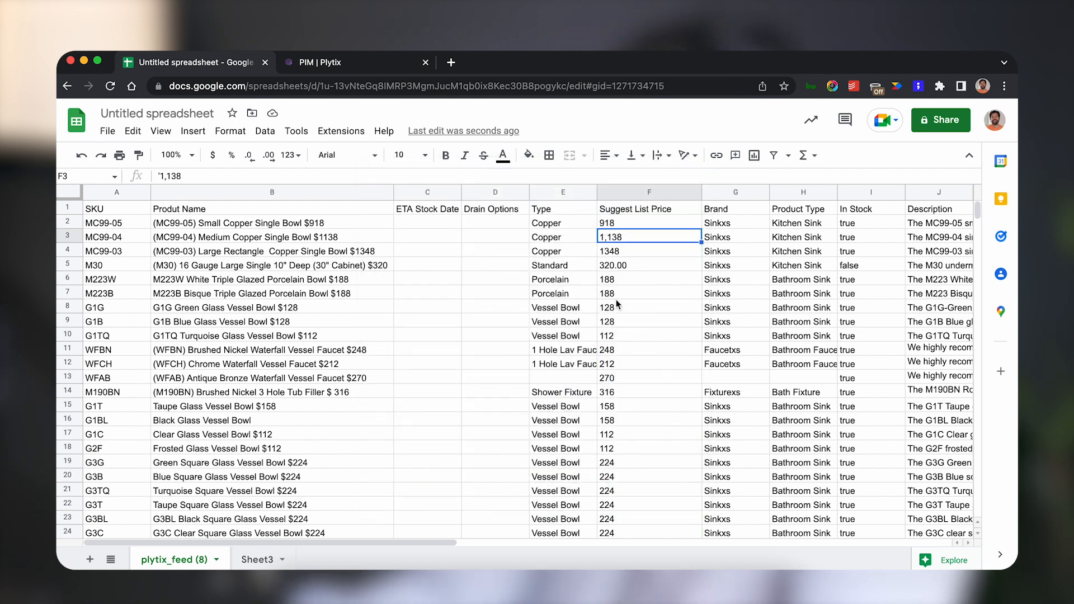
# Format the whole Suggest List Price column as Number.
pyautogui.click(620, 193)
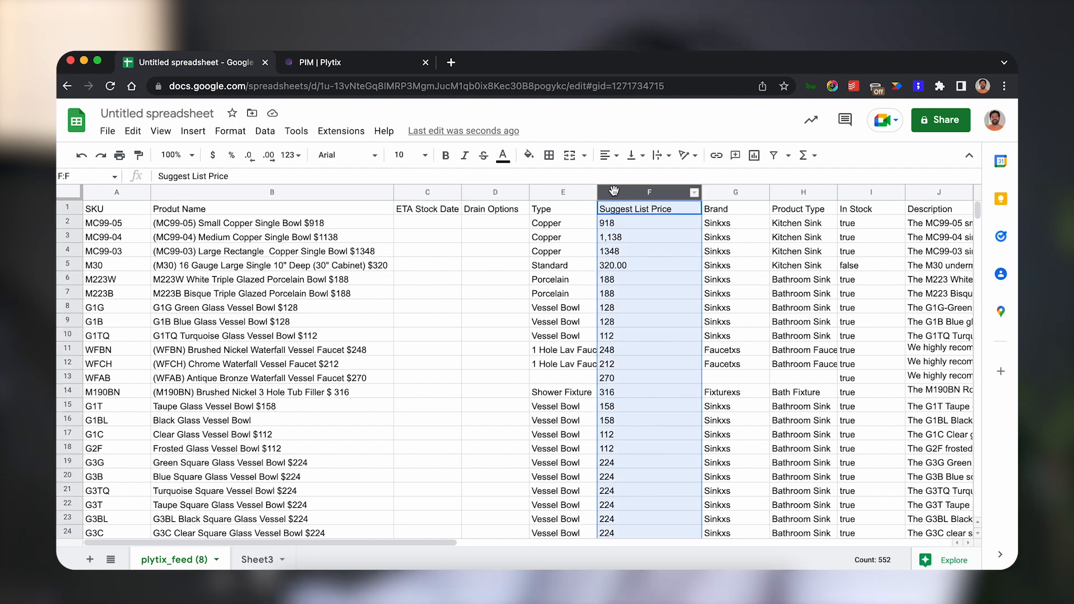
pyautogui.click(250, 157)
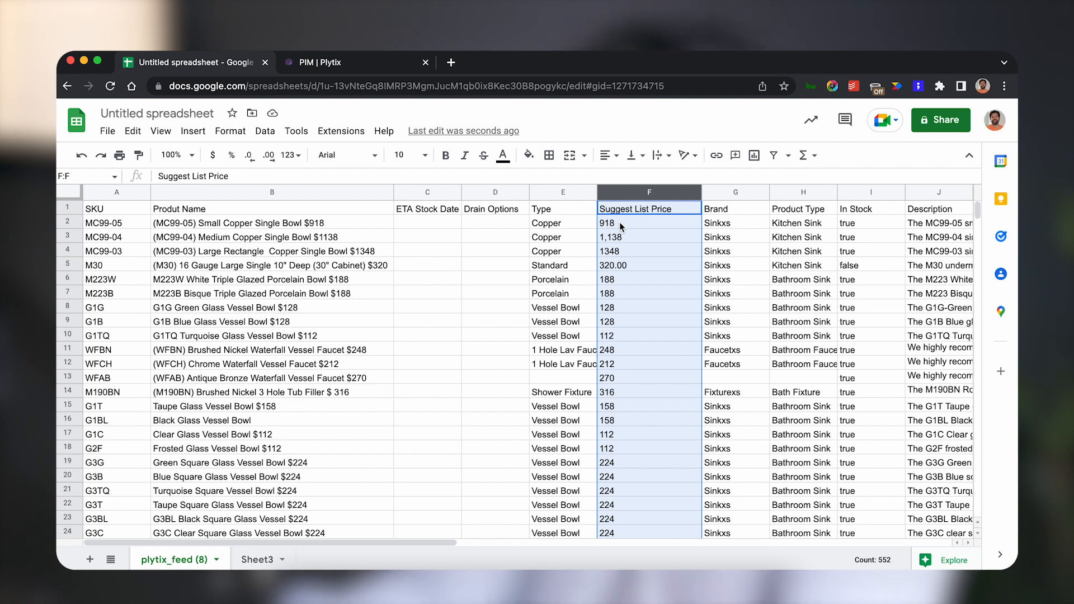
pyautogui.click(240, 135)
pyautogui.click(265, 131)
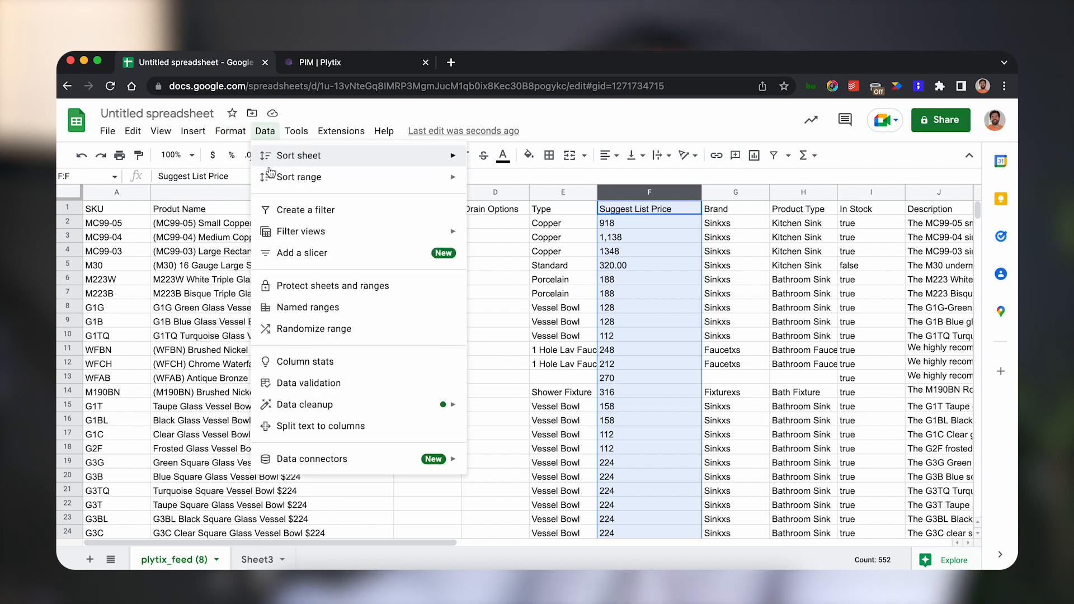
pyautogui.moveTo(232, 137)
pyautogui.moveTo(236, 187)
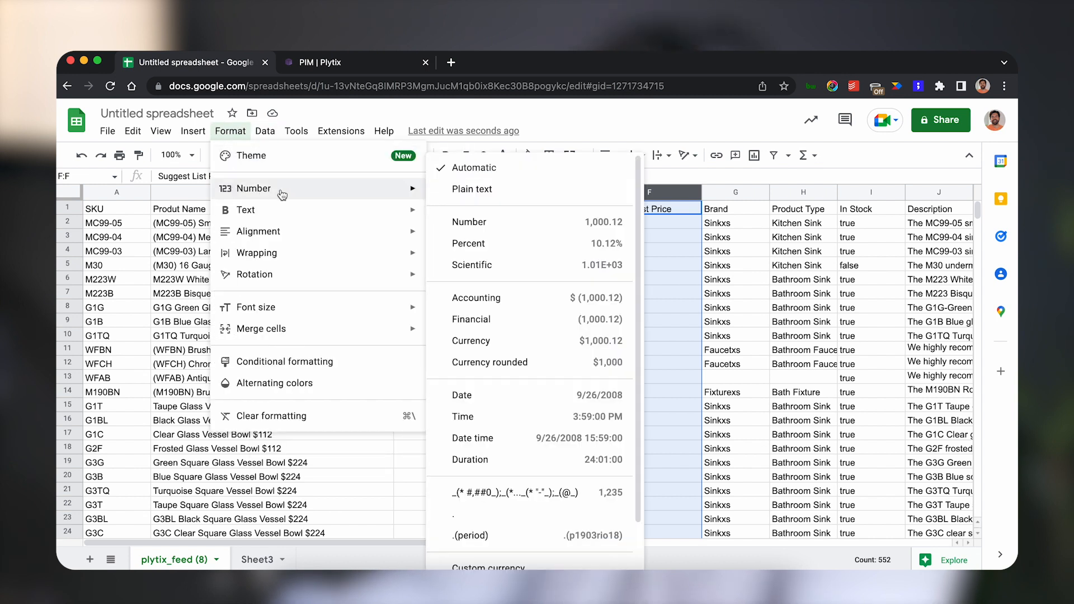
pyautogui.click(491, 222)
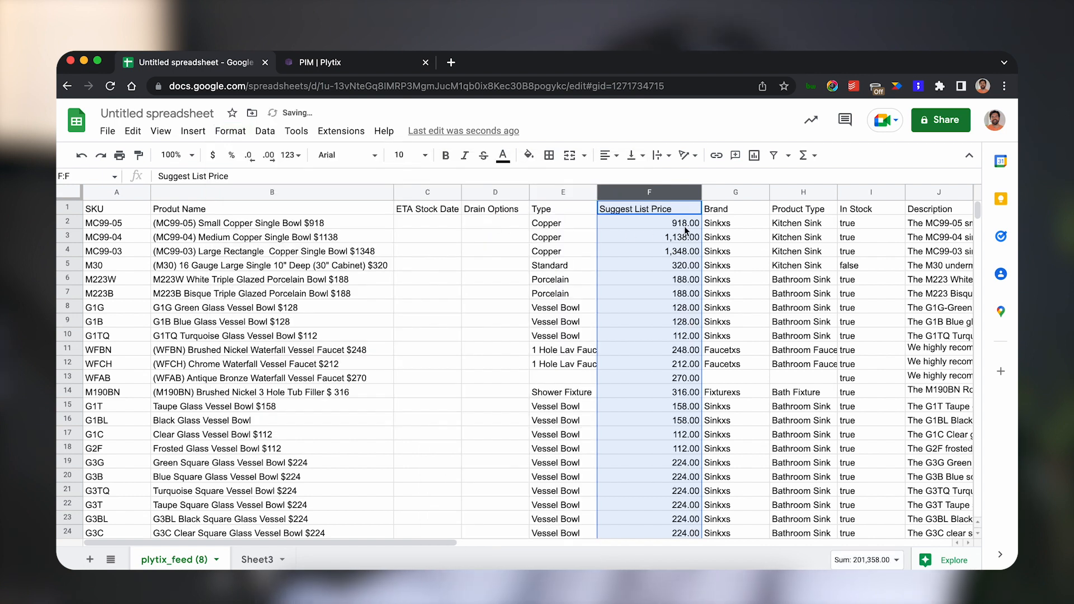
# Widen the Description column so more of the descriptions show.
pyautogui.click(681, 269)
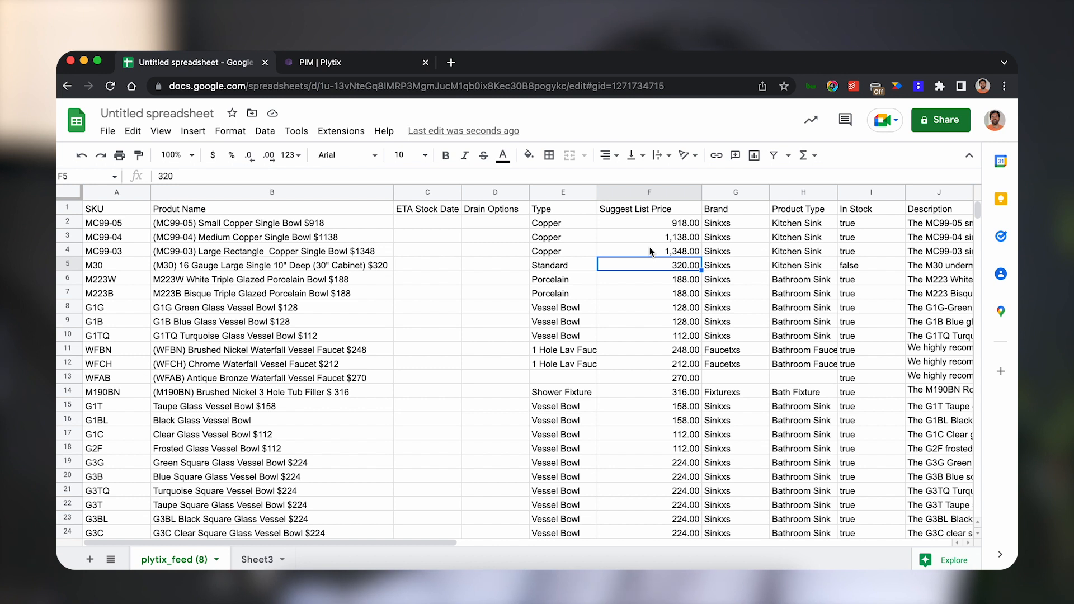
pyautogui.hscroll(5, 651, 252)
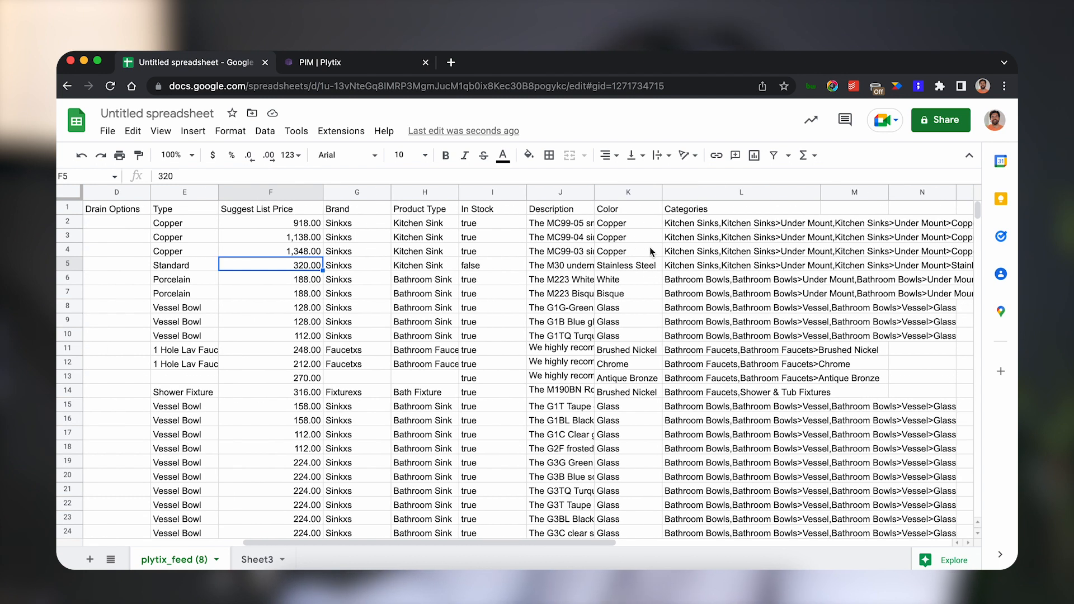
pyautogui.hscroll(2, 650, 251)
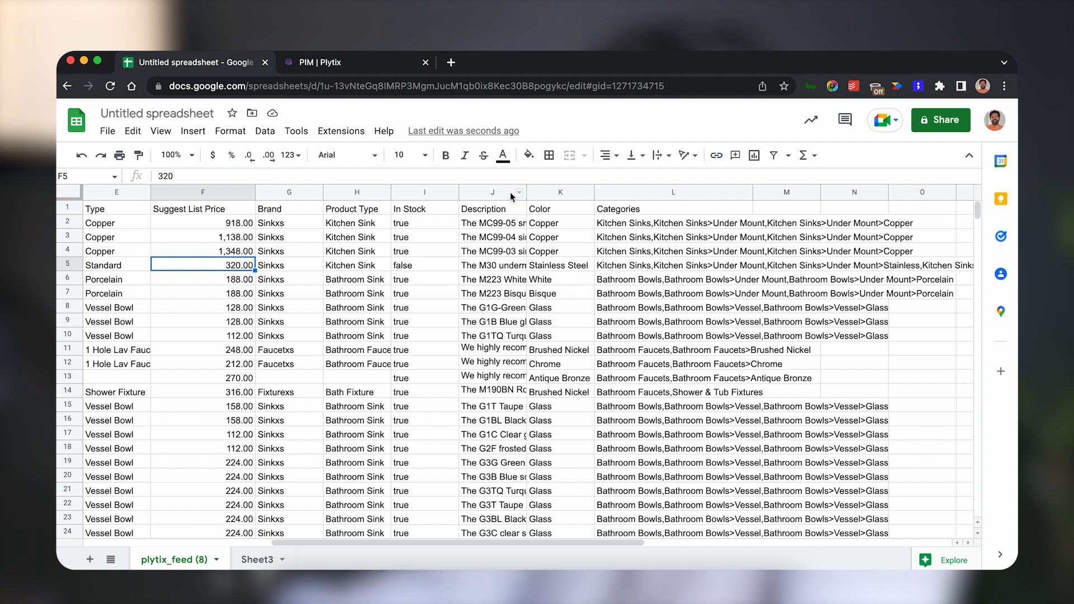
pyautogui.moveTo(526, 192); pyautogui.dragTo(739, 192)
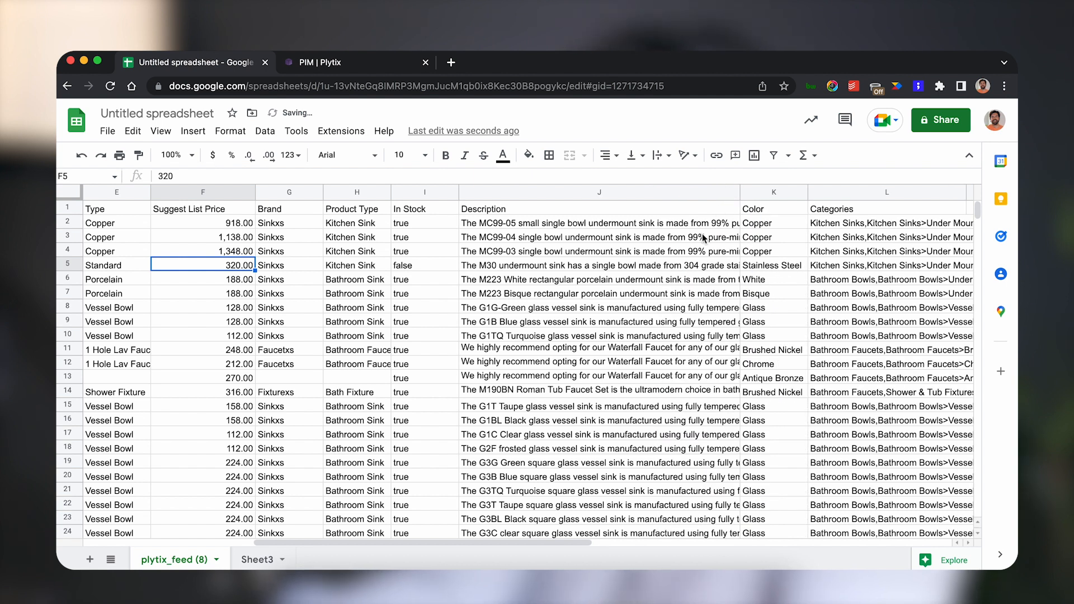
pyautogui.hscroll(5, 701, 237)
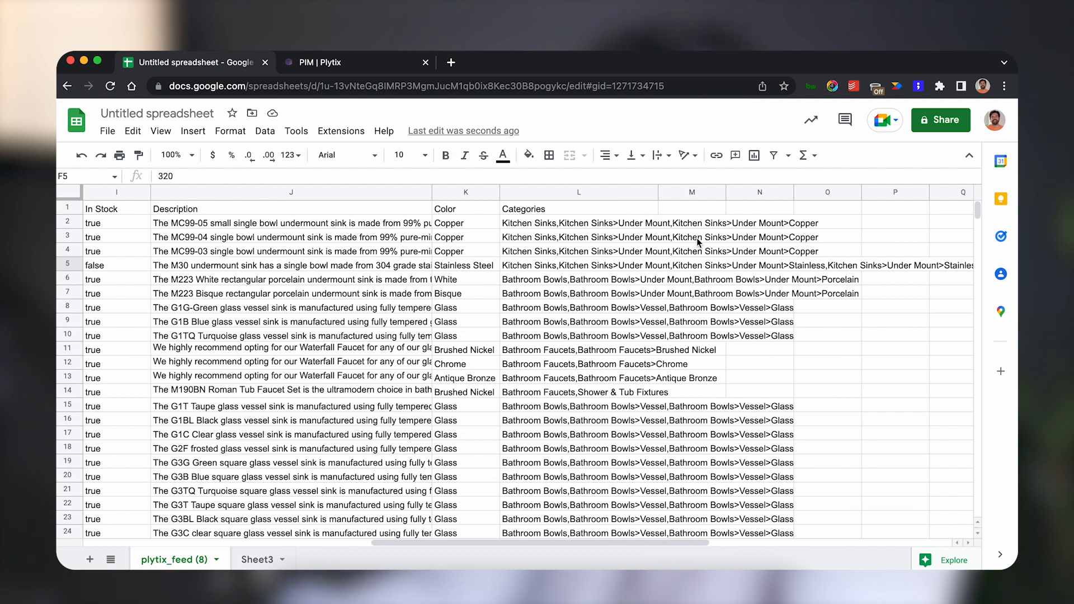
pyautogui.hscroll(-8, 696, 237)
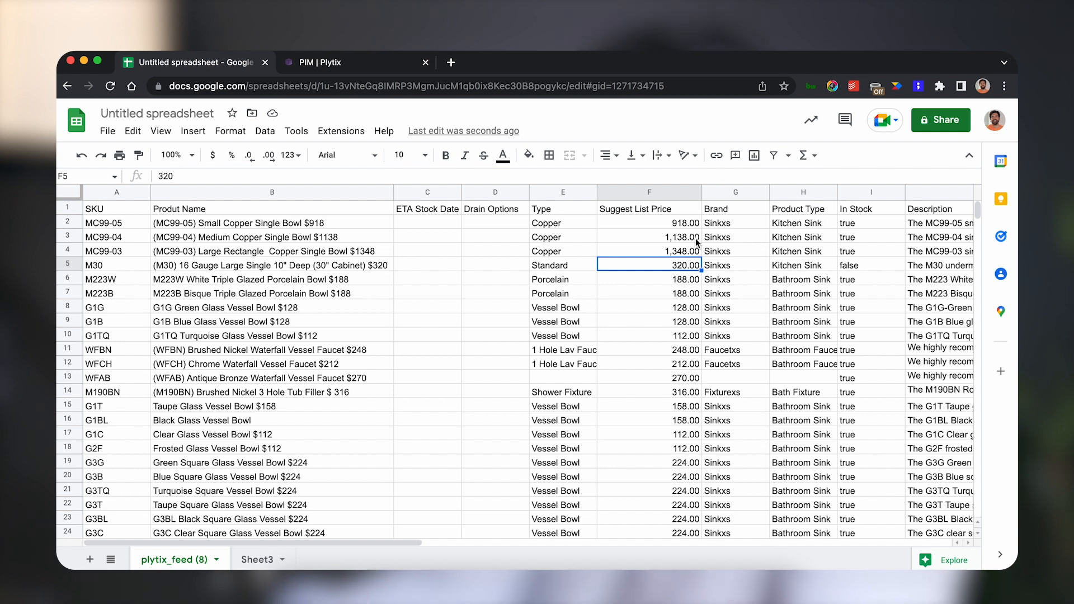
# Inspect the empty Type and Product Type cells and scroll through the product rows.
pyautogui.click(582, 382)
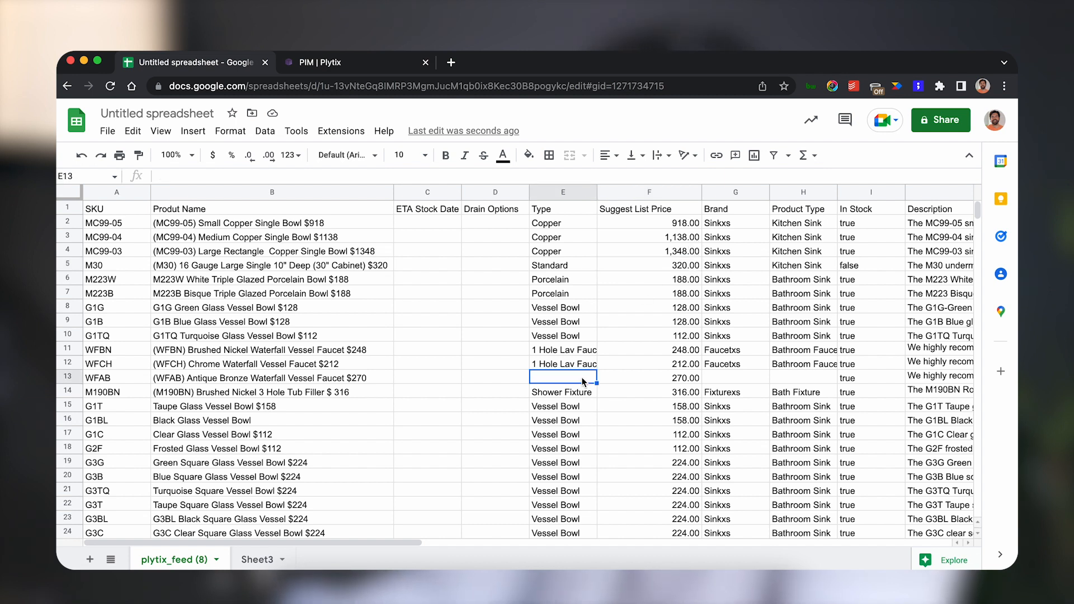
pyautogui.click(794, 379)
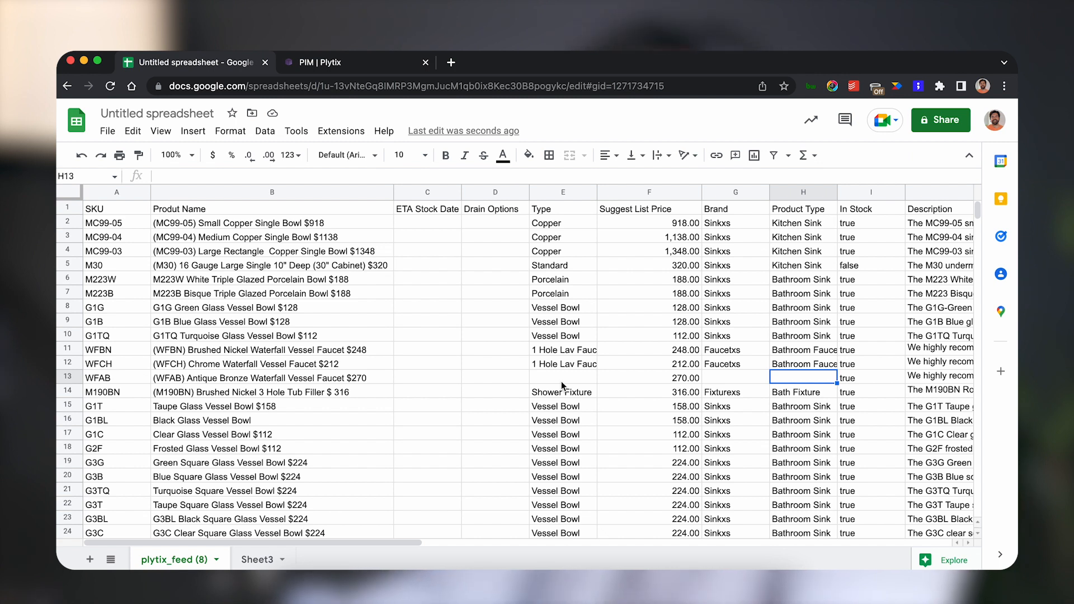
pyautogui.scroll(-8, 562, 381)
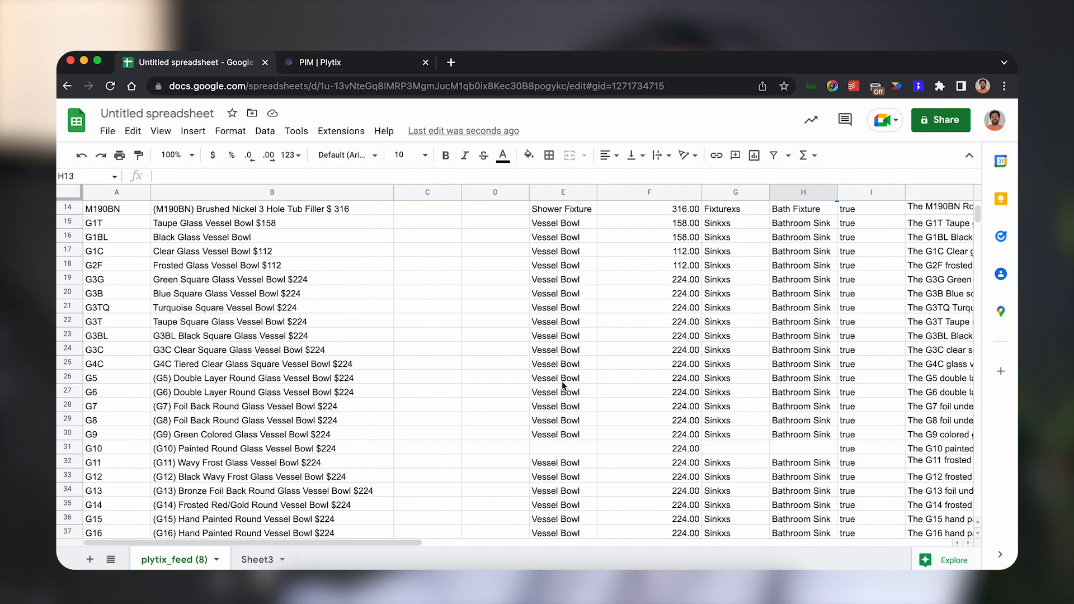
pyautogui.scroll(-10, 562, 381)
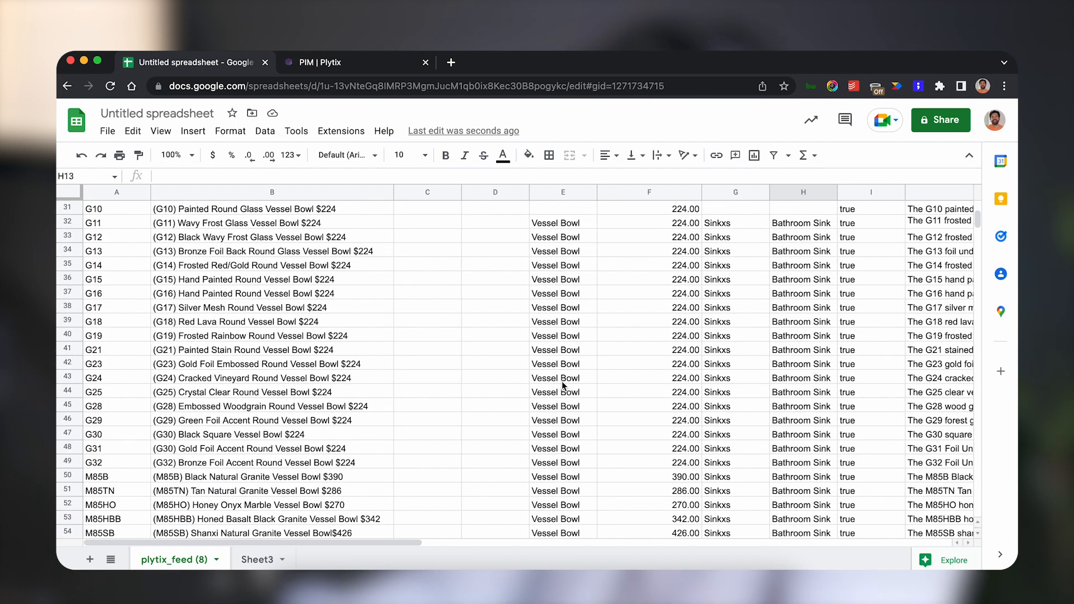
pyautogui.scroll(-11, 562, 381)
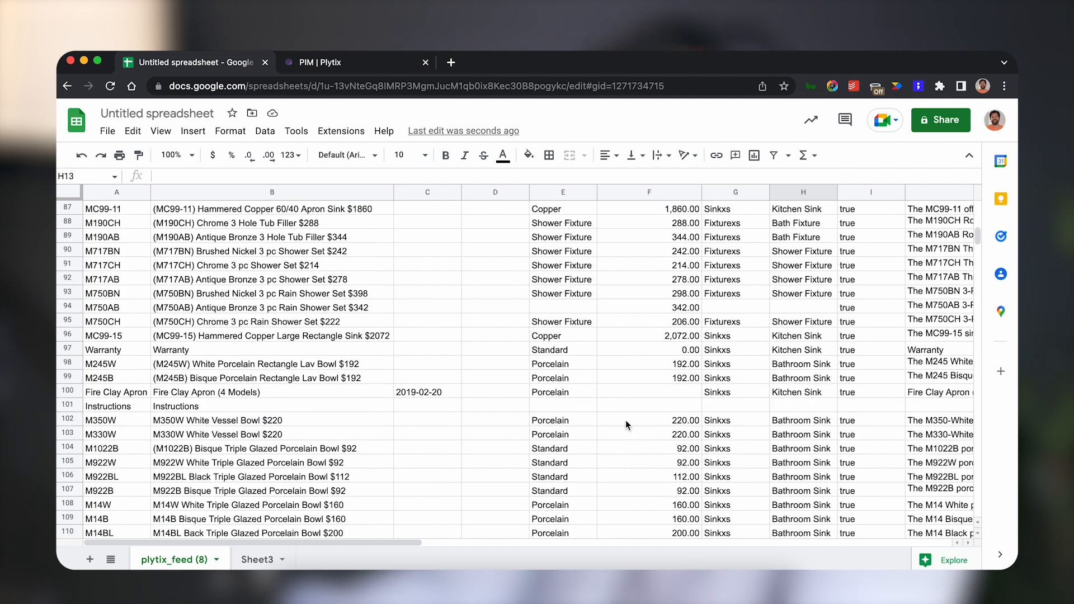
pyautogui.scroll(-7, 626, 421)
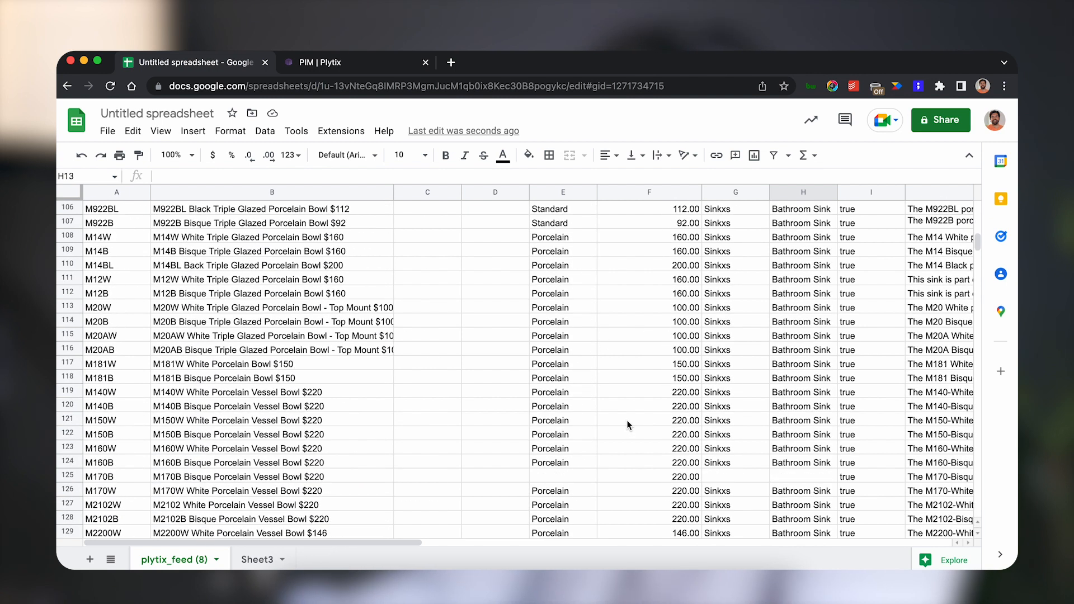
pyautogui.scroll(20, 629, 425)
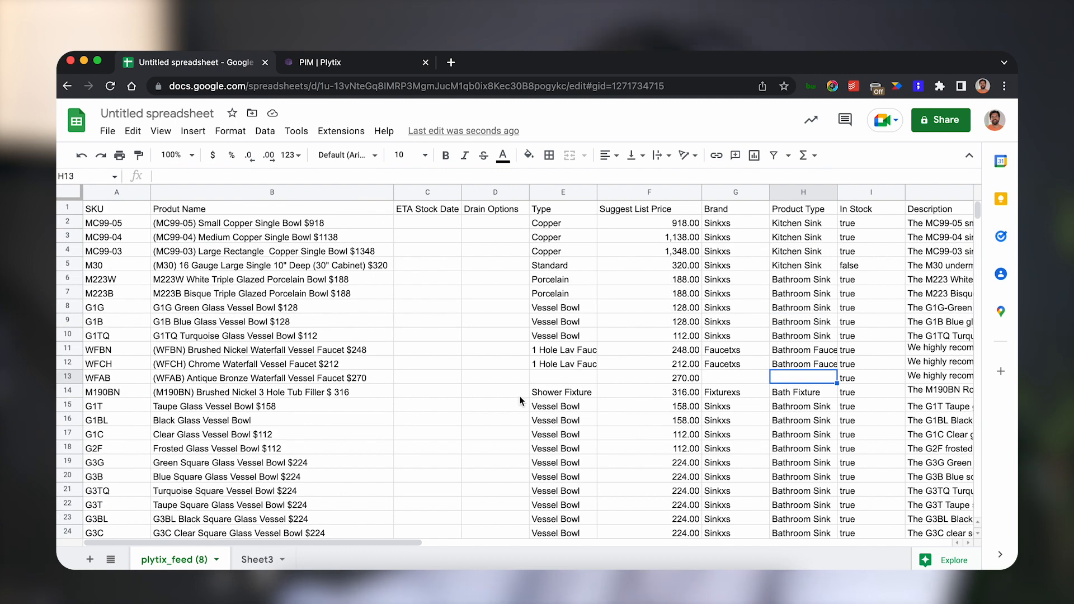
# Download the sheet as a Comma Separated Values (.csv) file.
pyautogui.click(107, 131)
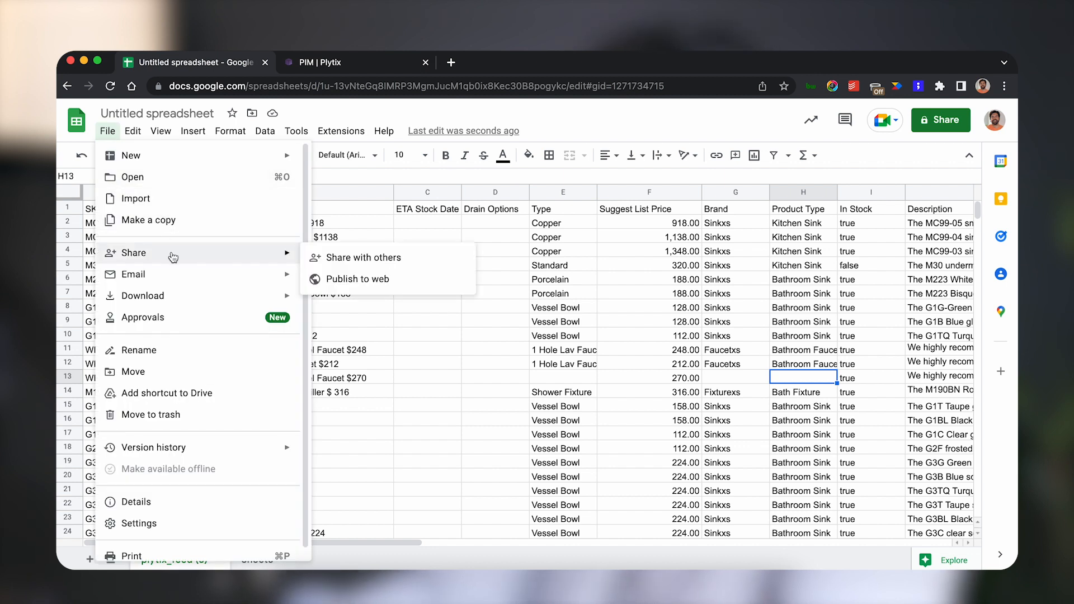
pyautogui.moveTo(176, 295)
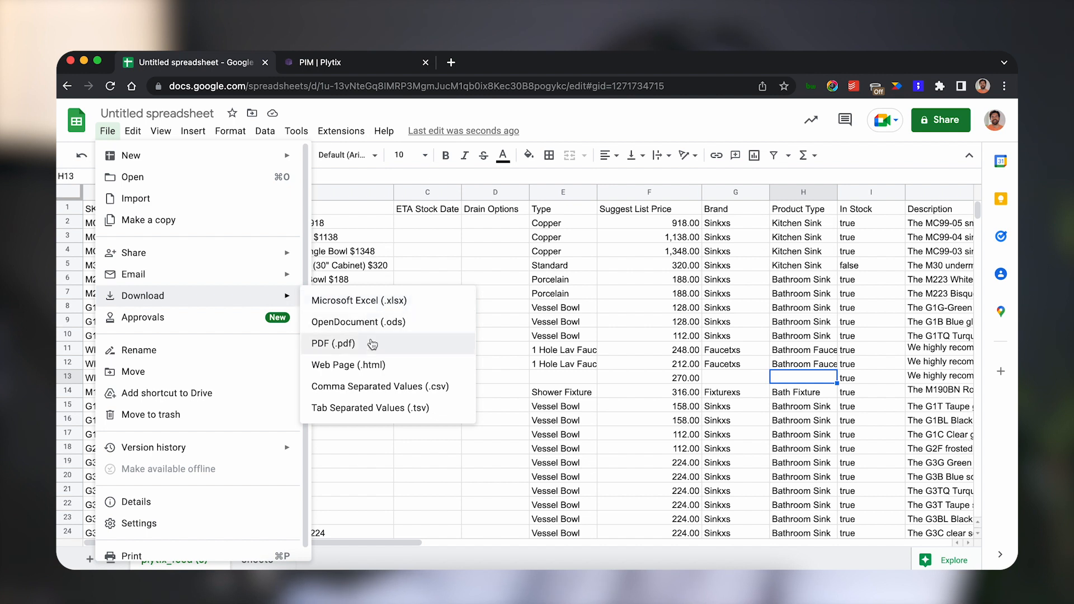
pyautogui.click(381, 388)
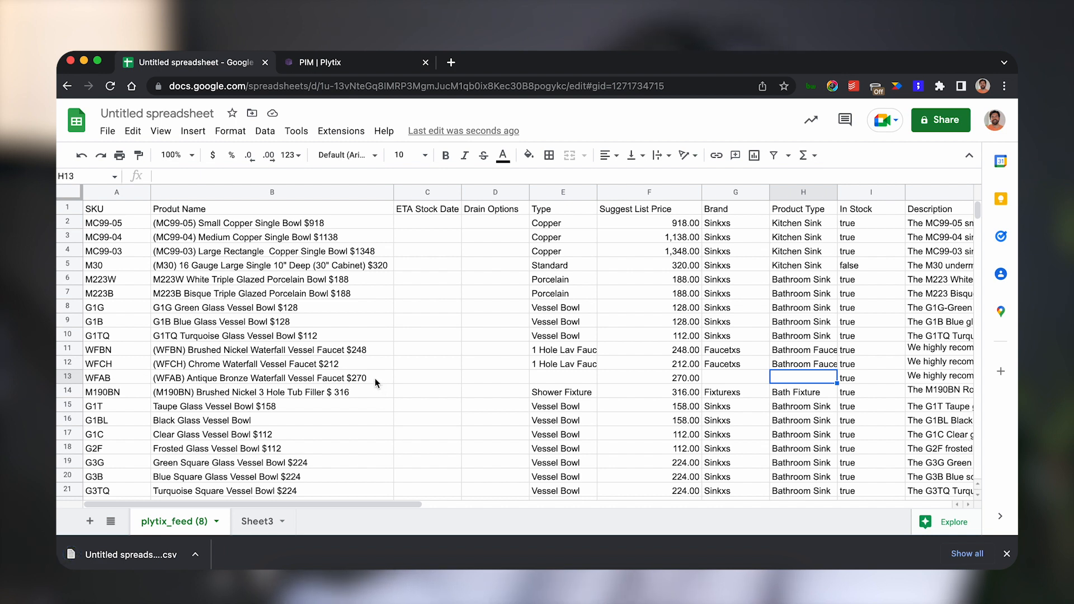
# Switch to the Plytix tab, start a CSV import and upload the downloaded CSV file, then check the preview.
pyautogui.click(342, 66)
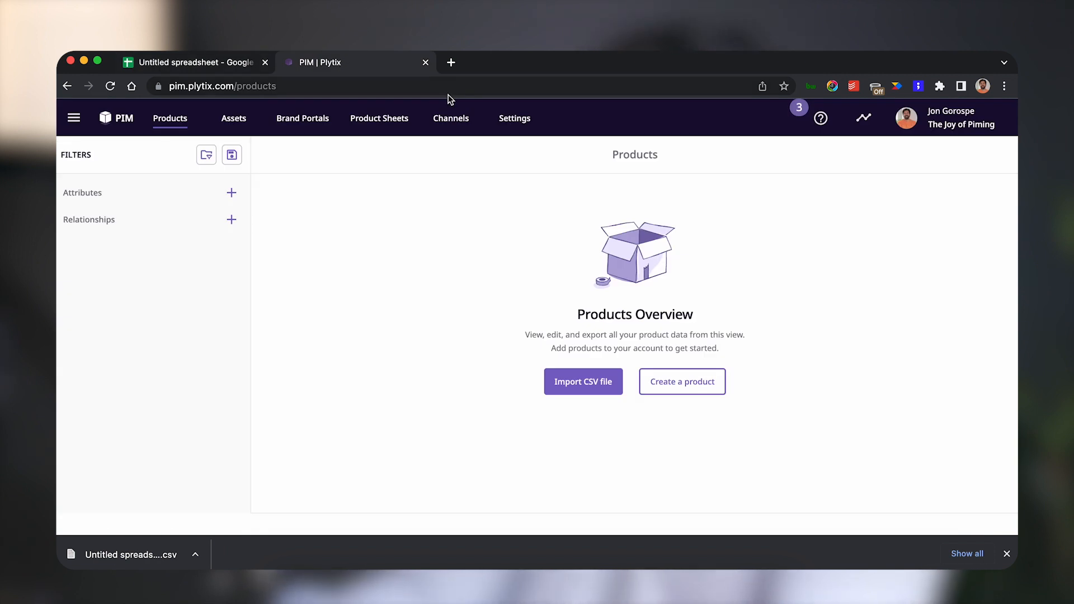
pyautogui.click(587, 383)
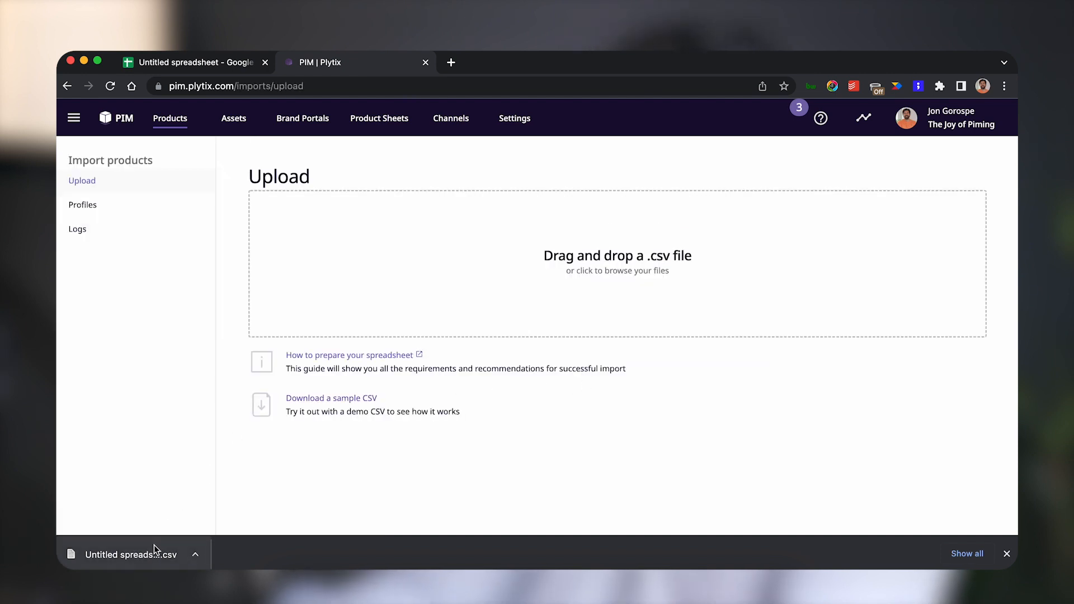
pyautogui.moveTo(150, 553); pyautogui.dragTo(429, 253)
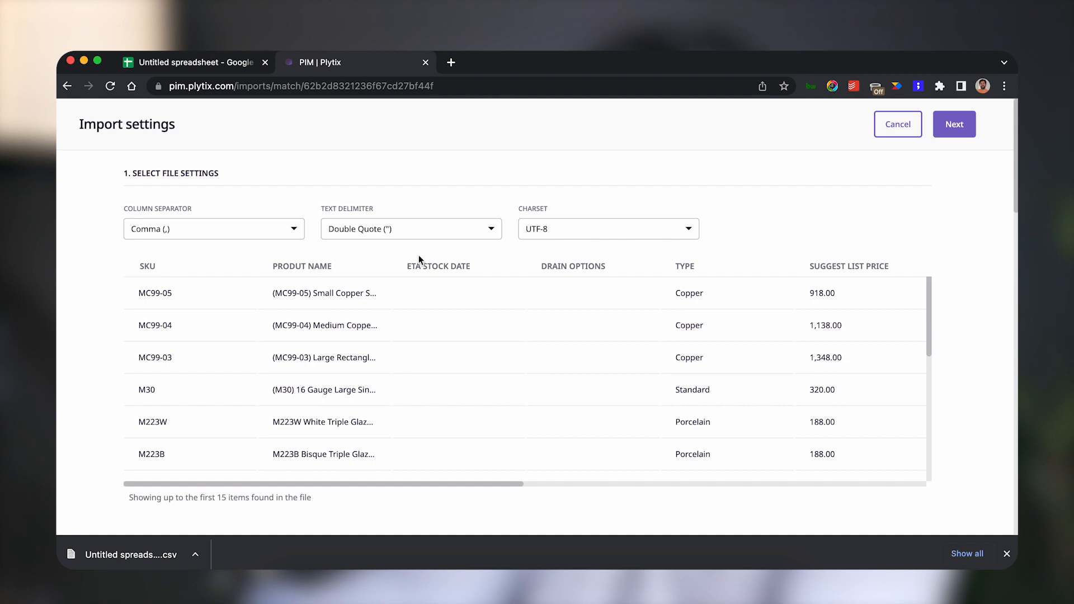
pyautogui.scroll(-2, 429, 308)
pyautogui.scroll(2, 429, 308)
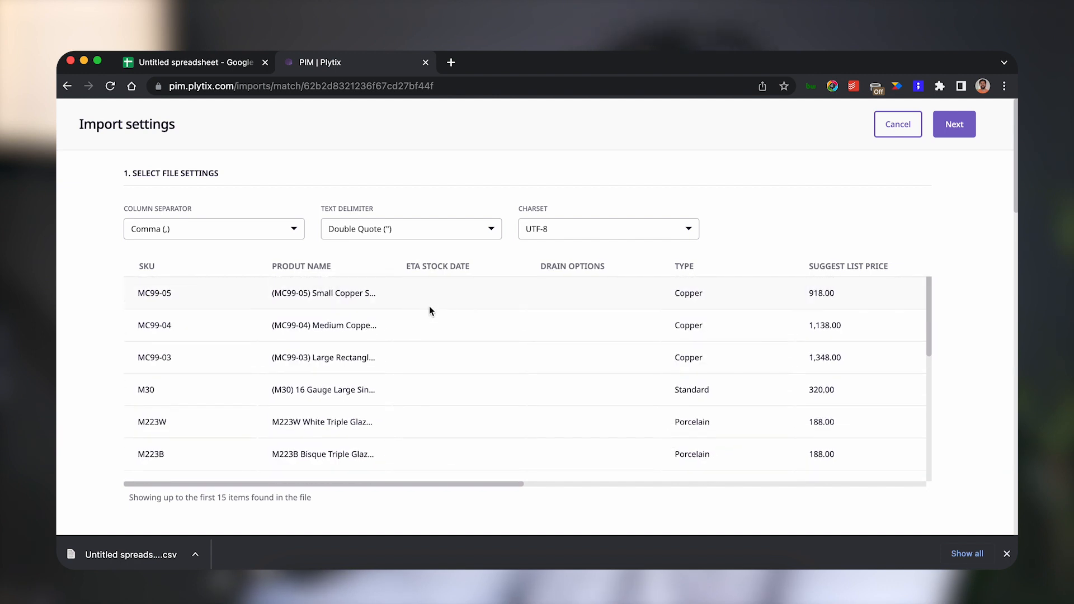
pyautogui.hscroll(6, 428, 307)
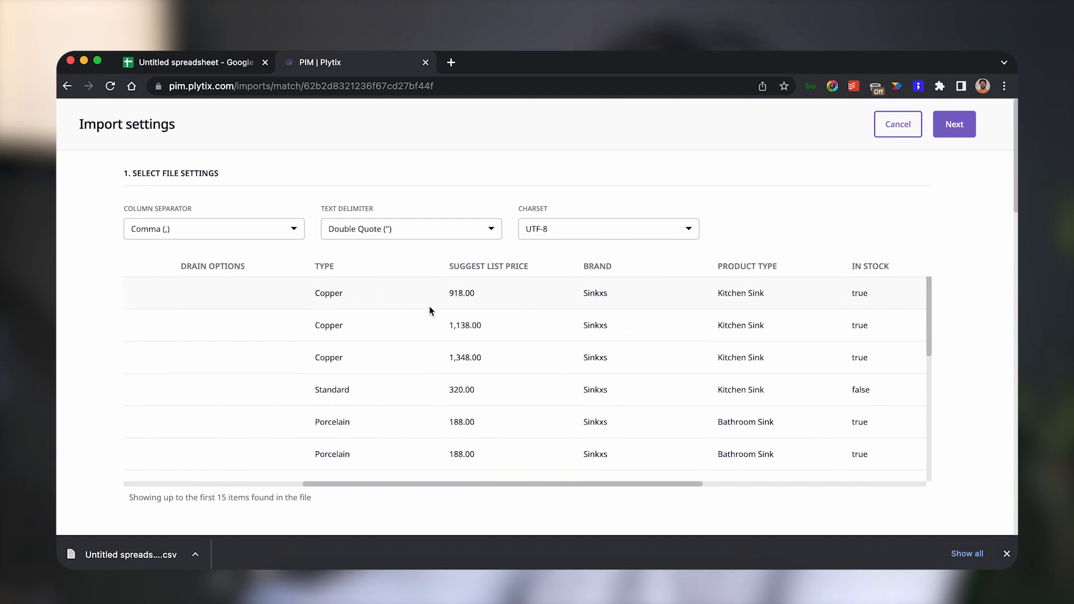
# Check the preview columns, then continue past the import options with their defaults to the column matching page.
pyautogui.hscroll(3, 428, 306)
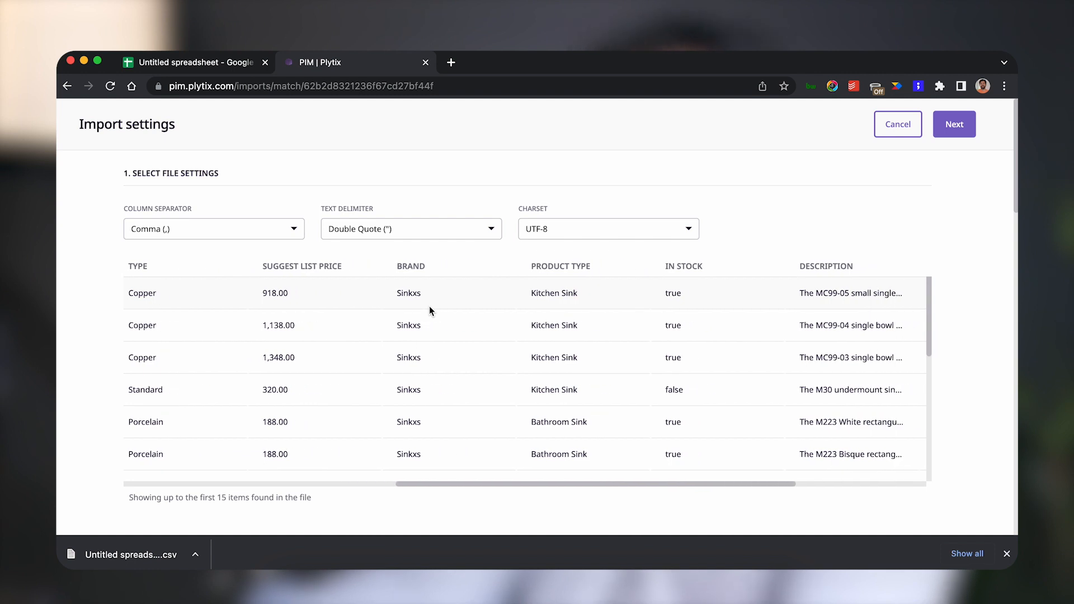
pyautogui.hscroll(4, 428, 306)
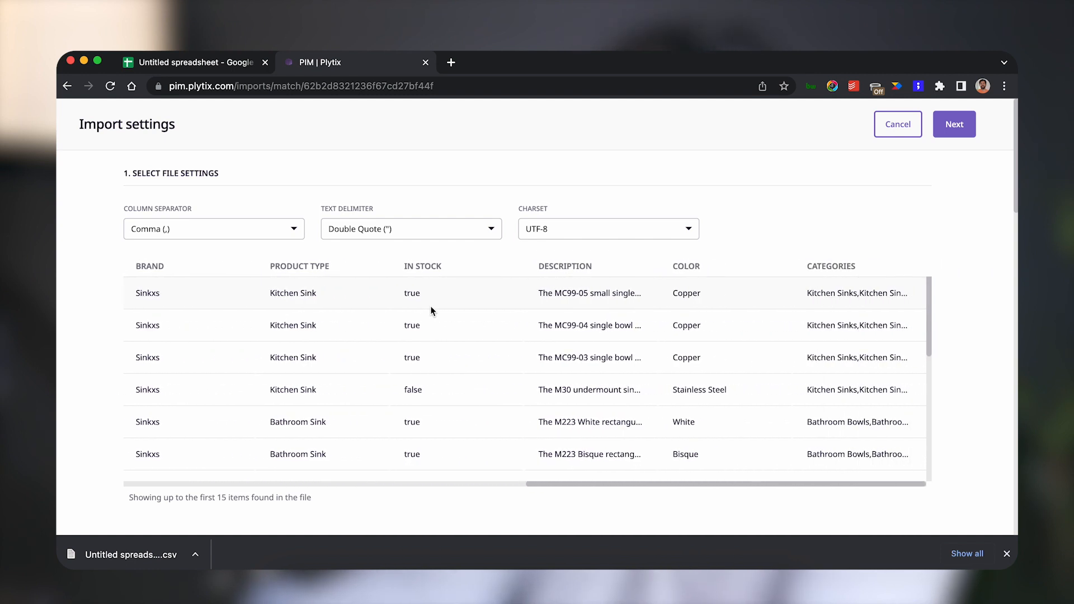
pyautogui.hscroll(-12, 431, 307)
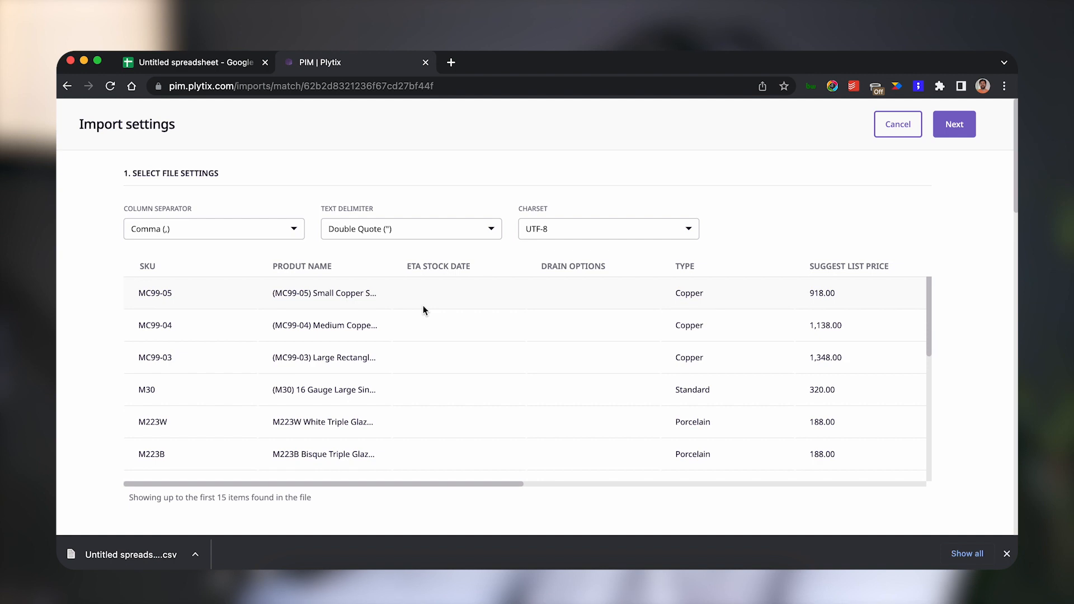
pyautogui.click(960, 128)
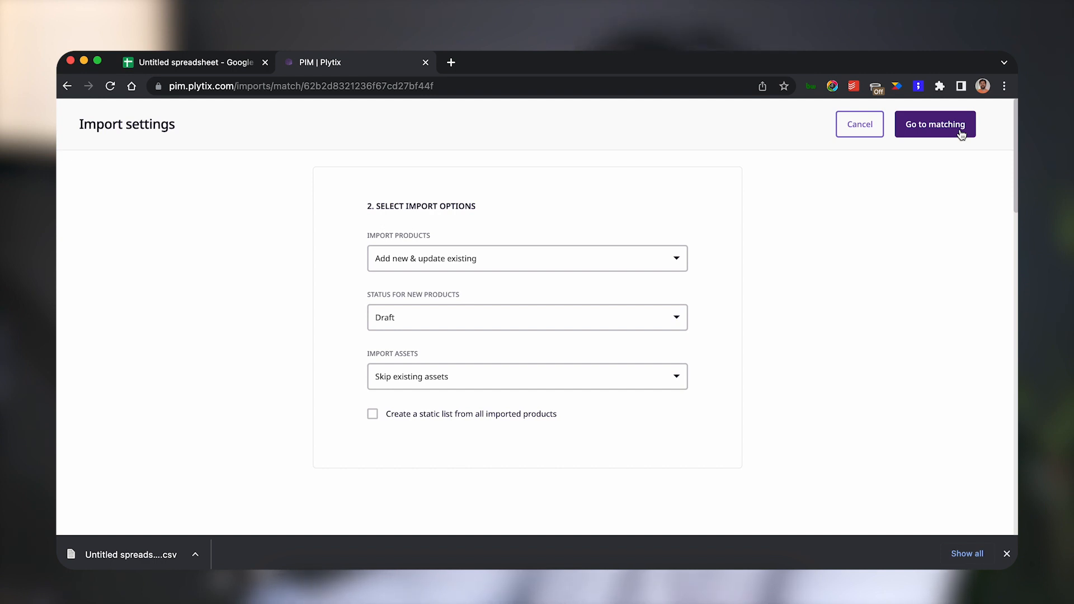
pyautogui.click(961, 135)
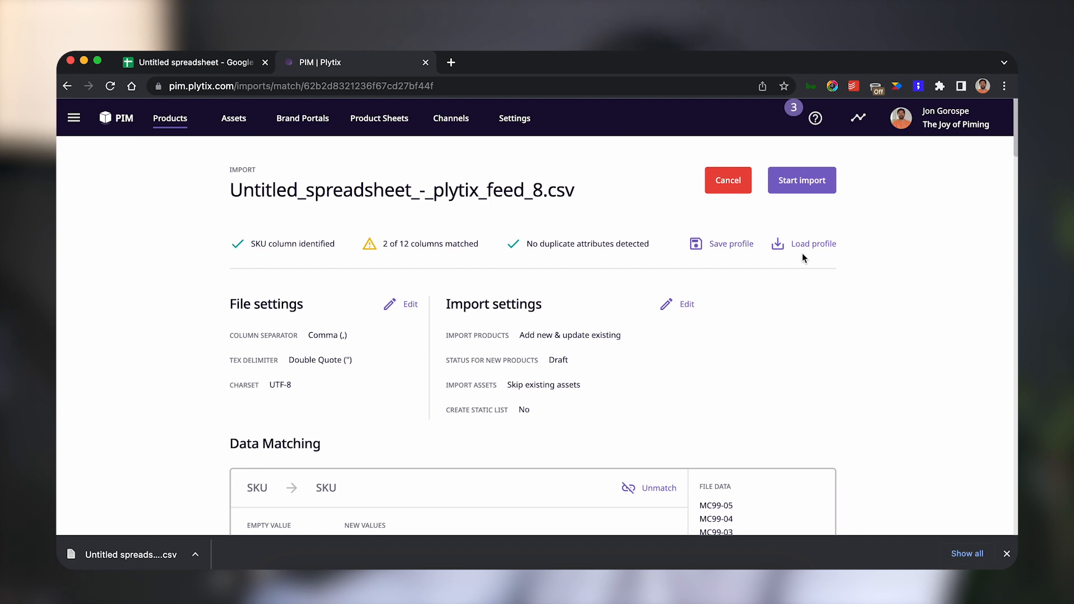
# Scroll through the data matching list to review which file columns are matched and unmatched.
pyautogui.scroll(-5, 802, 256)
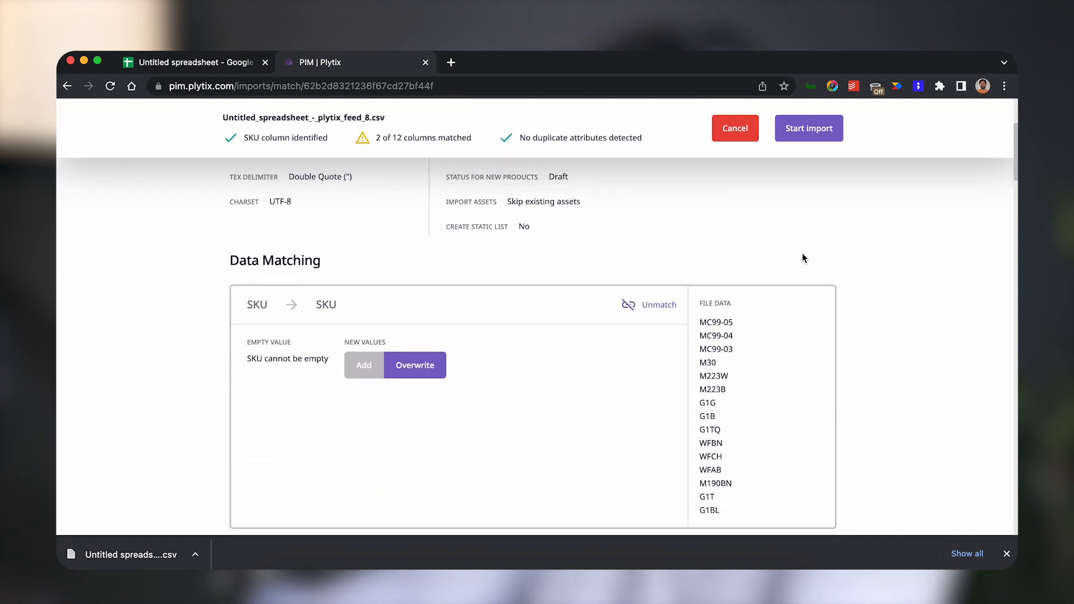
pyautogui.scroll(-1, 802, 257)
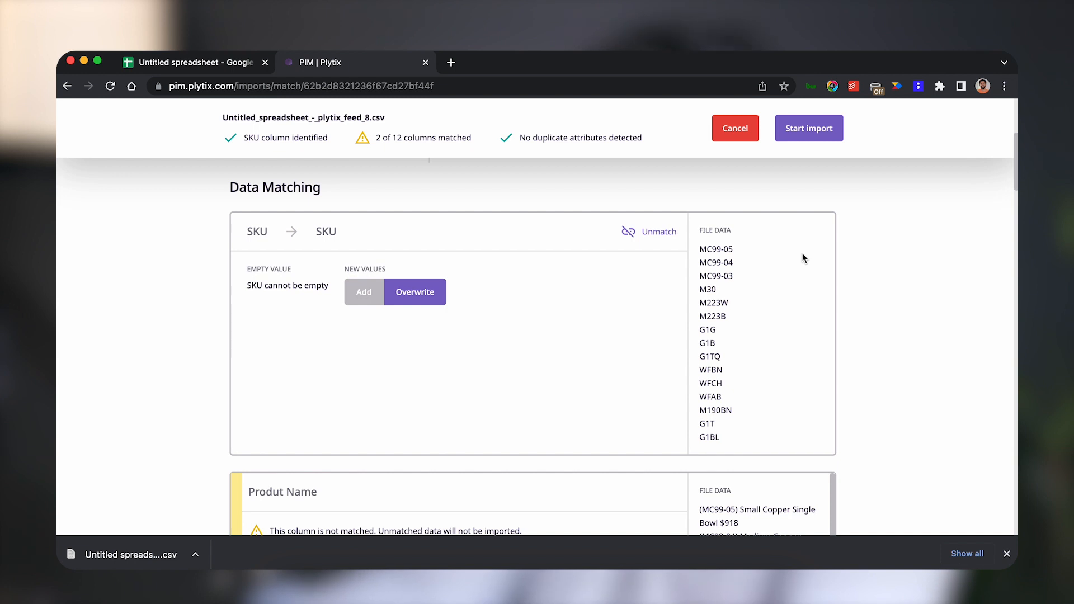
pyautogui.scroll(-10, 802, 258)
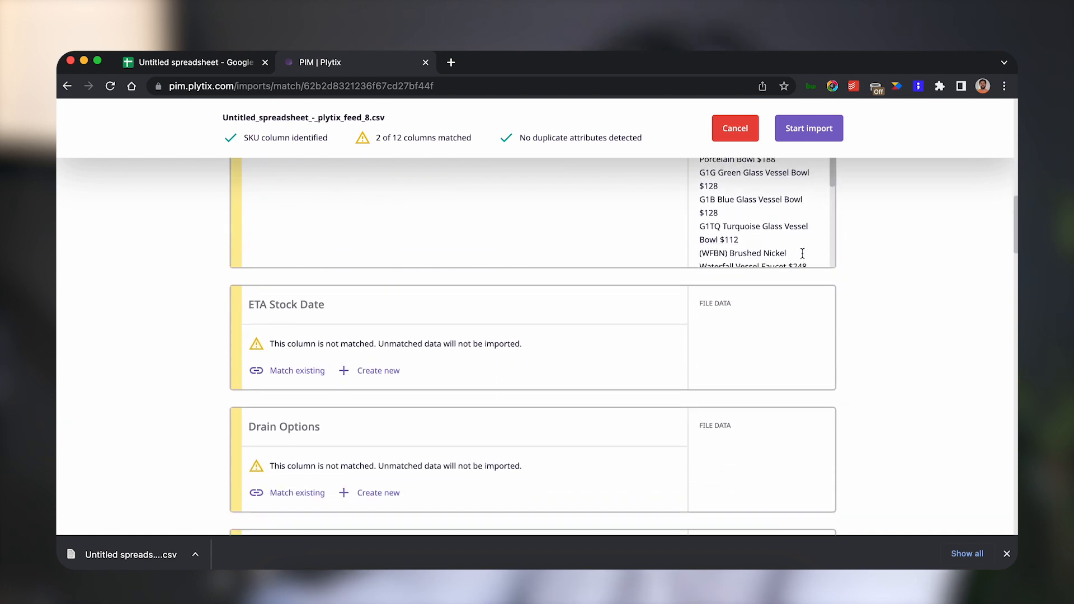
pyautogui.scroll(-15, 876, 317)
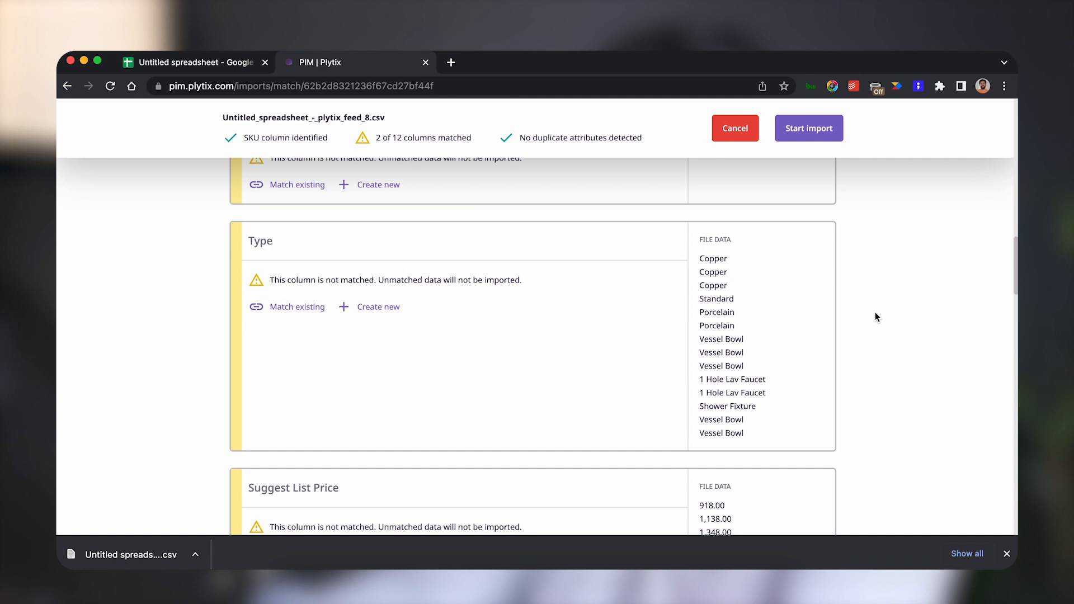
pyautogui.scroll(-15, 876, 317)
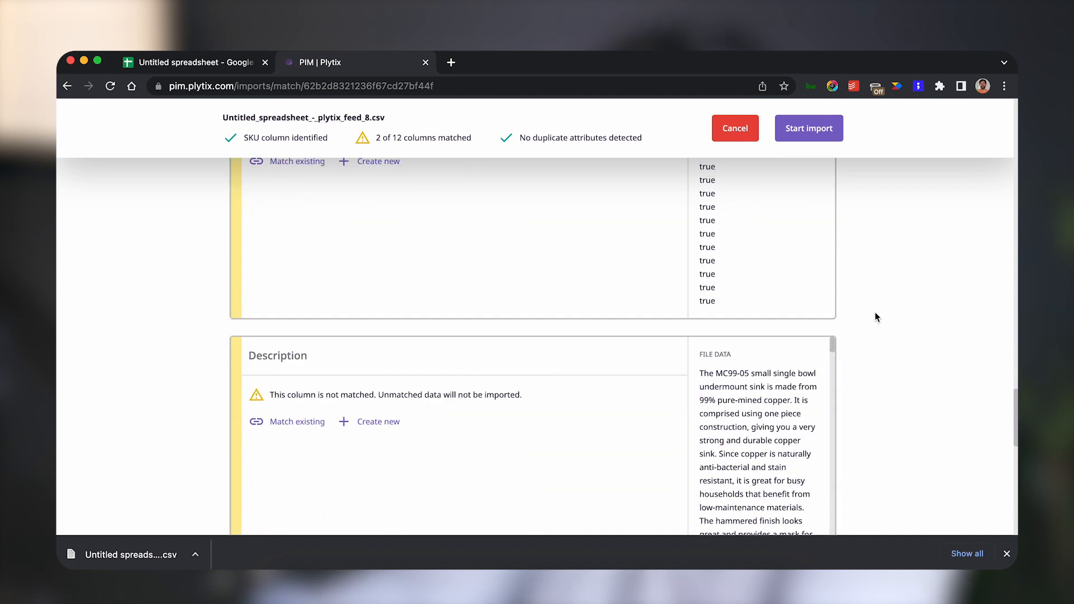
pyautogui.scroll(-3, 876, 318)
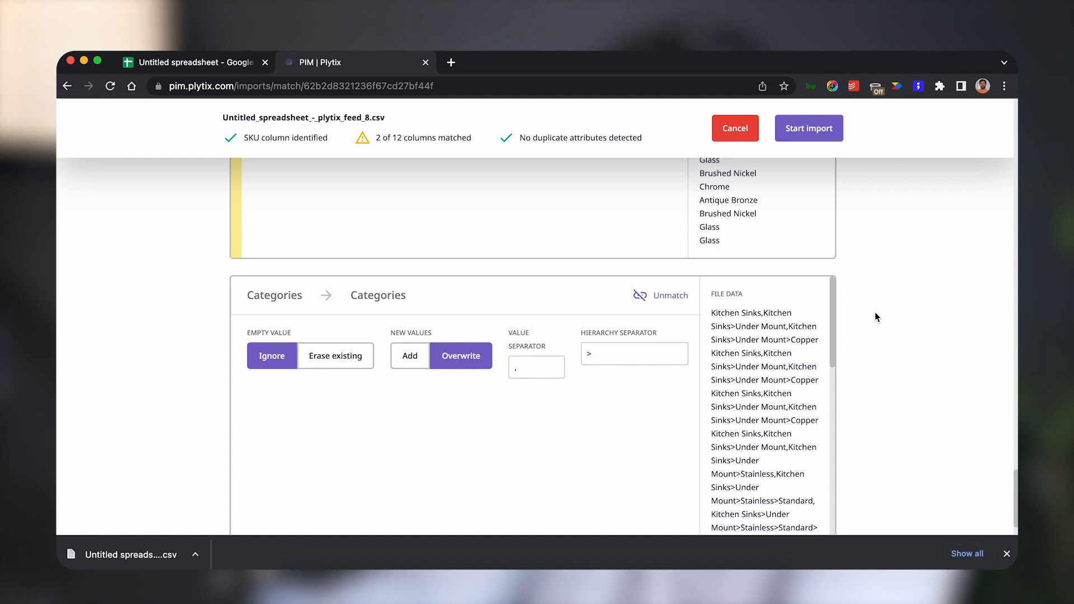
pyautogui.scroll(15, 875, 314)
pyautogui.scroll(13, 875, 317)
pyautogui.scroll(10, 875, 312)
pyautogui.scroll(12, 876, 317)
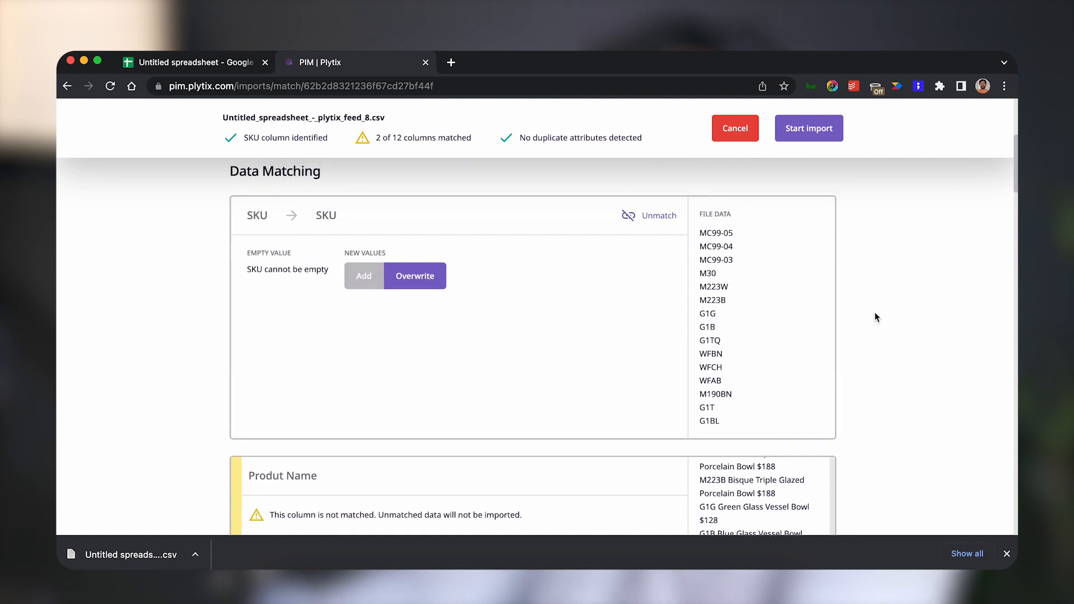
pyautogui.scroll(-5, 876, 317)
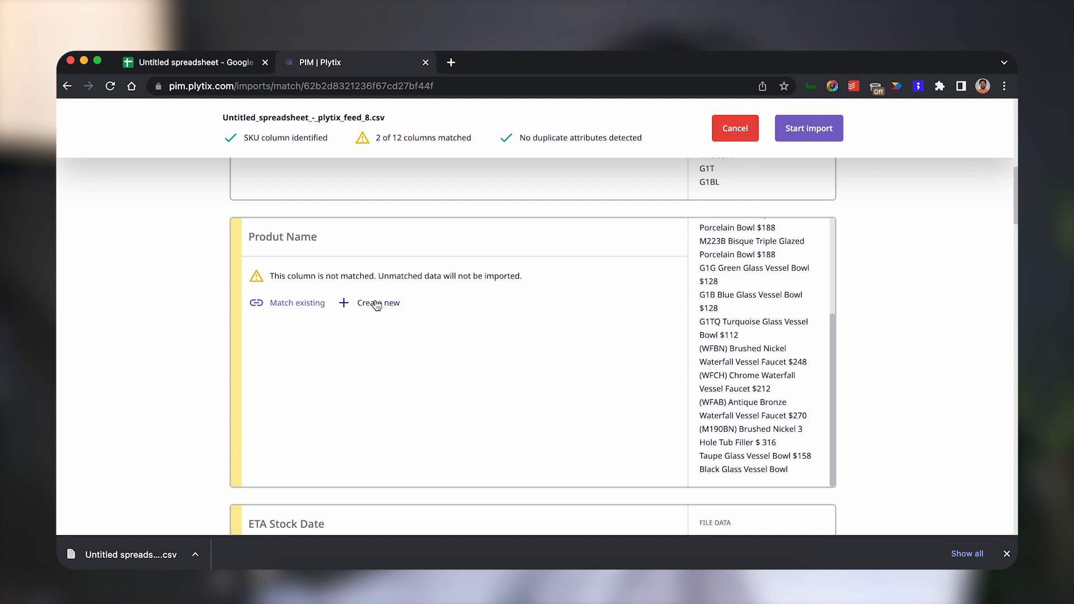
# Match the Produt Name column to the existing system attribute Label.
pyautogui.click(301, 304)
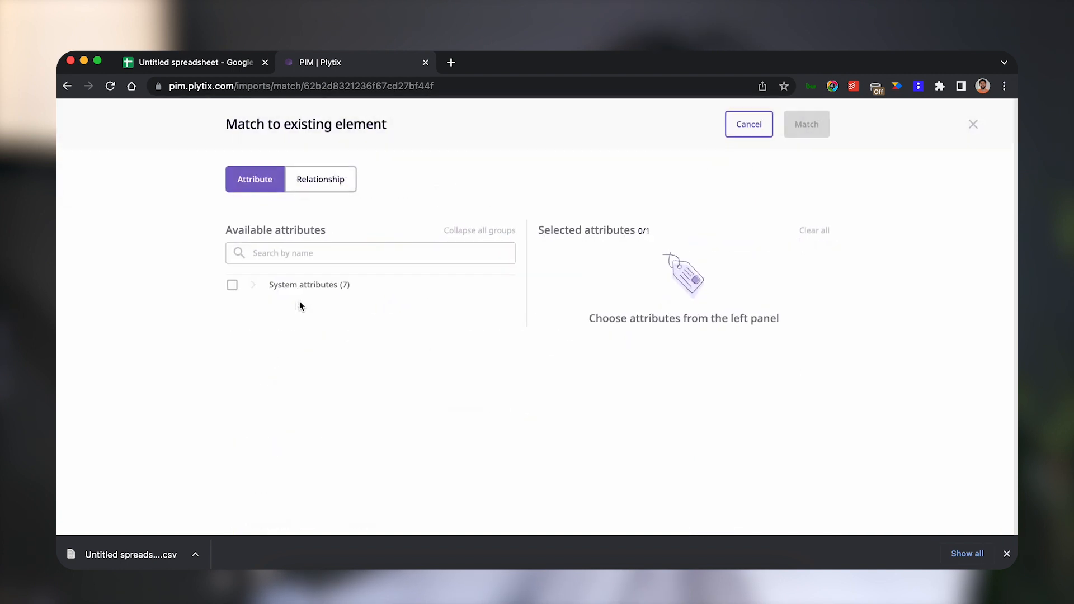
pyautogui.click(253, 287)
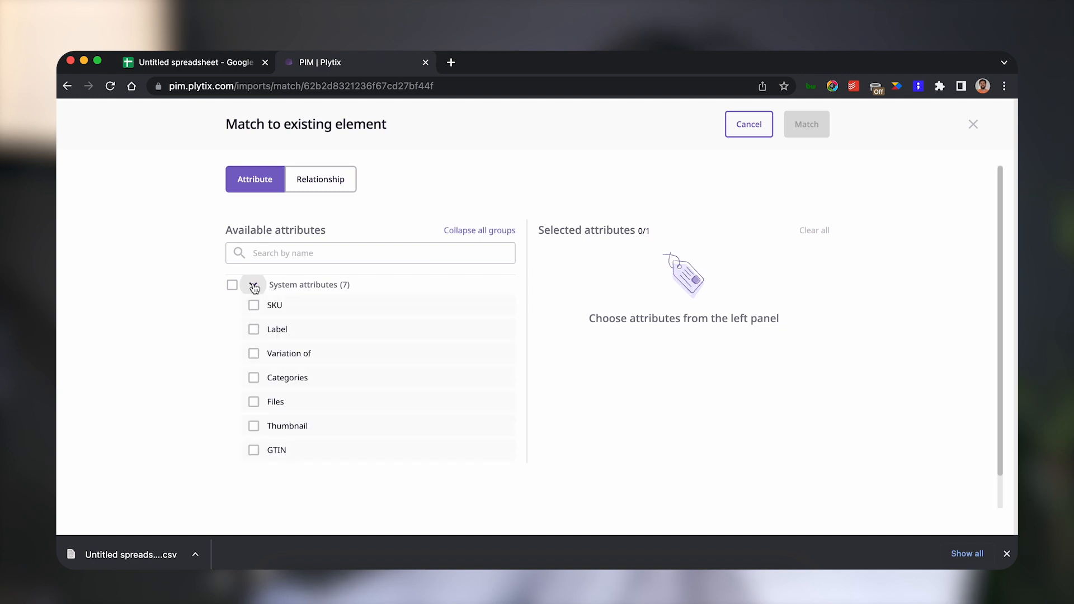
pyautogui.click(254, 330)
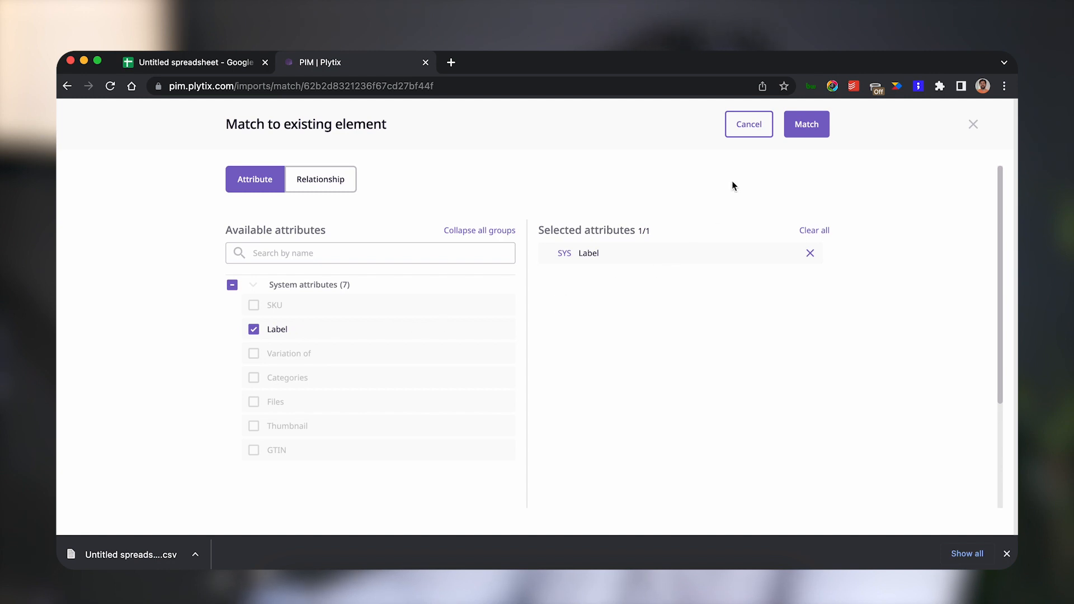
pyautogui.click(813, 134)
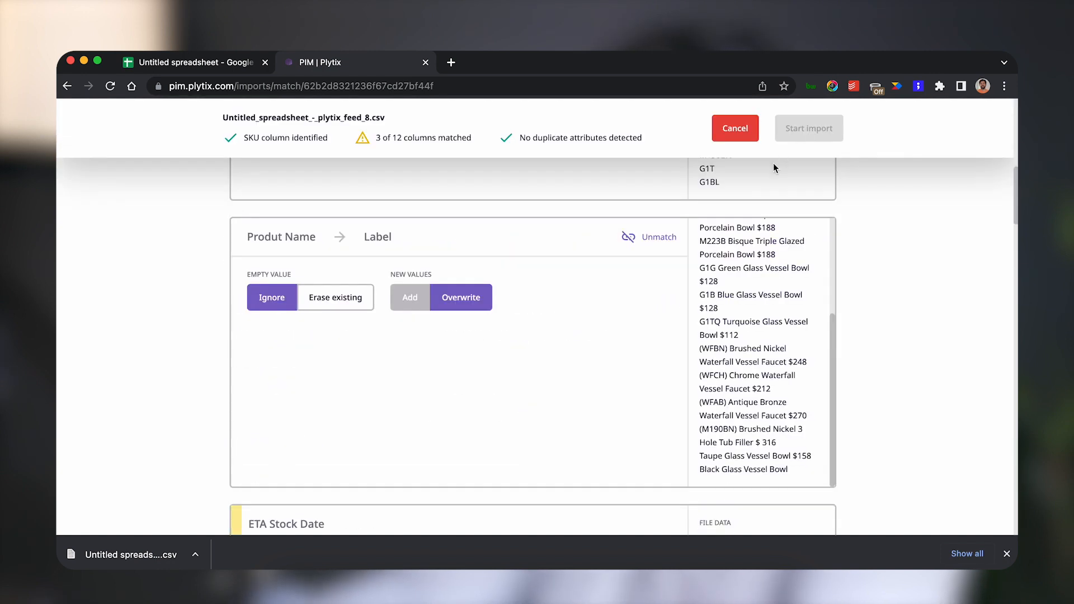
# Match the ETA Stock Date column to a new Date attribute named ETA Stock Date.
pyautogui.scroll(-5, 765, 191)
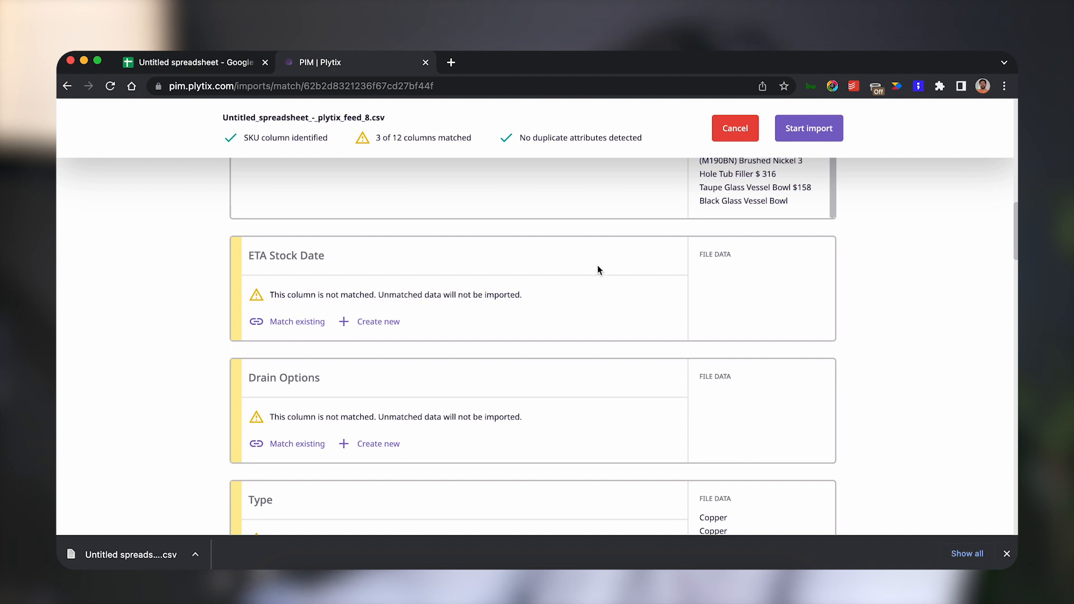
pyautogui.click(383, 324)
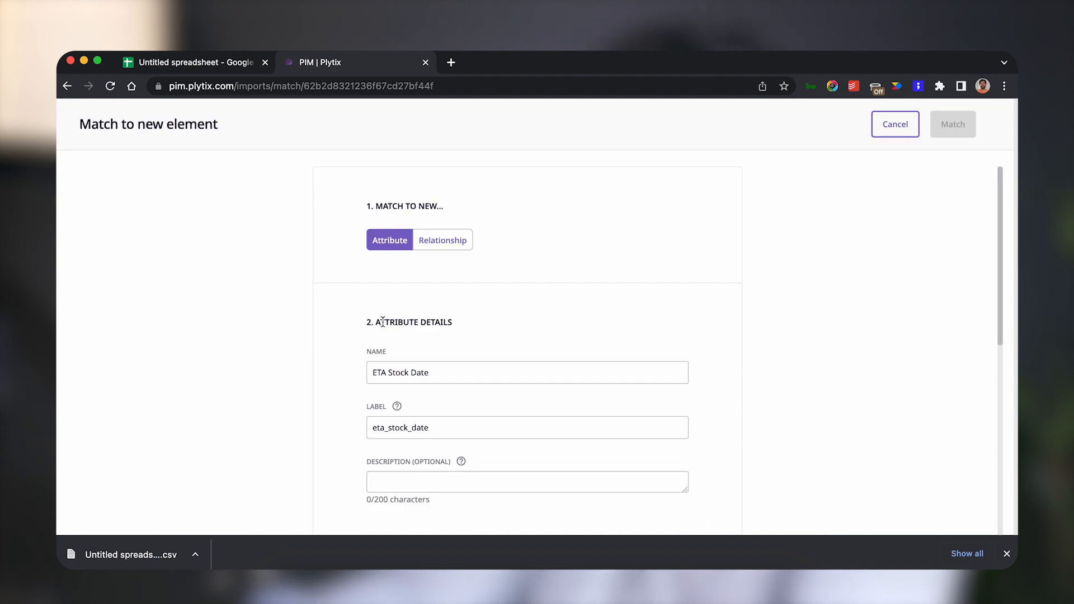
pyautogui.scroll(-5, 395, 317)
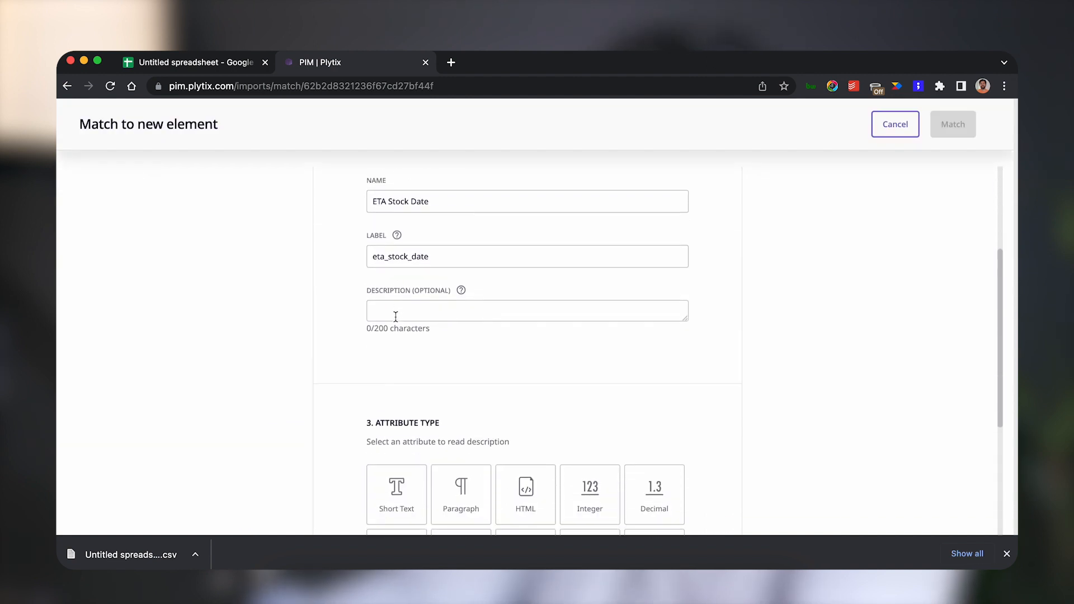
pyautogui.scroll(-1, 382, 320)
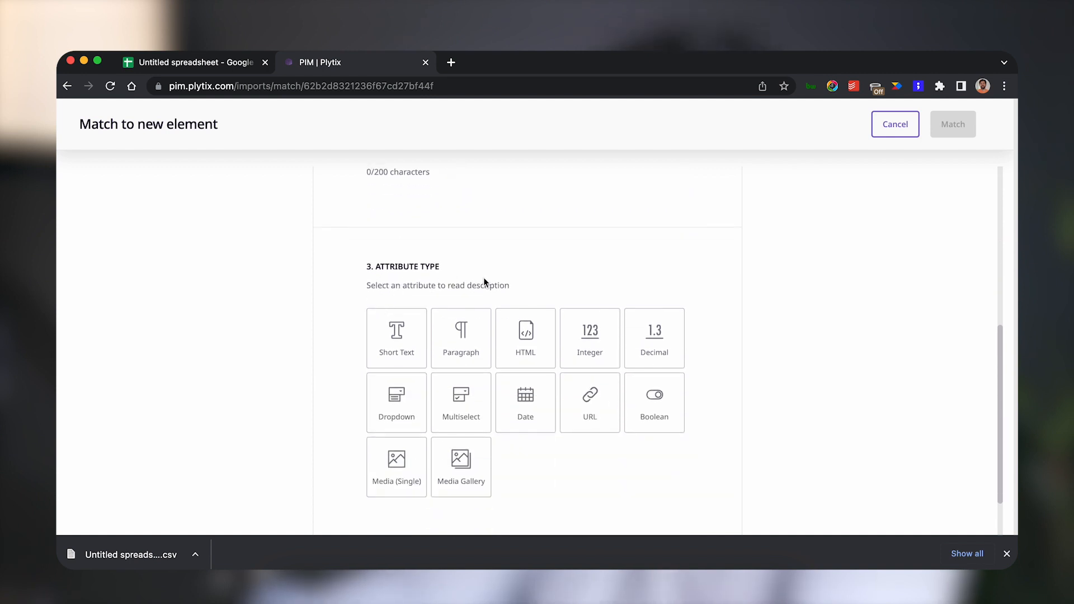
pyautogui.scroll(2, 484, 279)
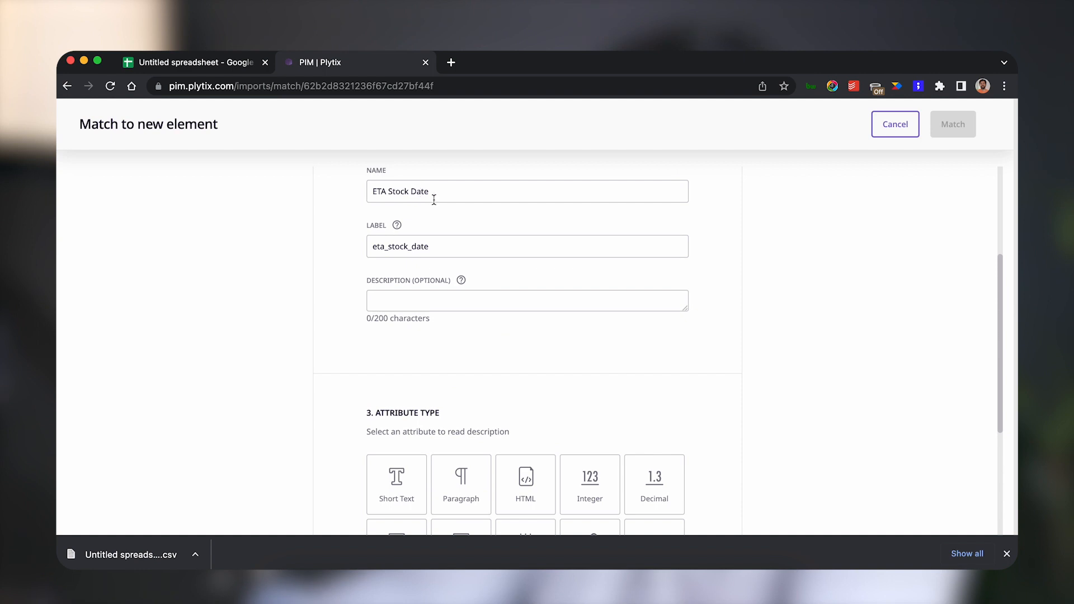
pyautogui.scroll(-5, 448, 206)
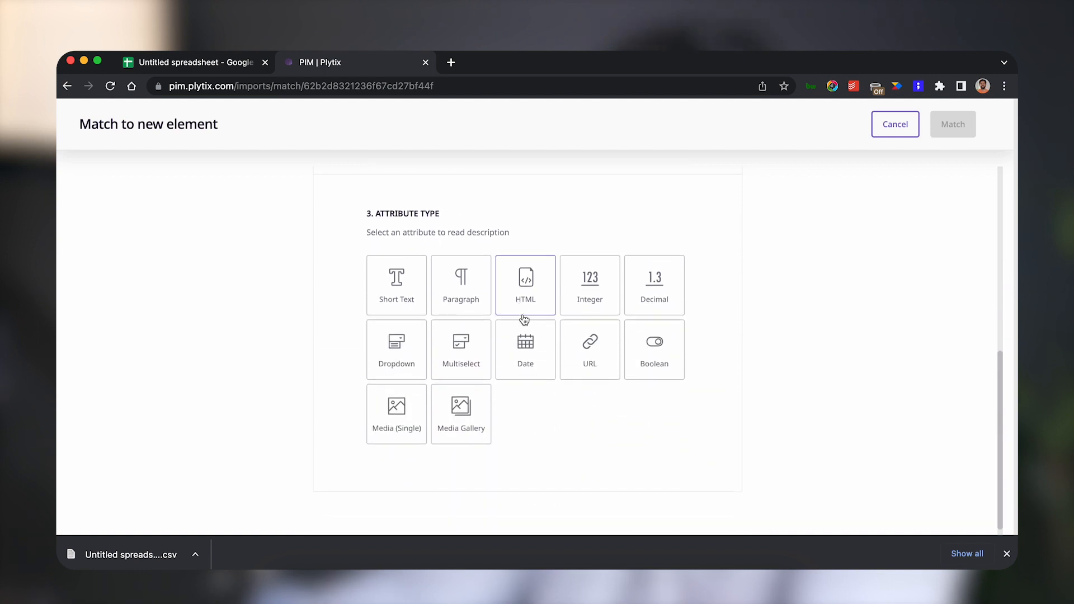
pyautogui.click(529, 344)
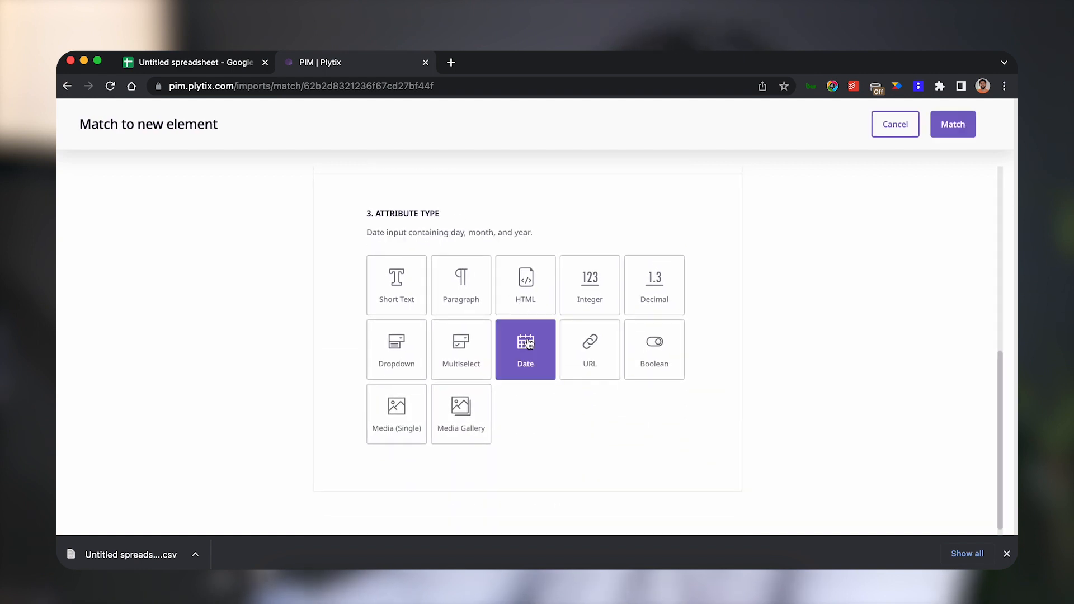
pyautogui.click(954, 124)
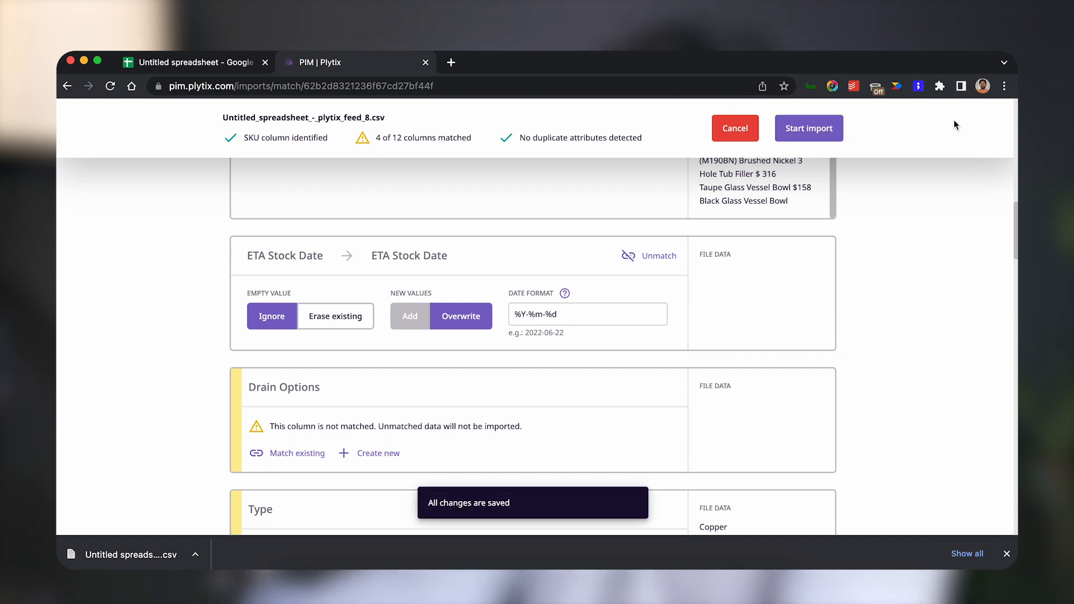
# Match the Type column to a new Dropdown attribute.
pyautogui.scroll(-4, 935, 255)
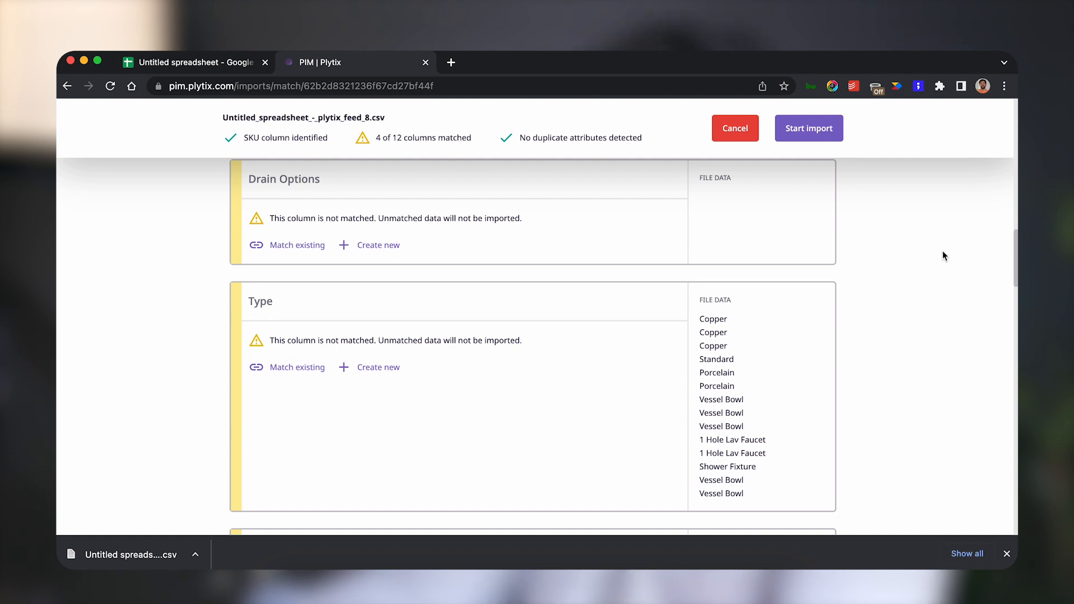
pyautogui.scroll(2, 942, 252)
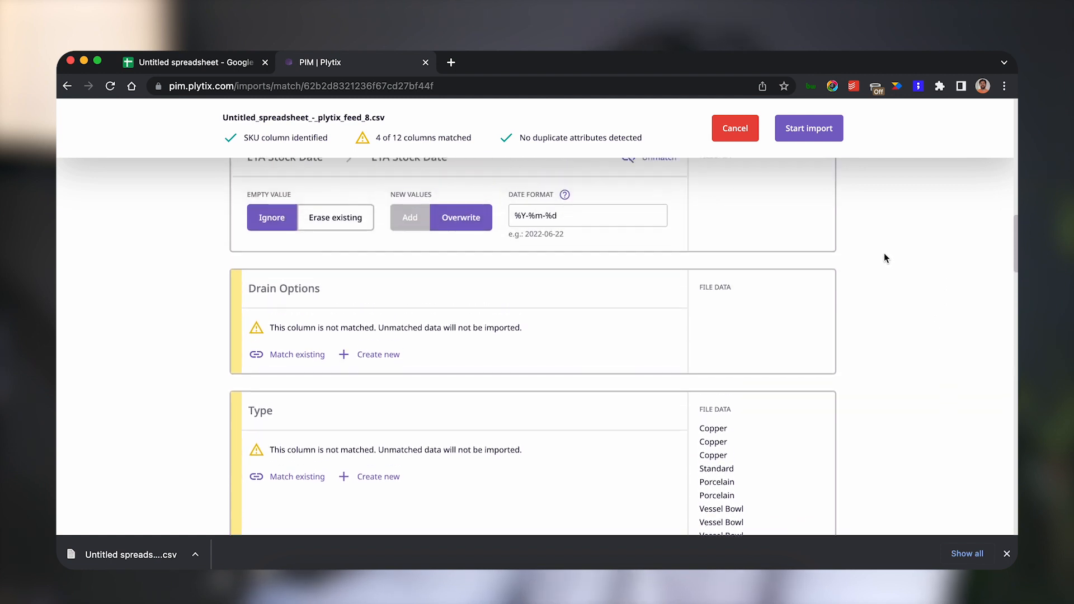
pyautogui.scroll(1, 884, 253)
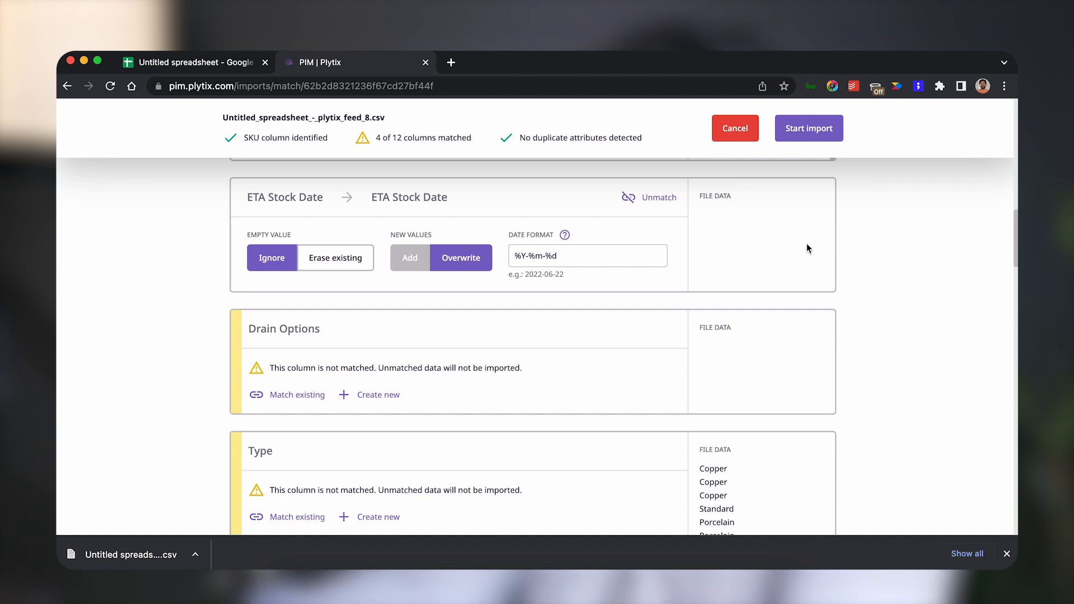
pyautogui.scroll(-4, 807, 248)
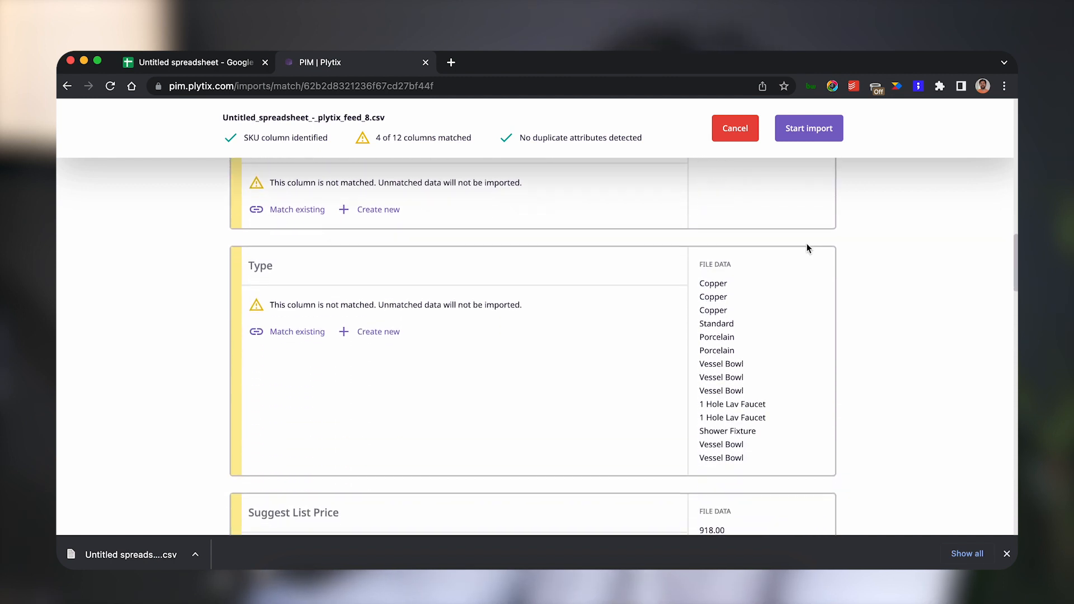
pyautogui.scroll(2, 807, 248)
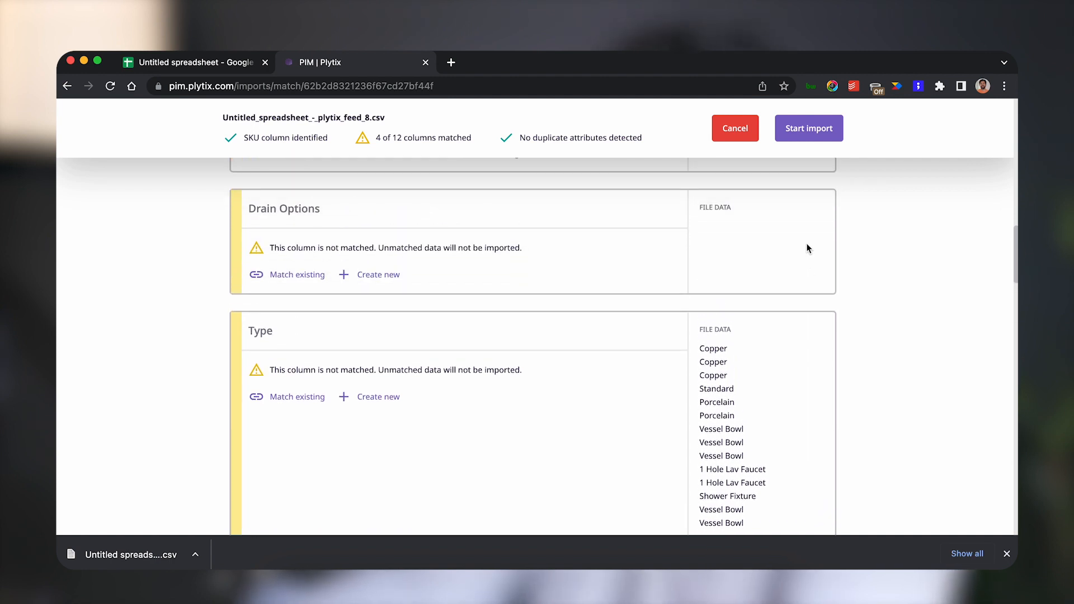
pyautogui.scroll(-4, 807, 248)
pyautogui.scroll(1, 808, 248)
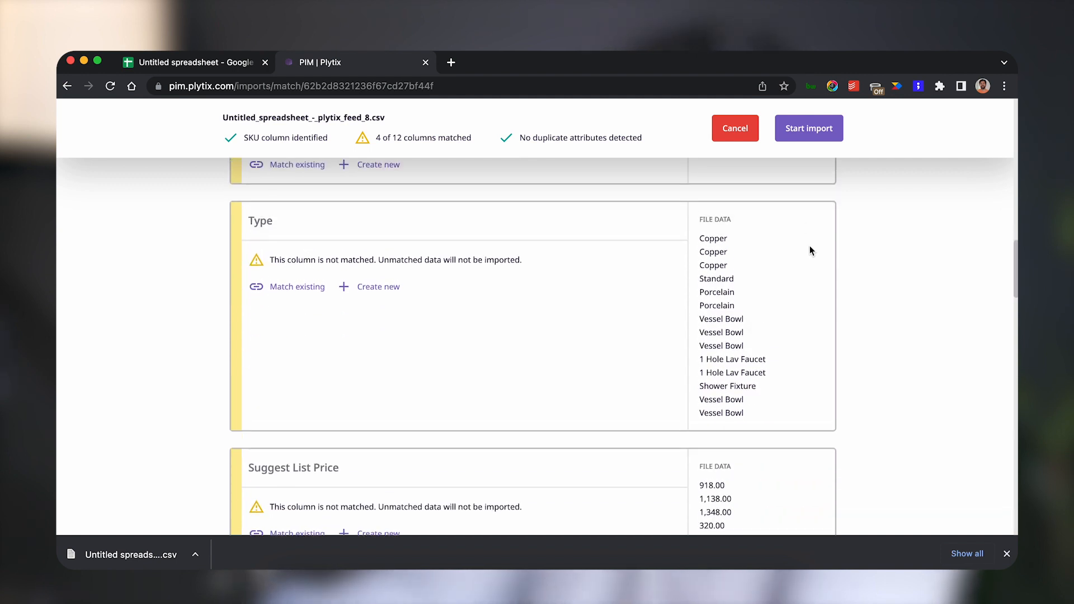
pyautogui.click(361, 290)
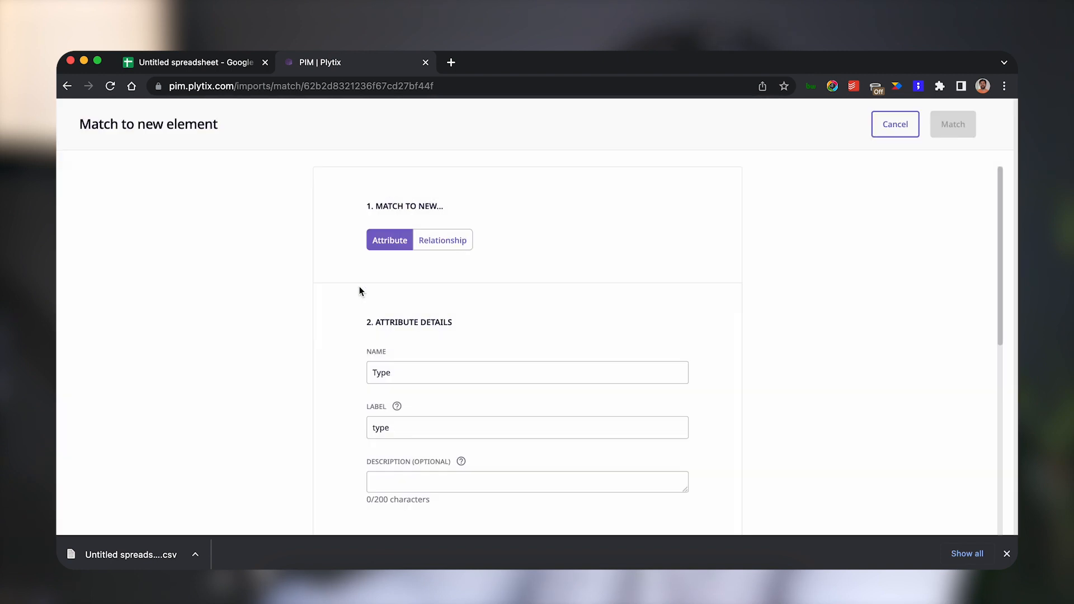
pyautogui.scroll(-6, 361, 291)
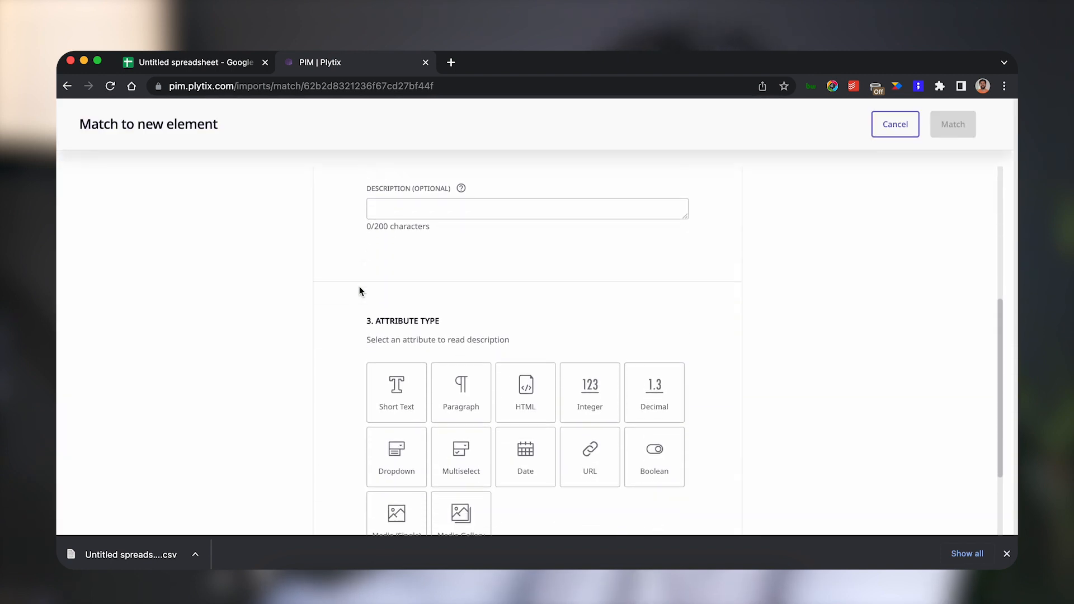
pyautogui.scroll(-1, 361, 291)
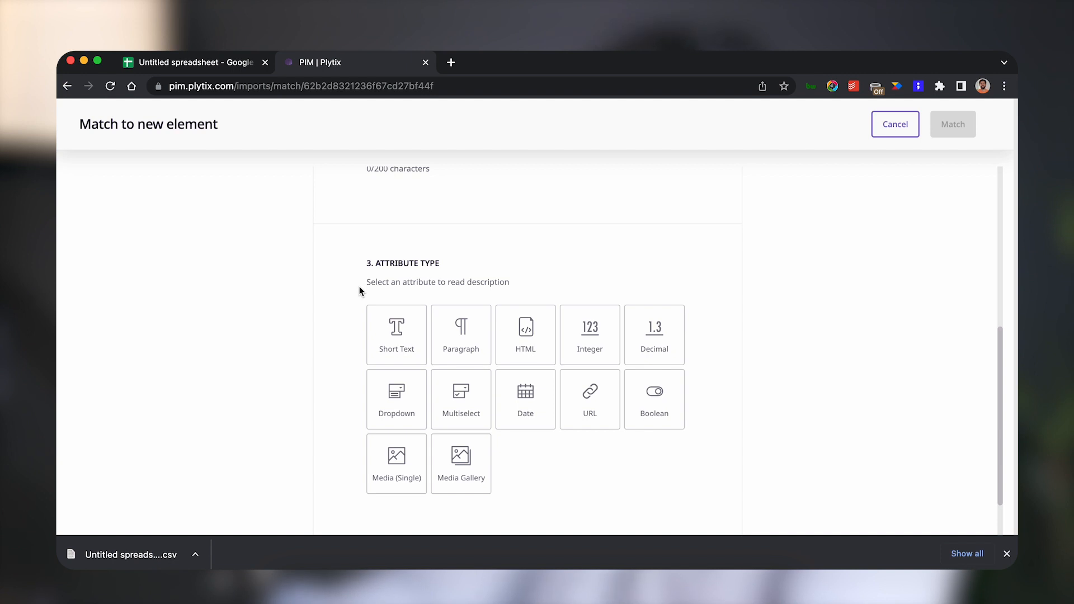
pyautogui.click(407, 396)
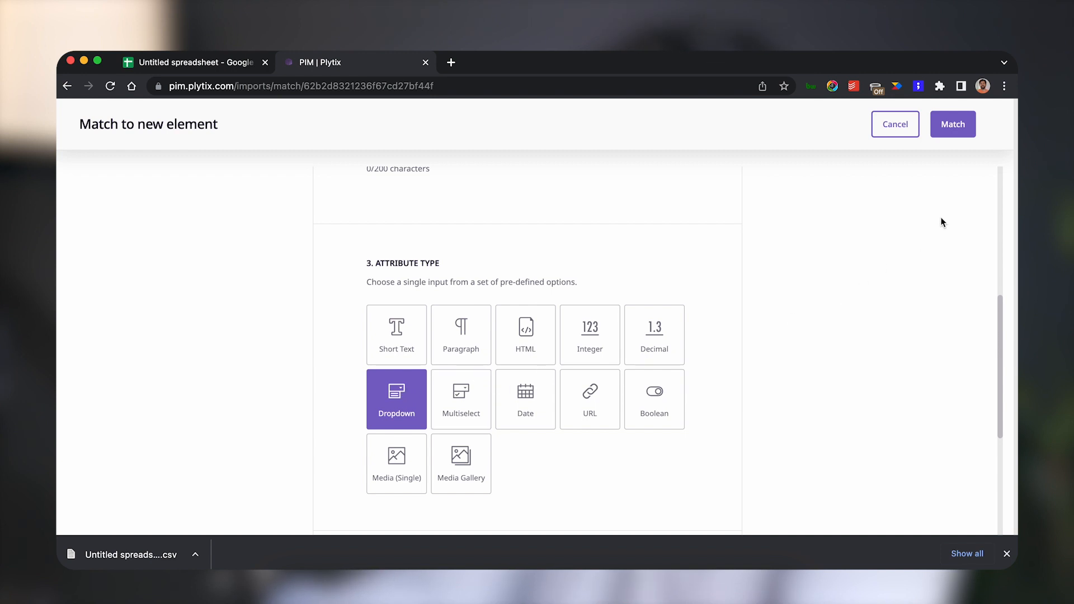
pyautogui.click(956, 126)
# Match the Suggest List Price column to a new Decimal attribute.
pyautogui.scroll(-5, 903, 195)
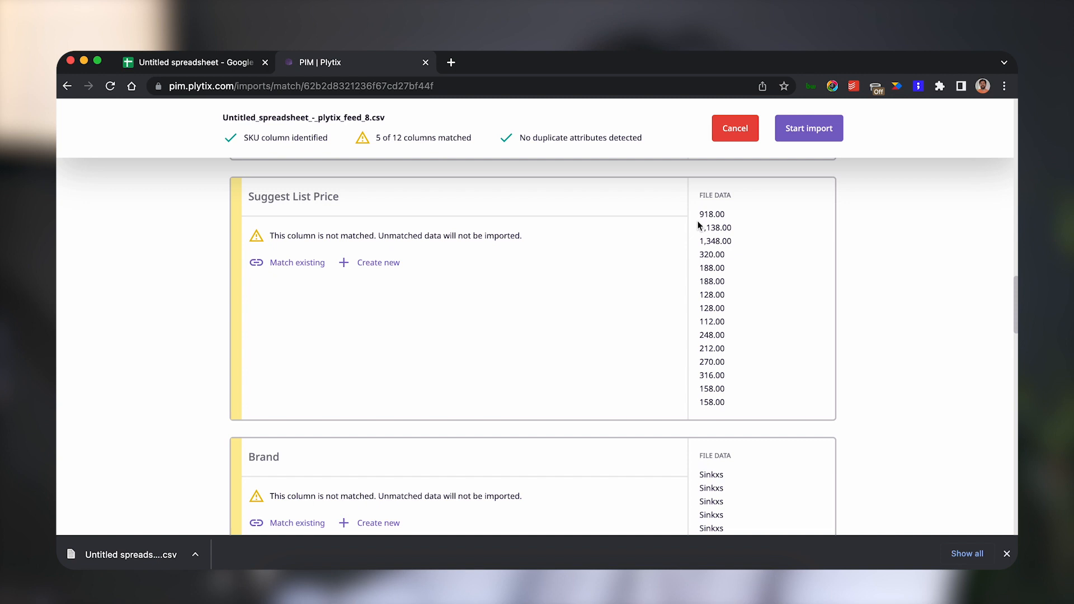
pyautogui.click(386, 264)
pyautogui.scroll(-3, 385, 263)
pyautogui.scroll(-4, 384, 263)
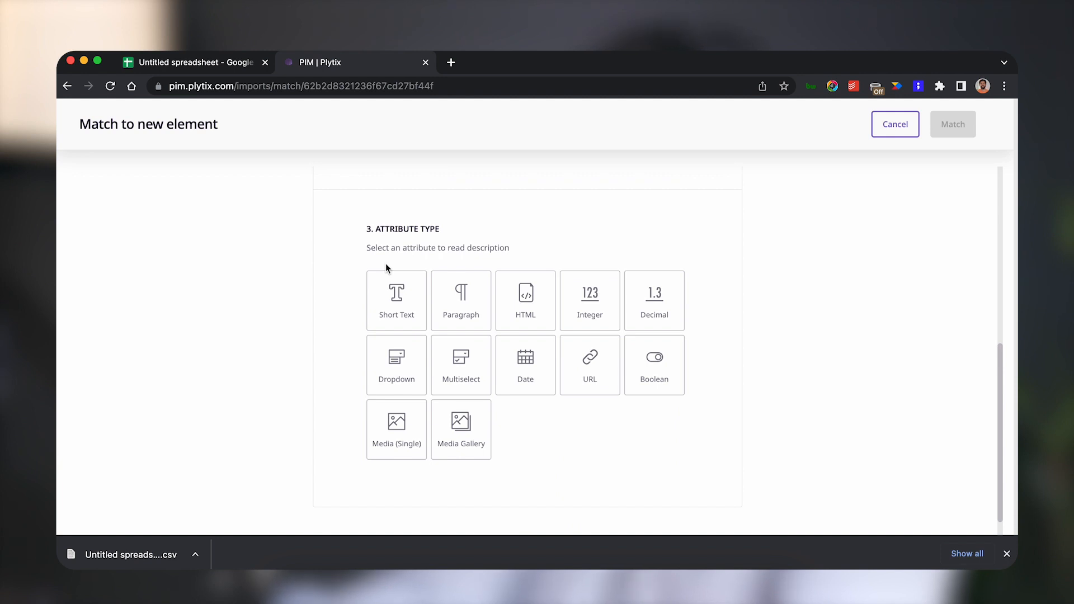
pyautogui.click(665, 304)
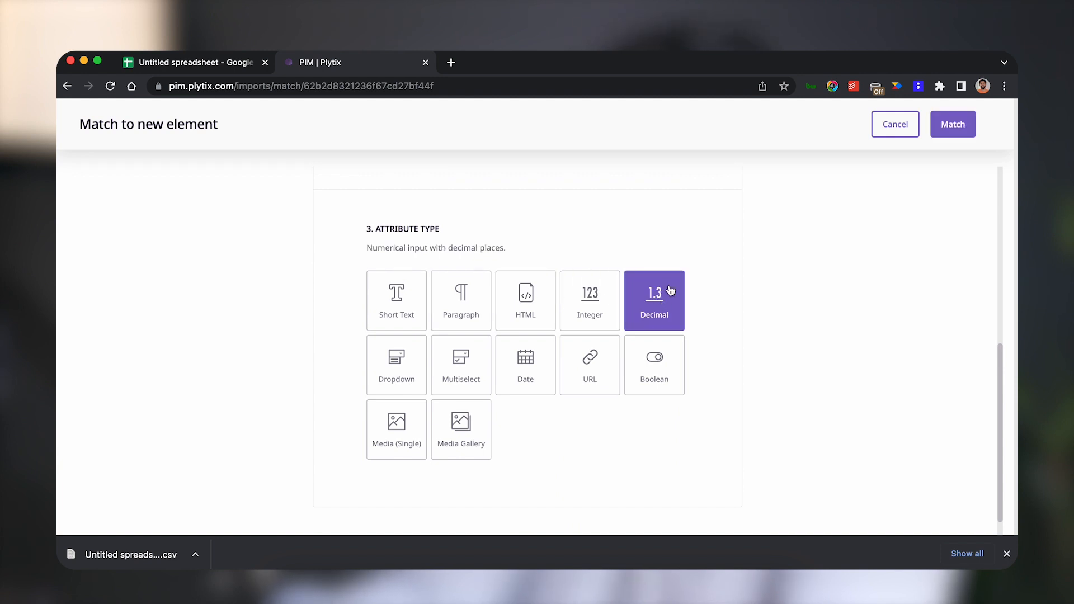
pyautogui.click(946, 132)
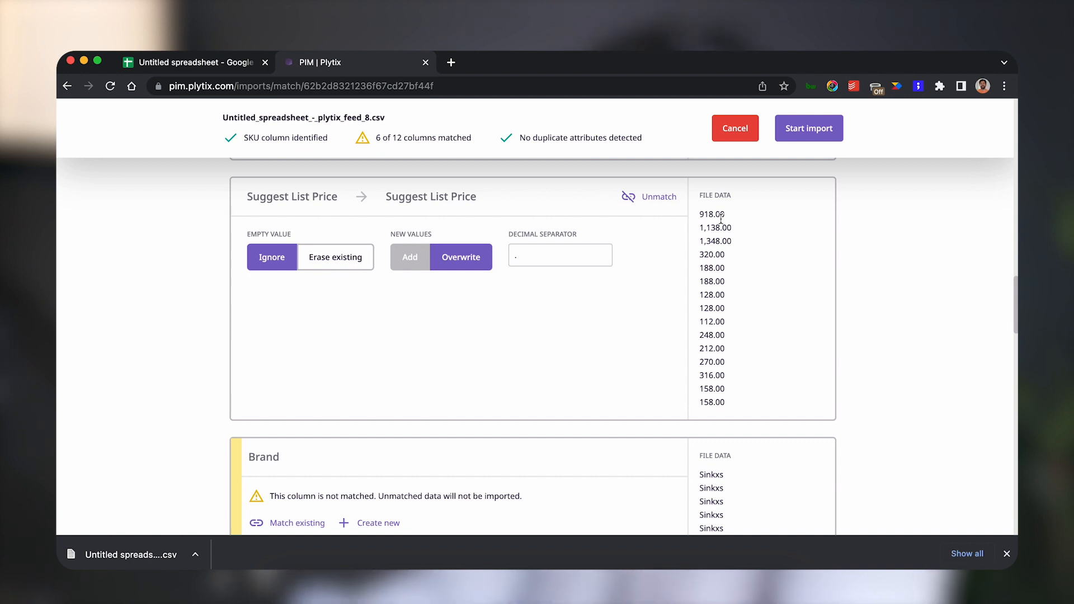
# Match the Brand column to a new Dropdown attribute.
pyautogui.scroll(-4, 713, 224)
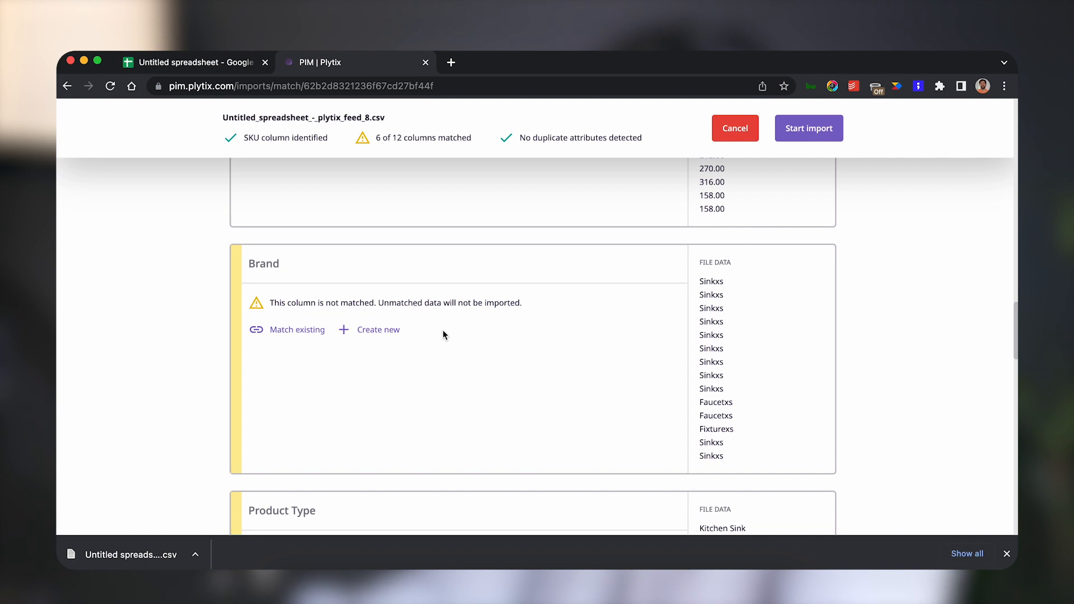
pyautogui.click(379, 331)
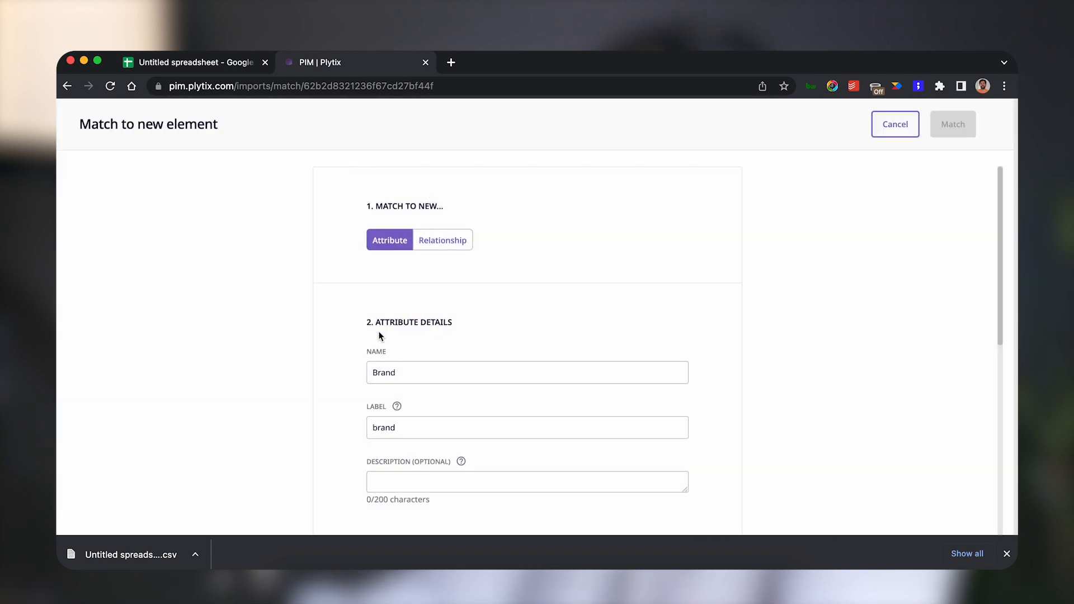
pyautogui.scroll(-6, 379, 335)
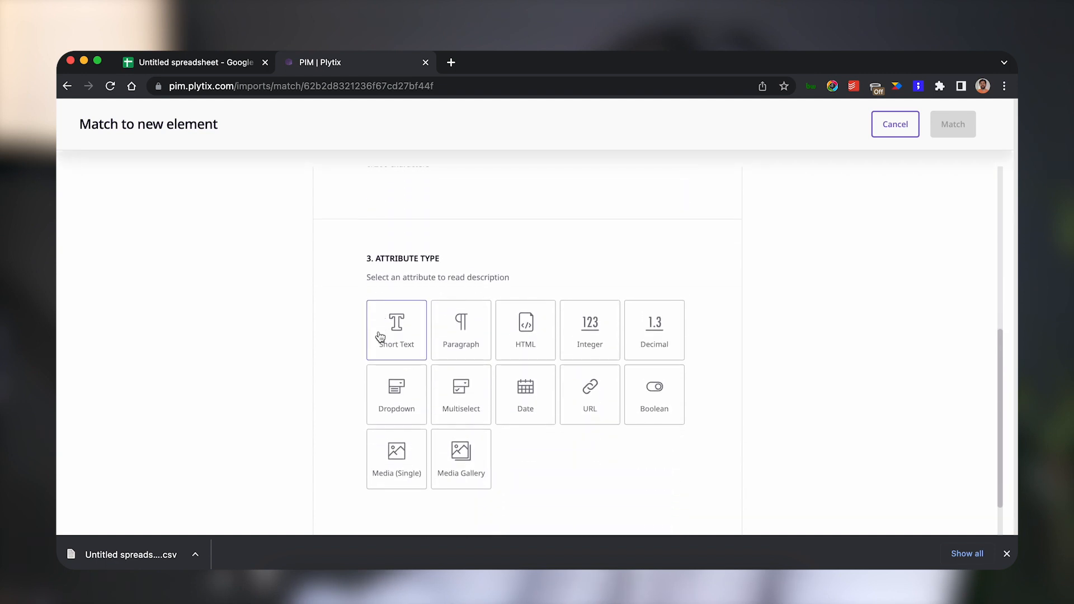
pyautogui.click(393, 396)
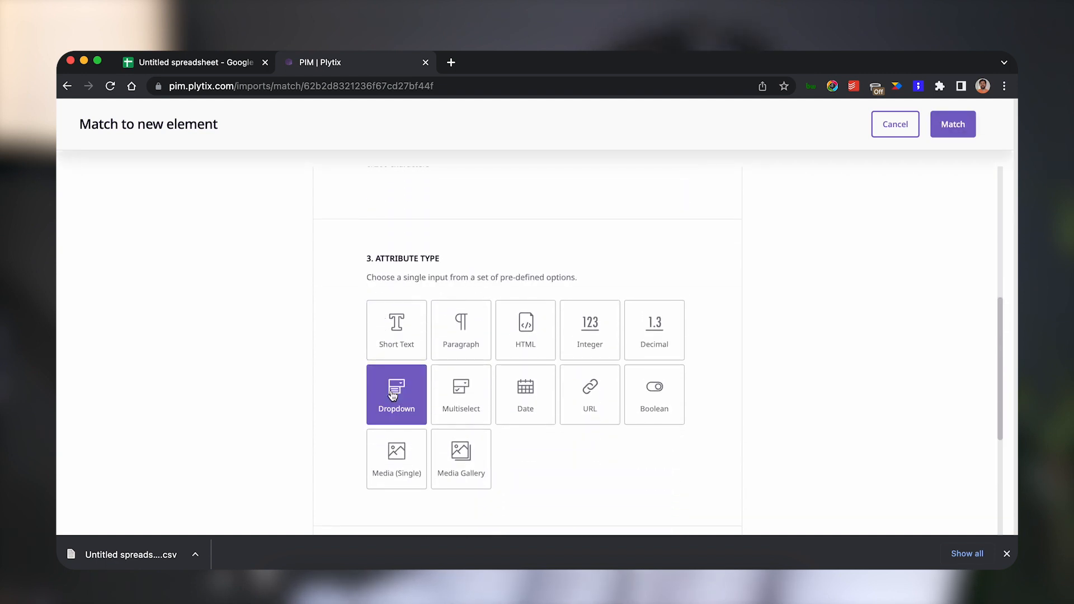
pyautogui.click(949, 134)
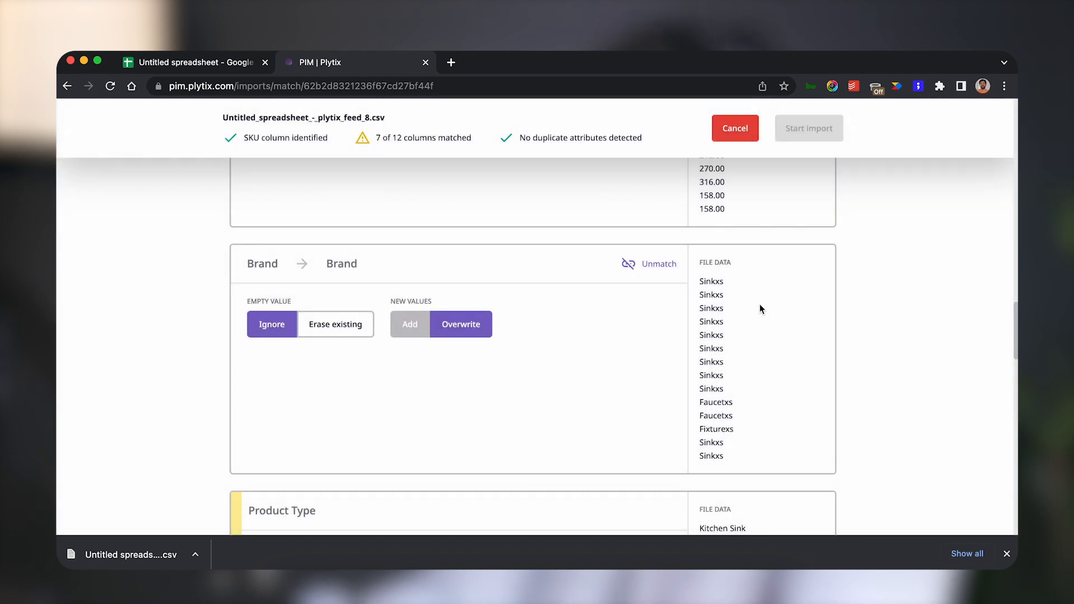
# Match the Product Type column to a new Dropdown attribute.
pyautogui.scroll(-4, 756, 305)
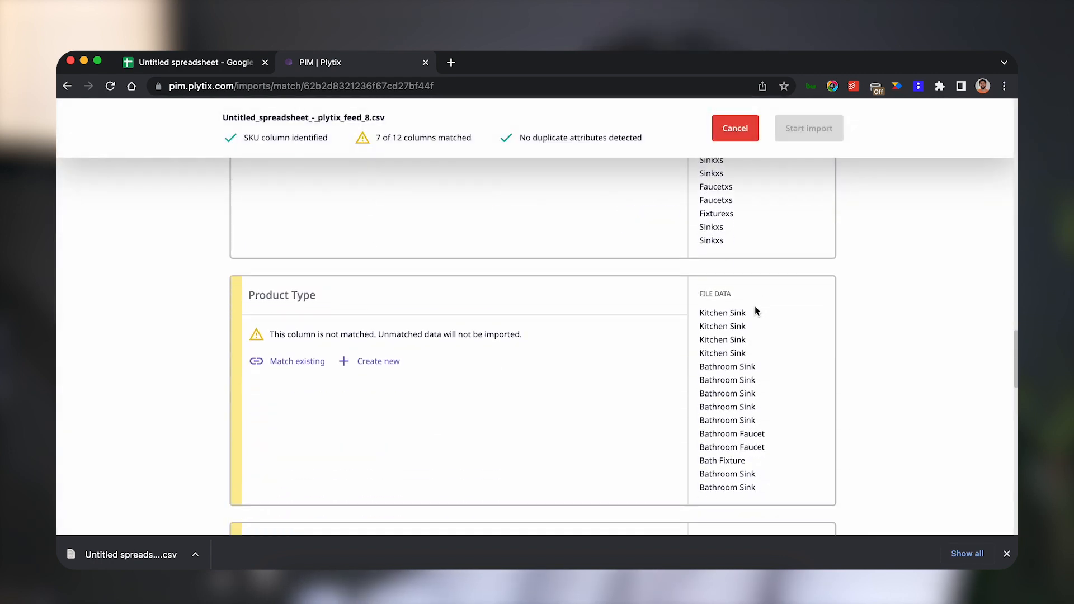
pyautogui.click(367, 363)
pyautogui.scroll(-5, 368, 364)
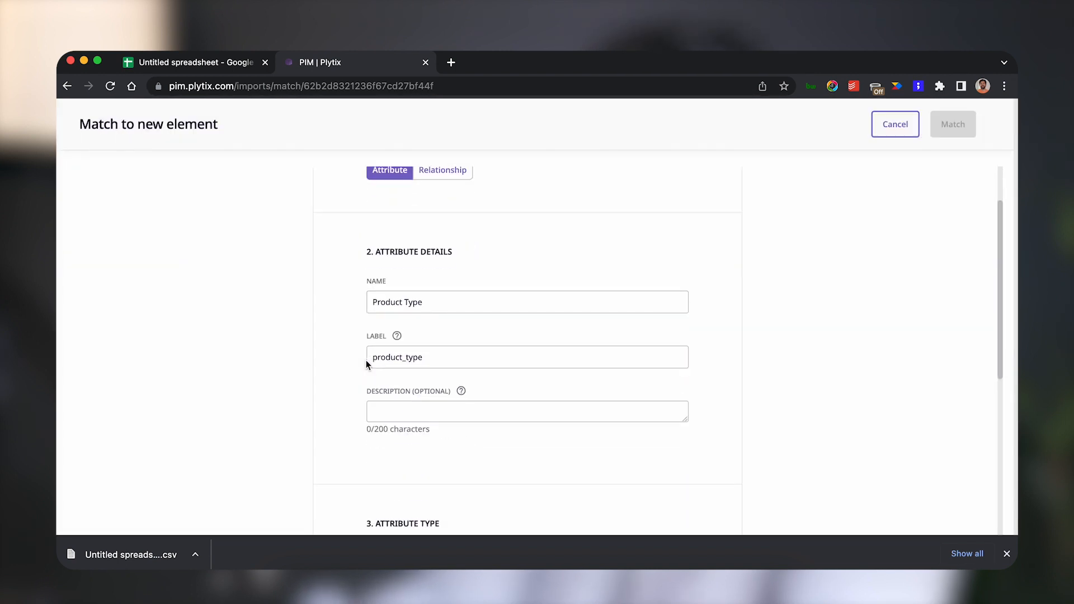
pyautogui.scroll(-2, 367, 364)
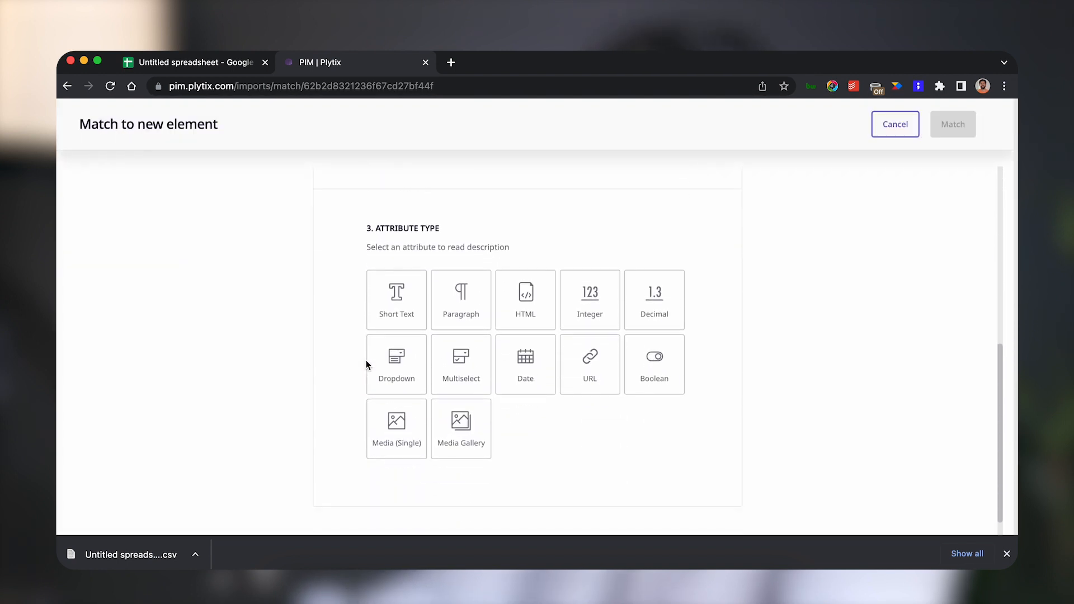
pyautogui.click(396, 362)
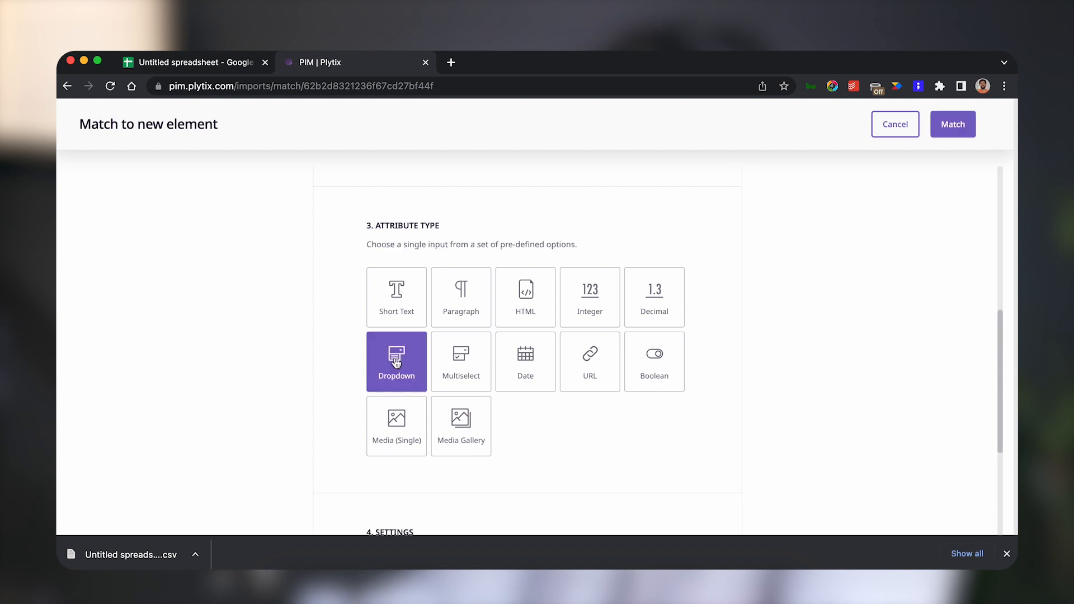
pyautogui.click(950, 129)
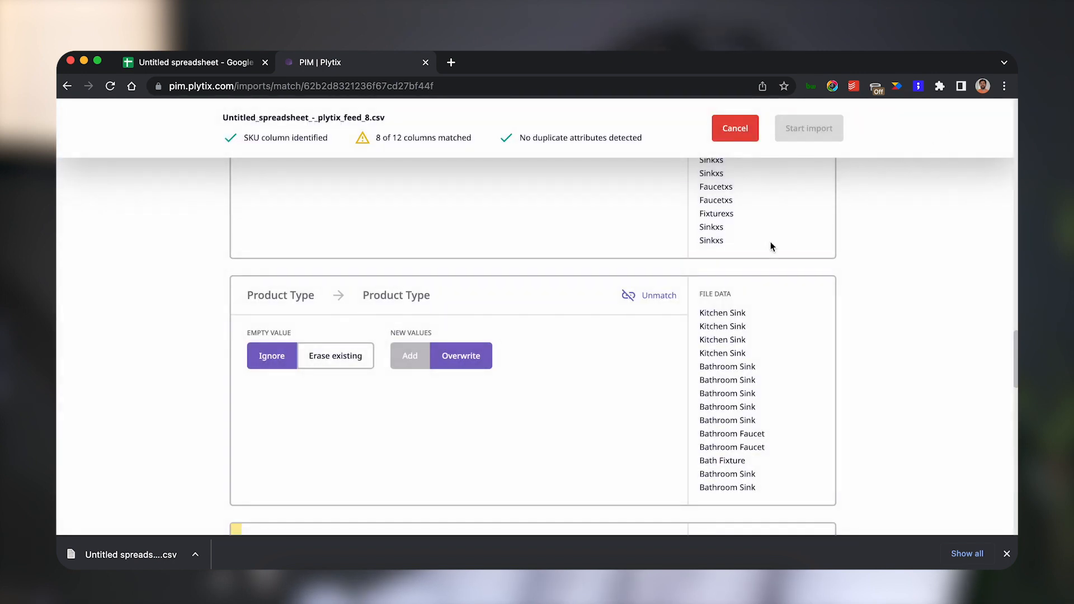
# Match the In Stock column to a new Boolean attribute.
pyautogui.scroll(-6, 686, 287)
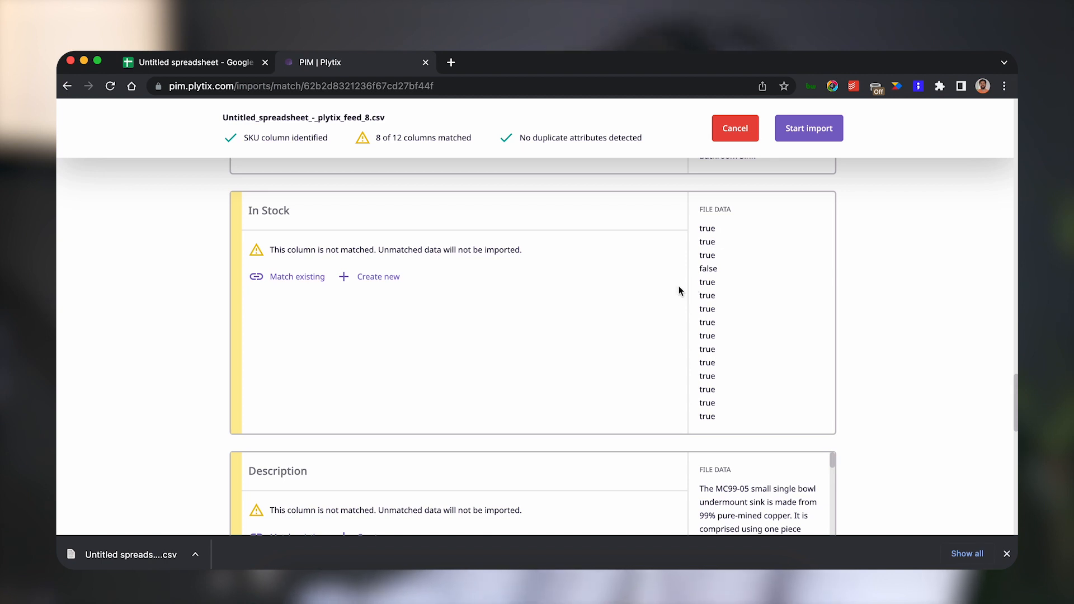
pyautogui.click(357, 278)
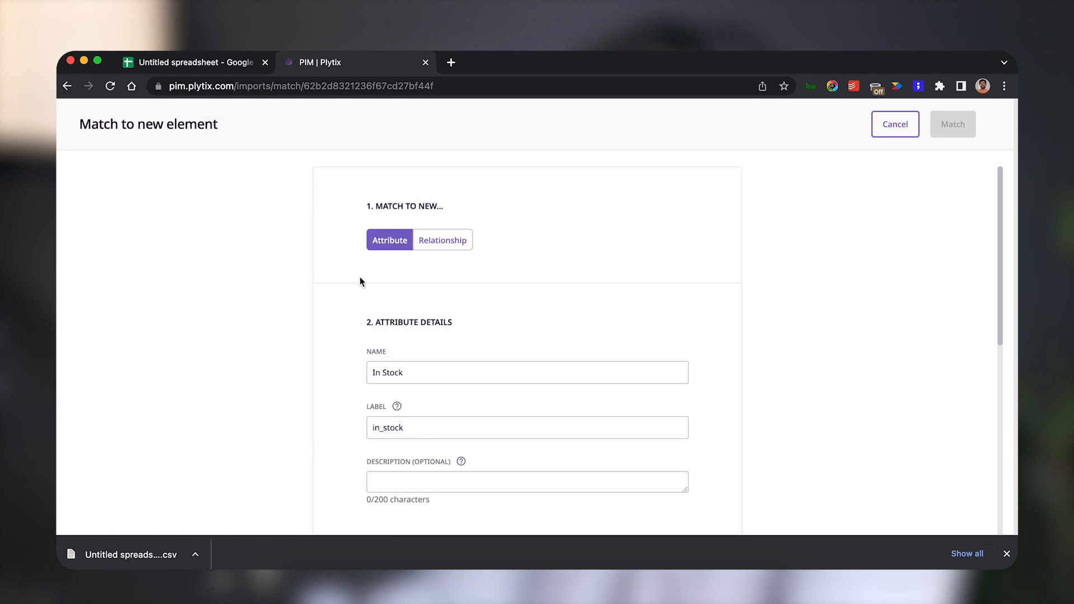
pyautogui.scroll(-7, 360, 282)
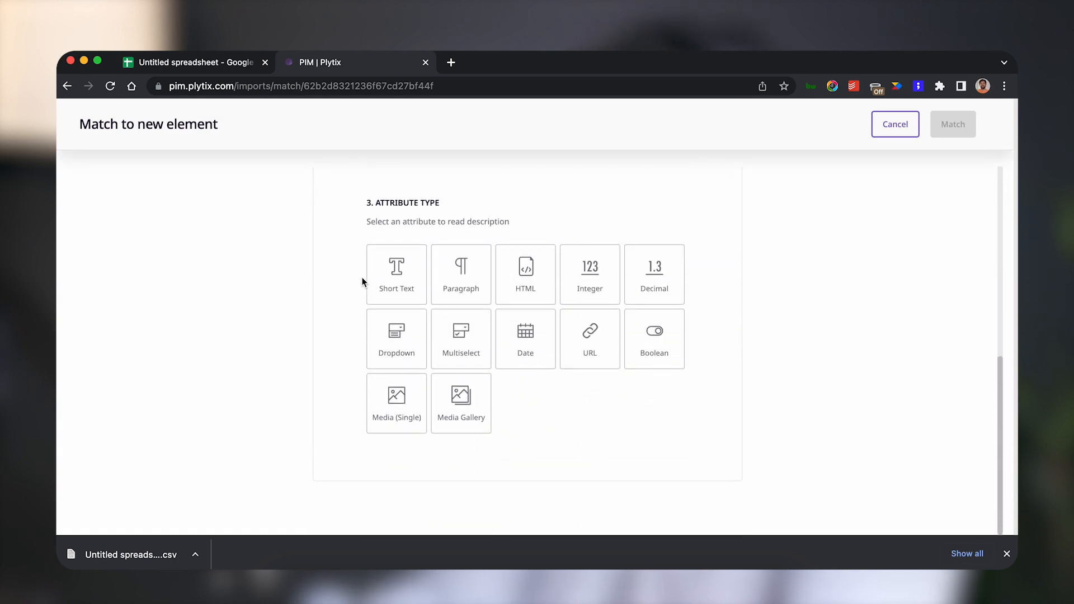
pyautogui.click(665, 347)
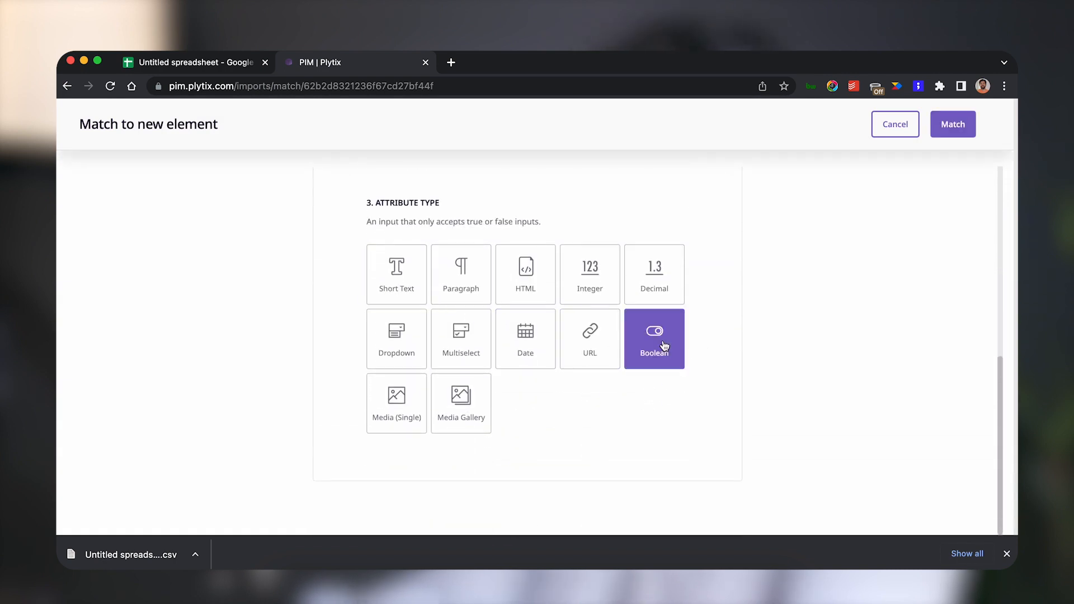
pyautogui.click(961, 129)
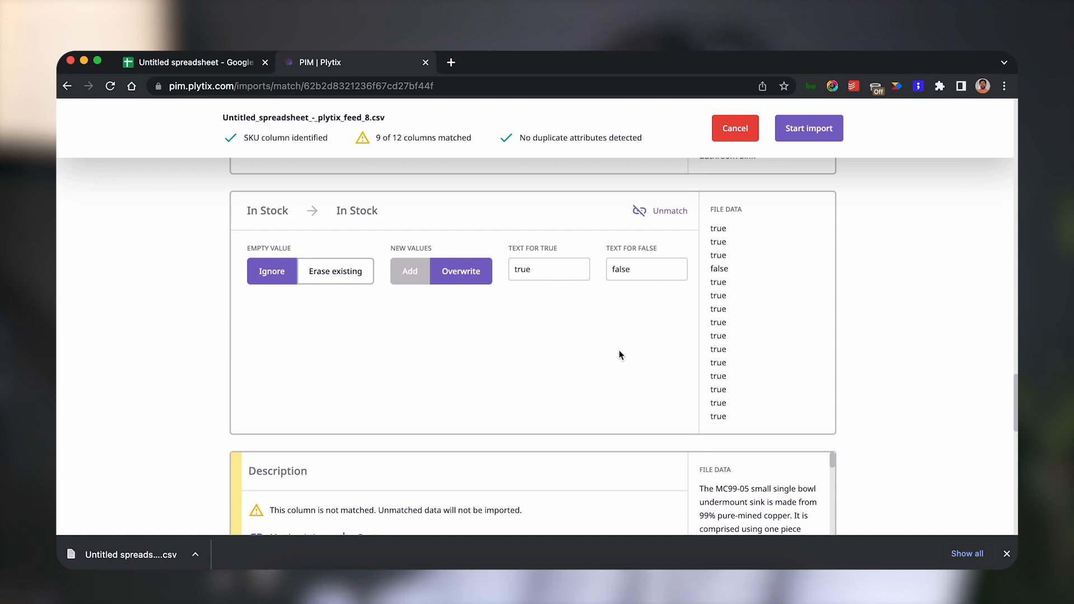
# Match the Description column to a new Paragraph attribute.
pyautogui.scroll(-4, 621, 355)
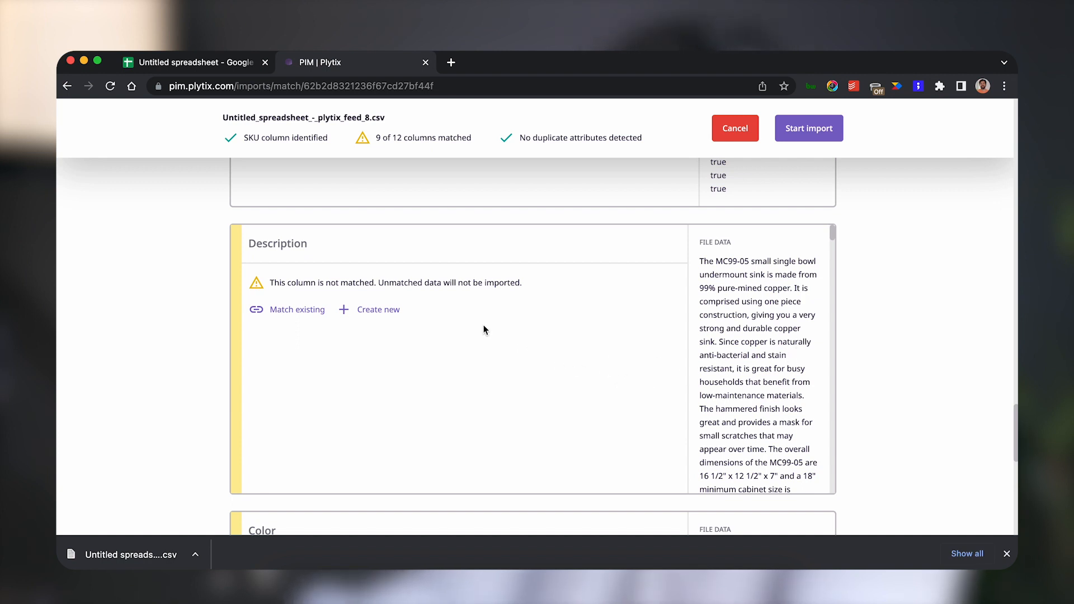
pyautogui.click(378, 310)
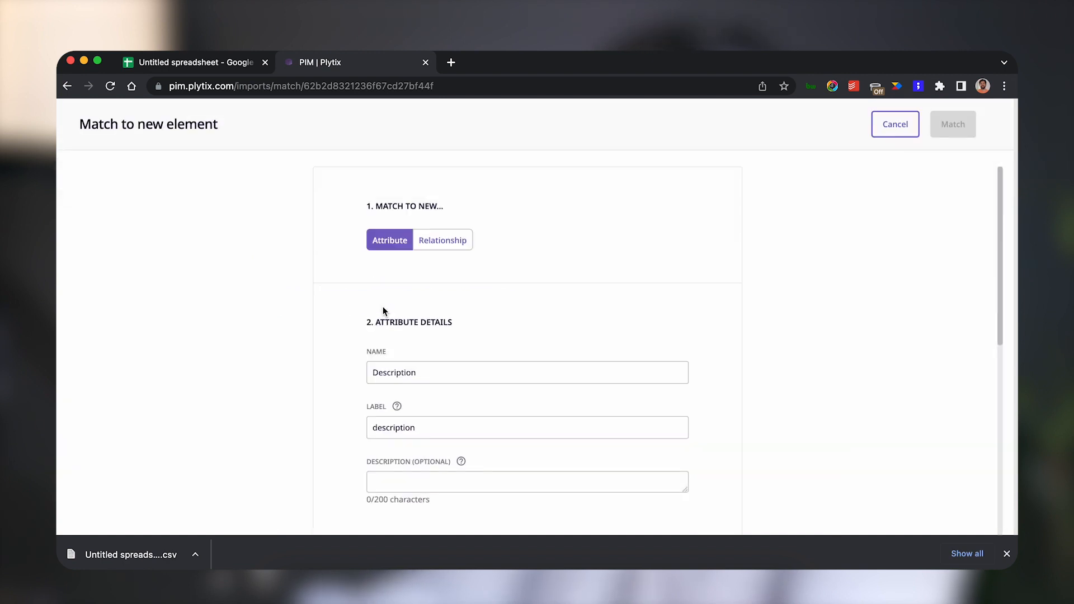
pyautogui.scroll(-8, 383, 308)
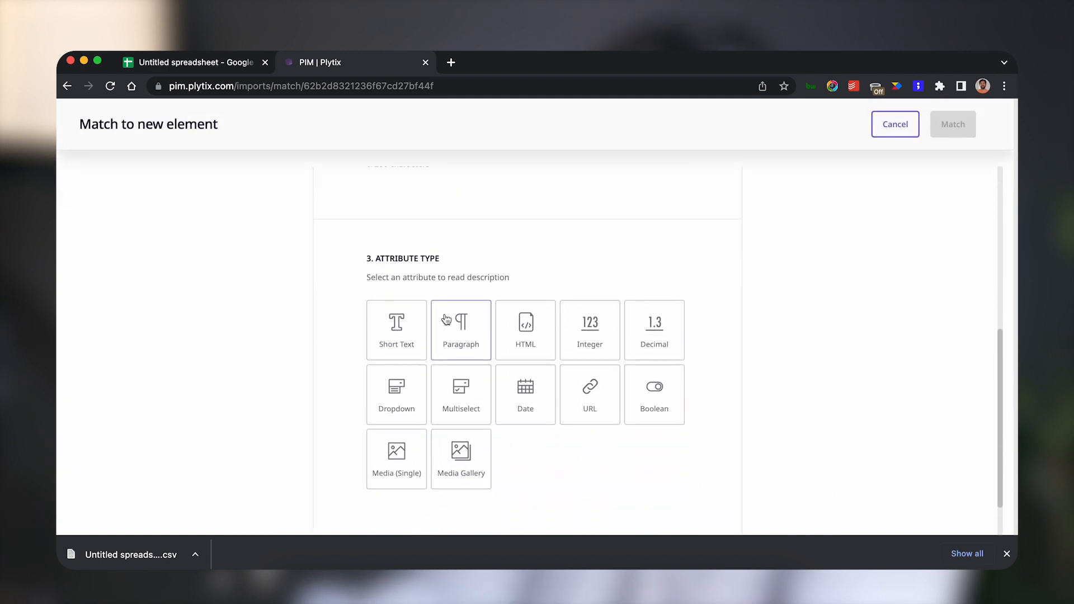
pyautogui.click(446, 319)
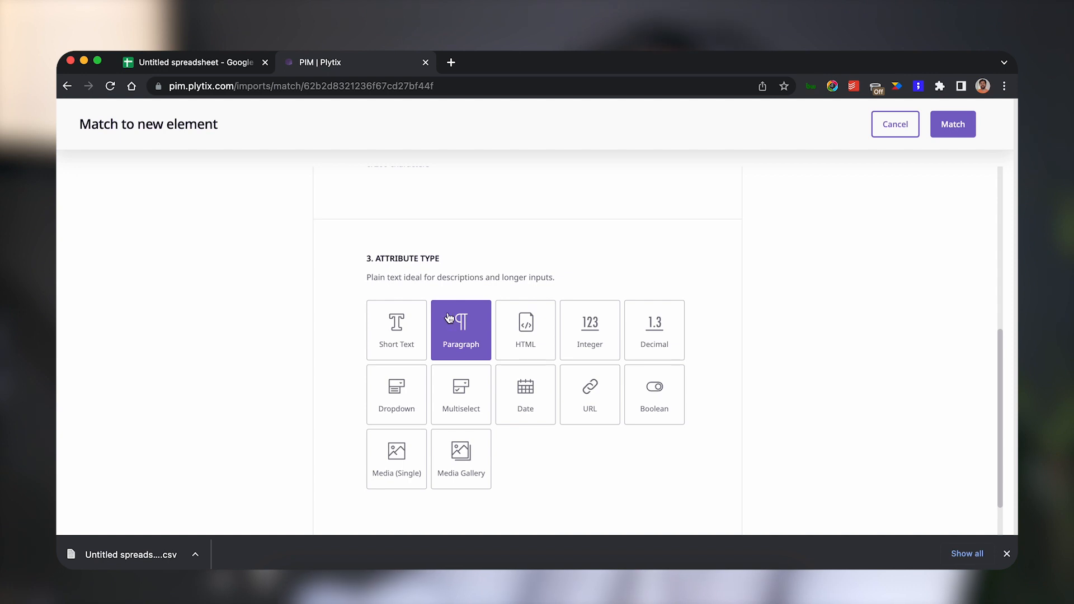
pyautogui.click(953, 126)
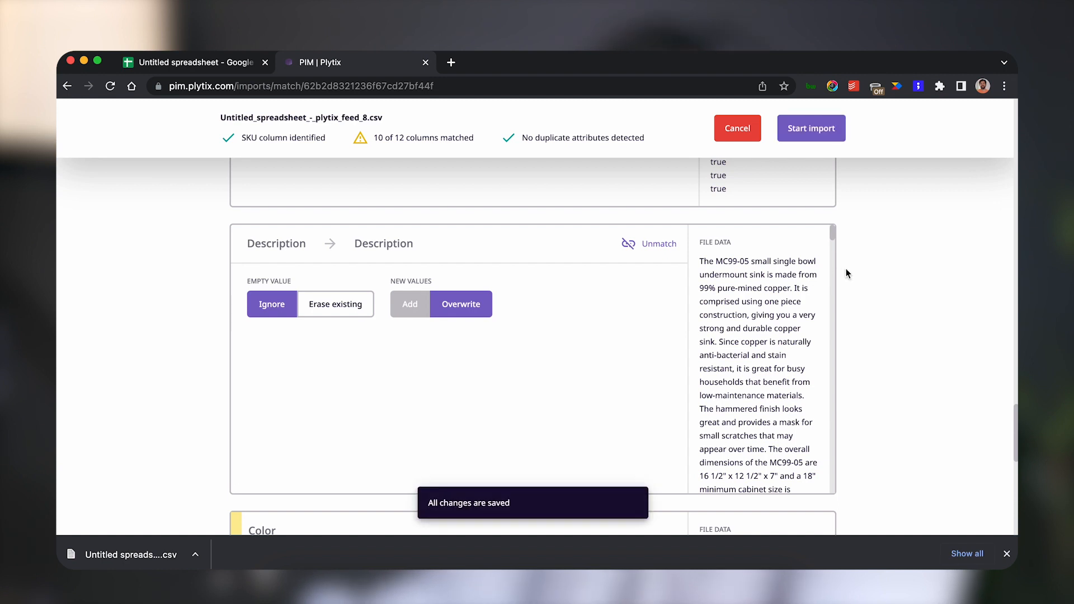
pyautogui.scroll(-2, 864, 276)
pyautogui.scroll(-3, 865, 276)
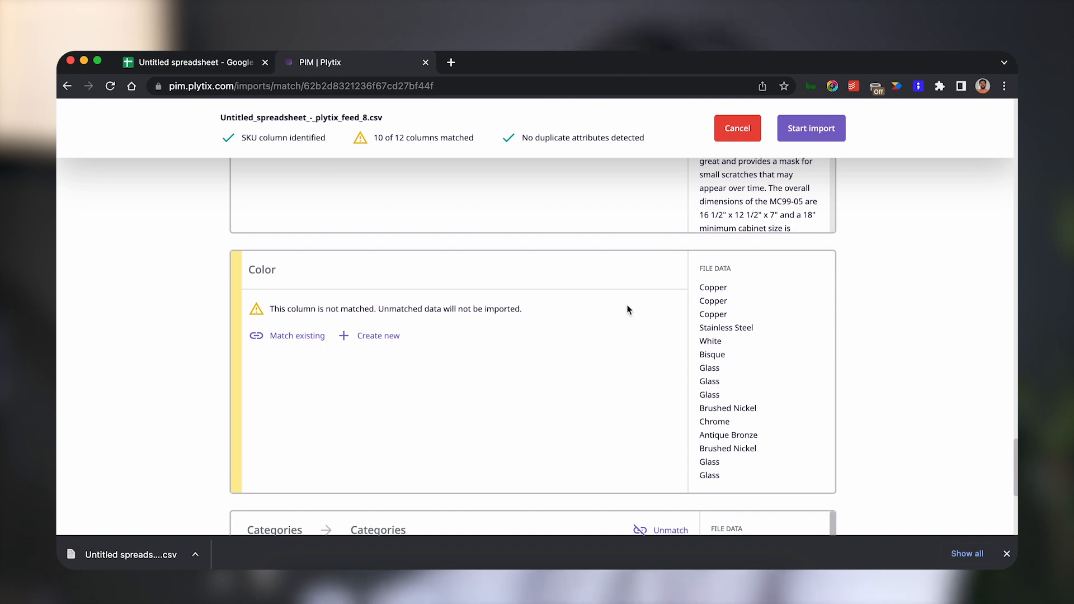
# Match the Color column to a new Dropdown attribute.
pyautogui.click(371, 338)
pyautogui.scroll(-8, 371, 335)
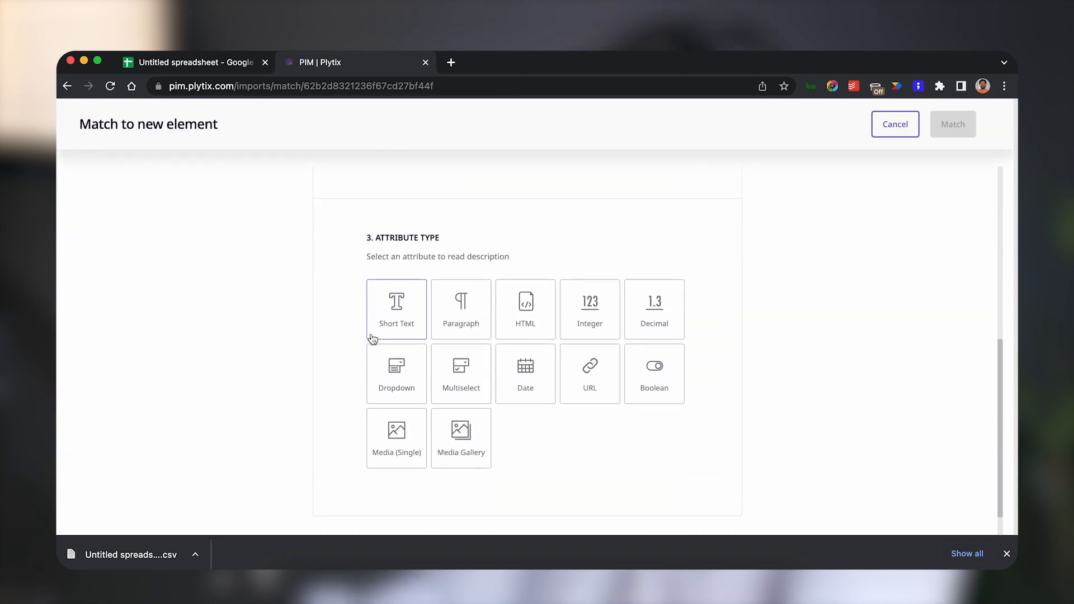
pyautogui.click(386, 374)
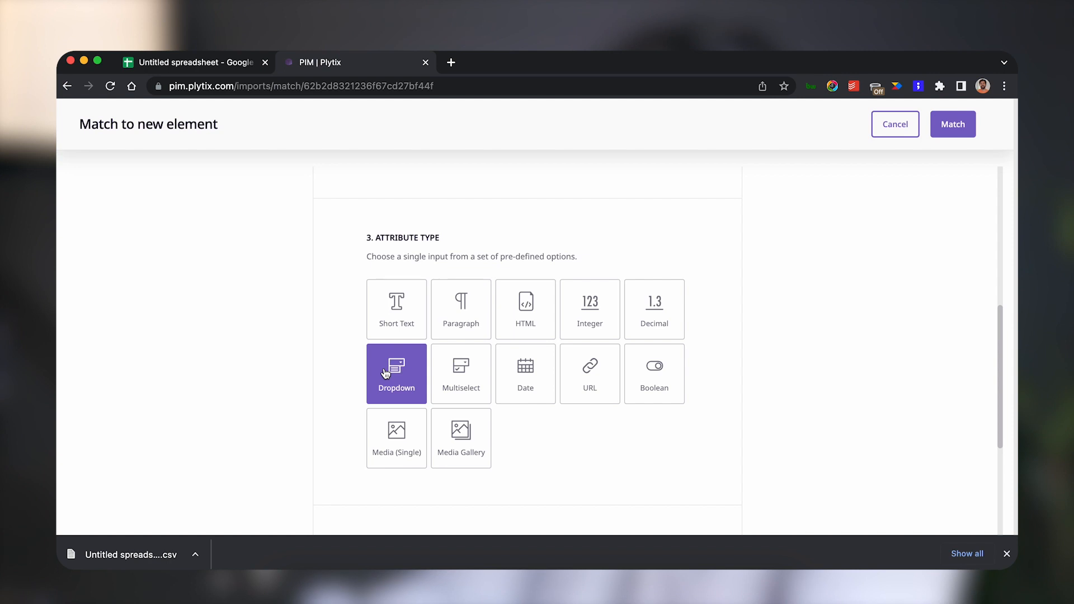
pyautogui.click(956, 127)
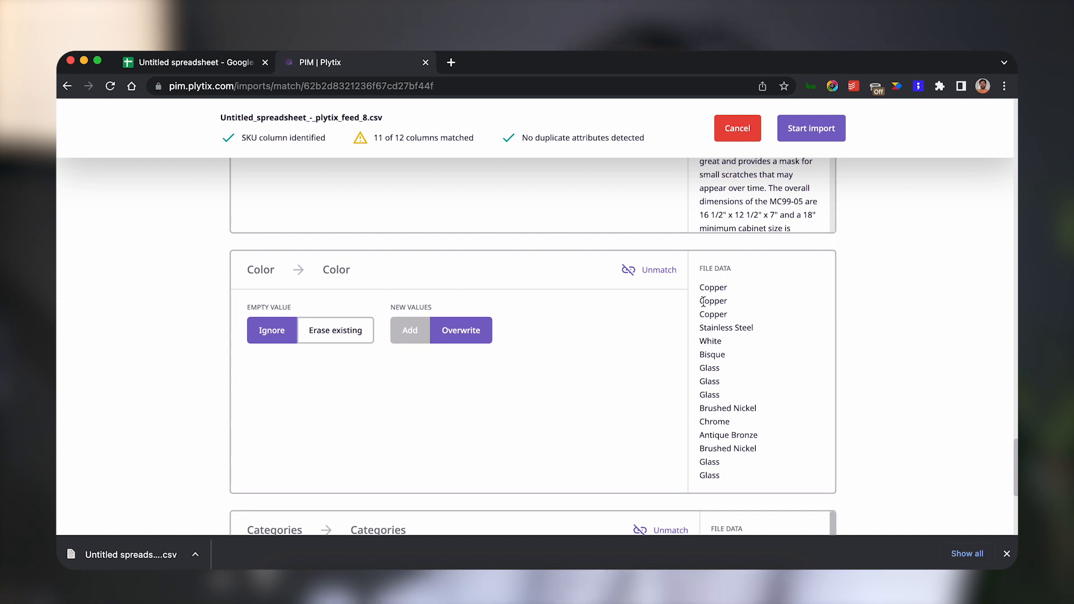
# Match the Drain Options column to a new Multiselect attribute.
pyautogui.scroll(-3, 703, 302)
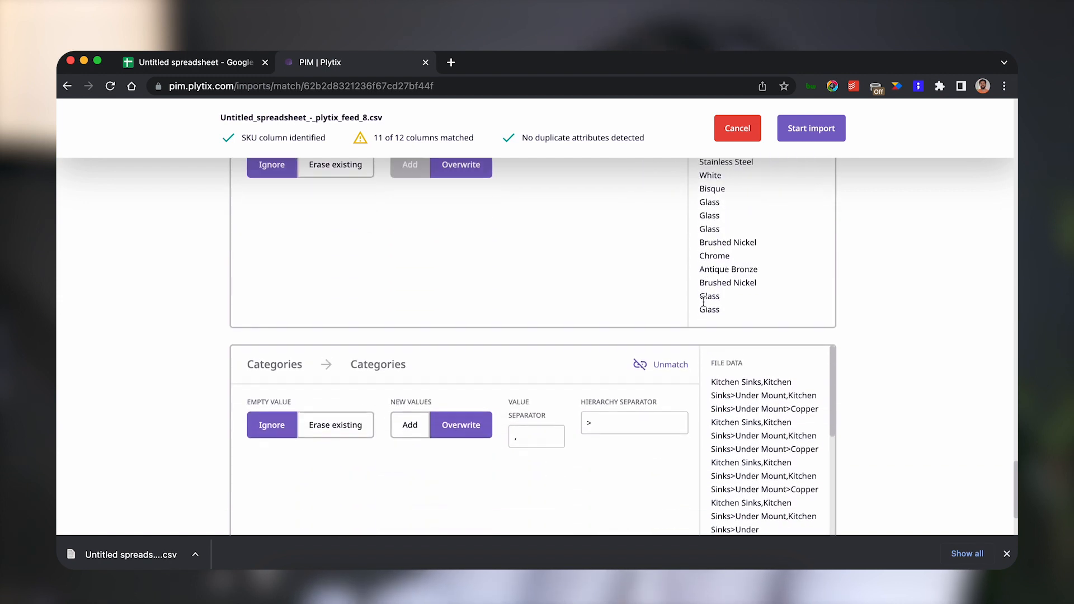
pyautogui.scroll(-2, 703, 302)
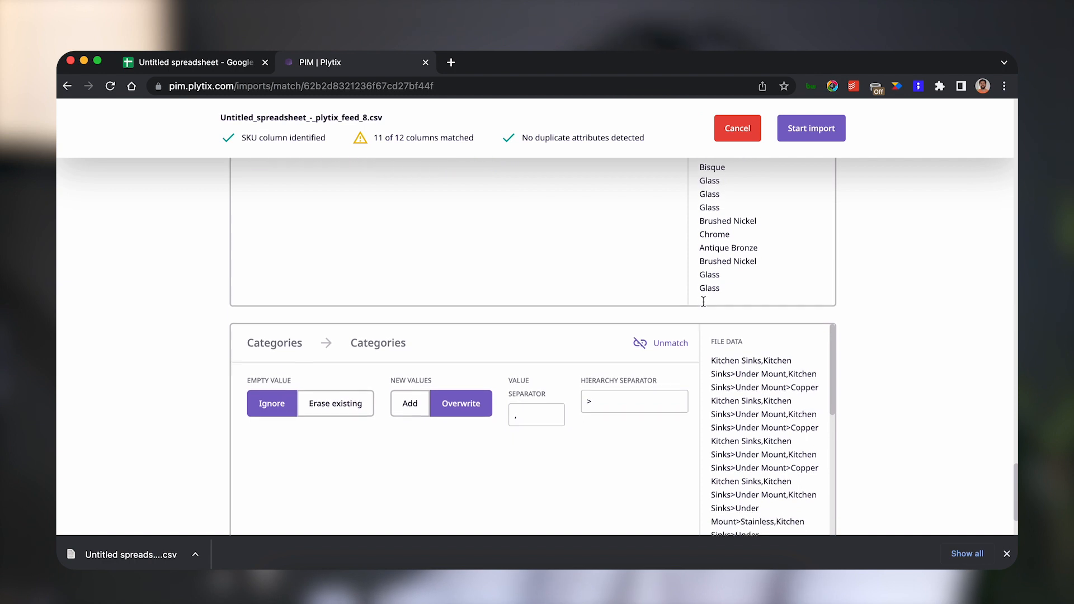
pyautogui.scroll(8, 703, 305)
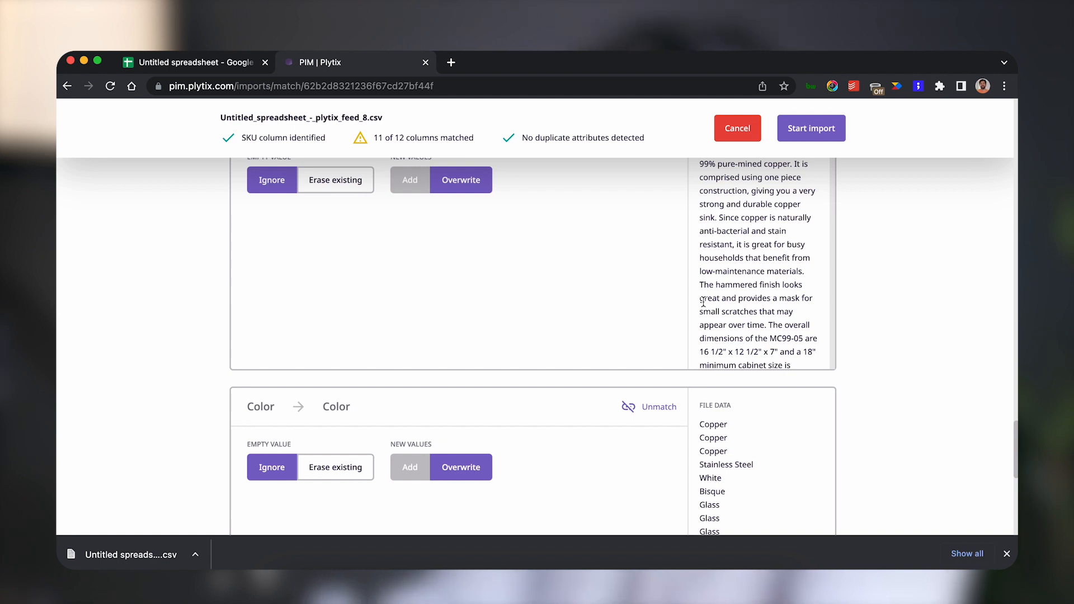
pyautogui.scroll(6, 703, 302)
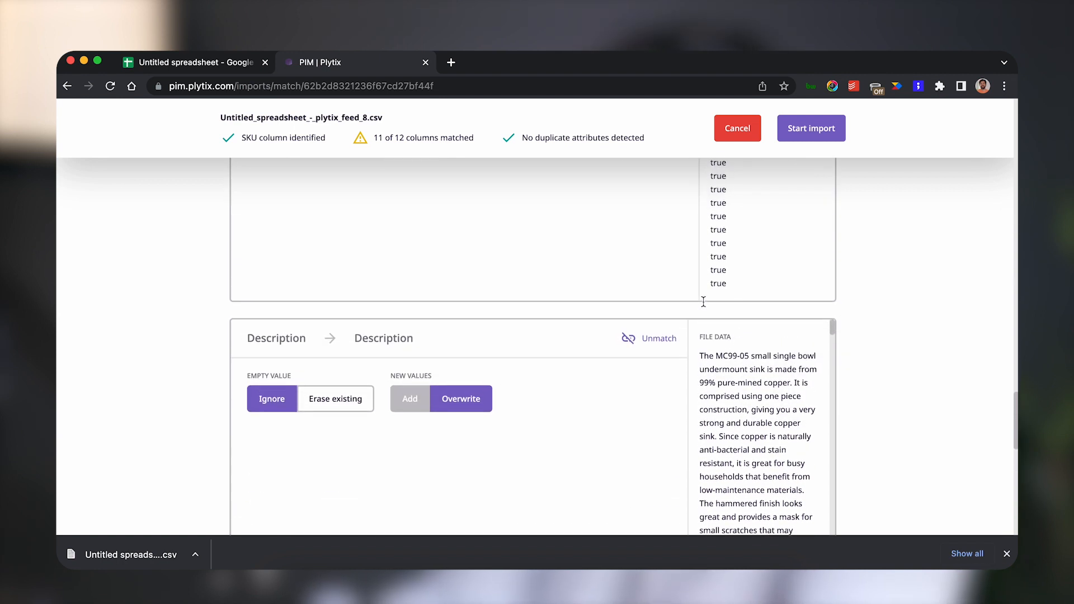
pyautogui.scroll(11, 703, 305)
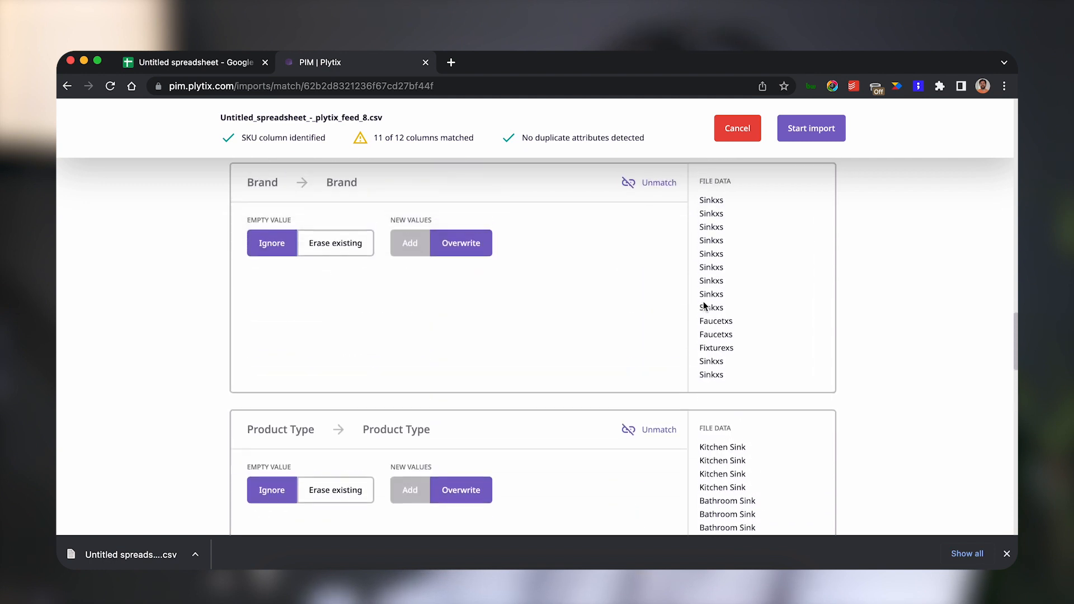
pyautogui.scroll(10, 703, 302)
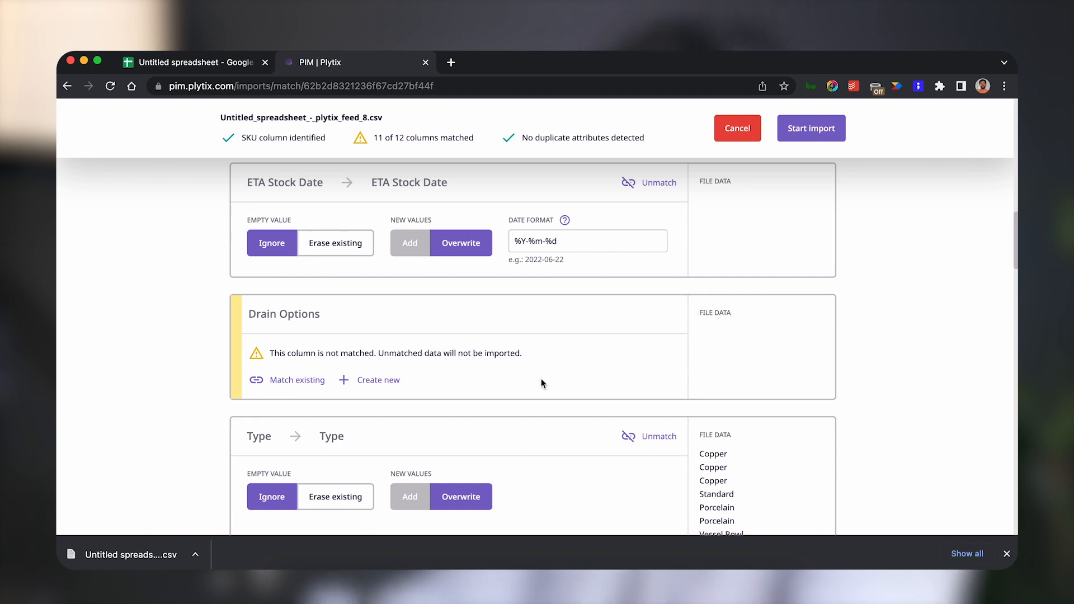
pyautogui.click(375, 384)
pyautogui.scroll(-10, 374, 383)
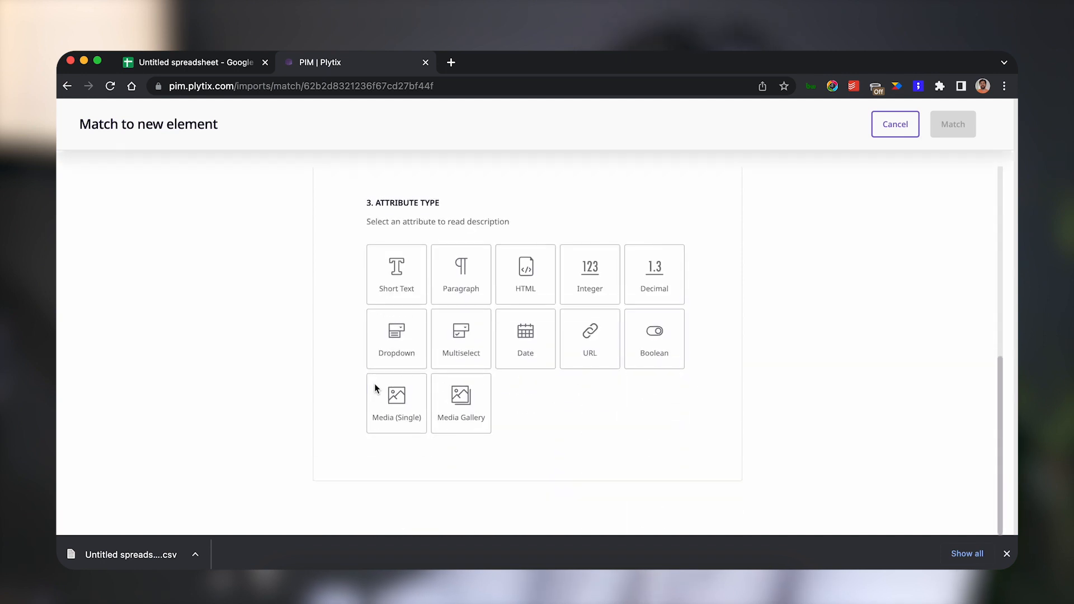
pyautogui.click(460, 345)
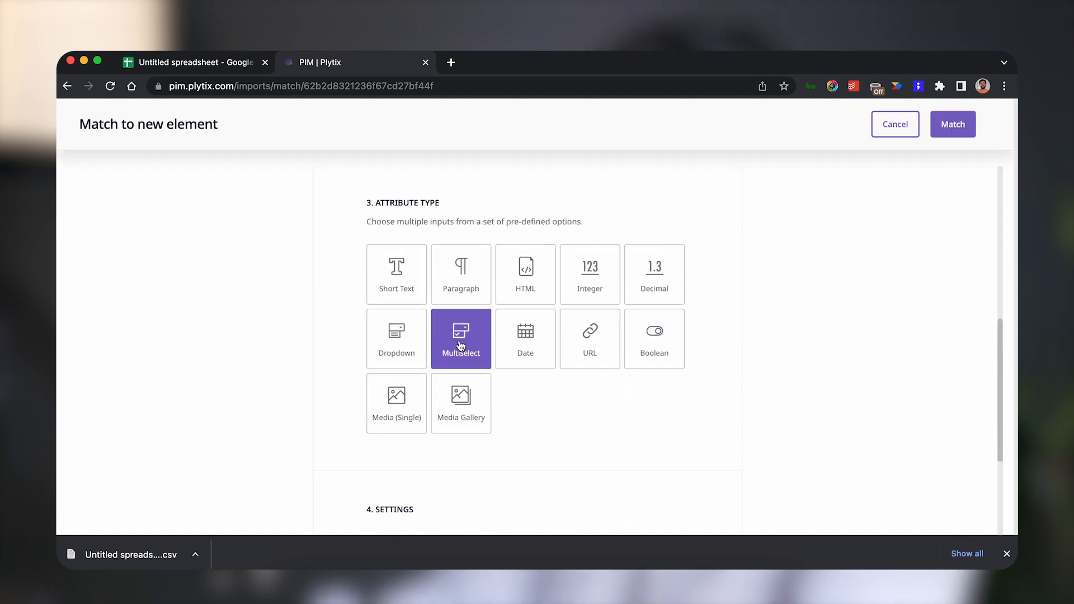
pyautogui.click(959, 128)
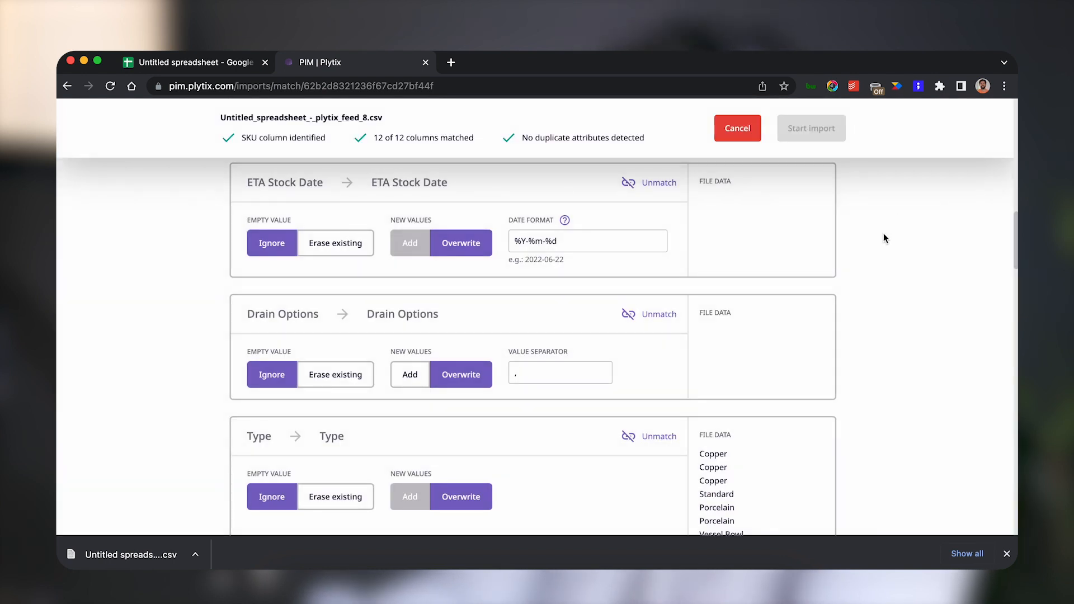
# Start the import of the CSV file.
pyautogui.scroll(5, 884, 233)
pyautogui.scroll(10, 882, 235)
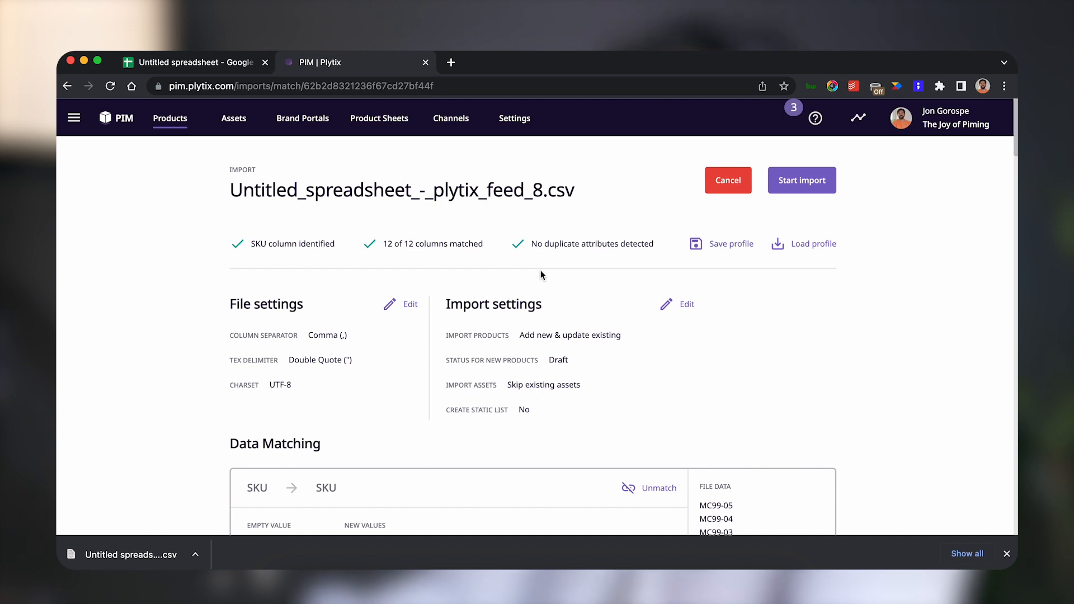
pyautogui.click(818, 182)
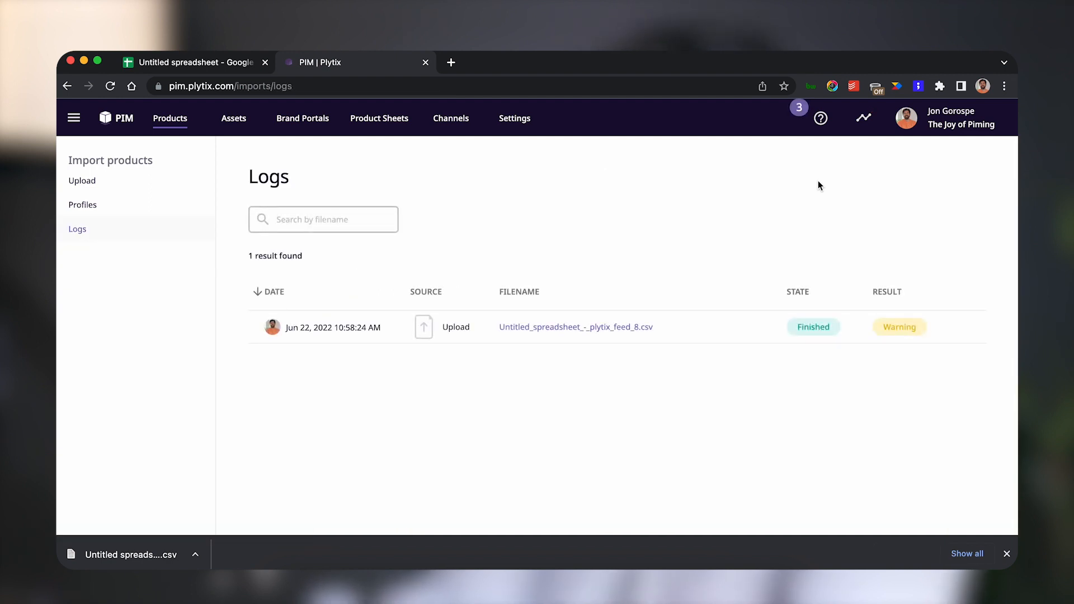
# Open the import log's details and filter the rows to the Warning state.
pyautogui.moveTo(898, 340)
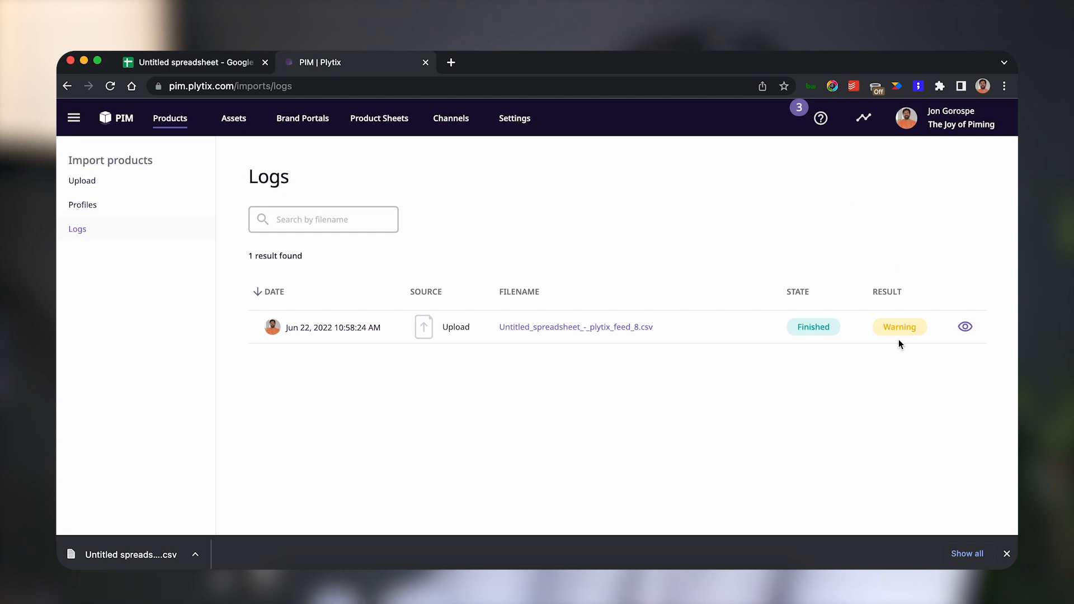
pyautogui.click(966, 328)
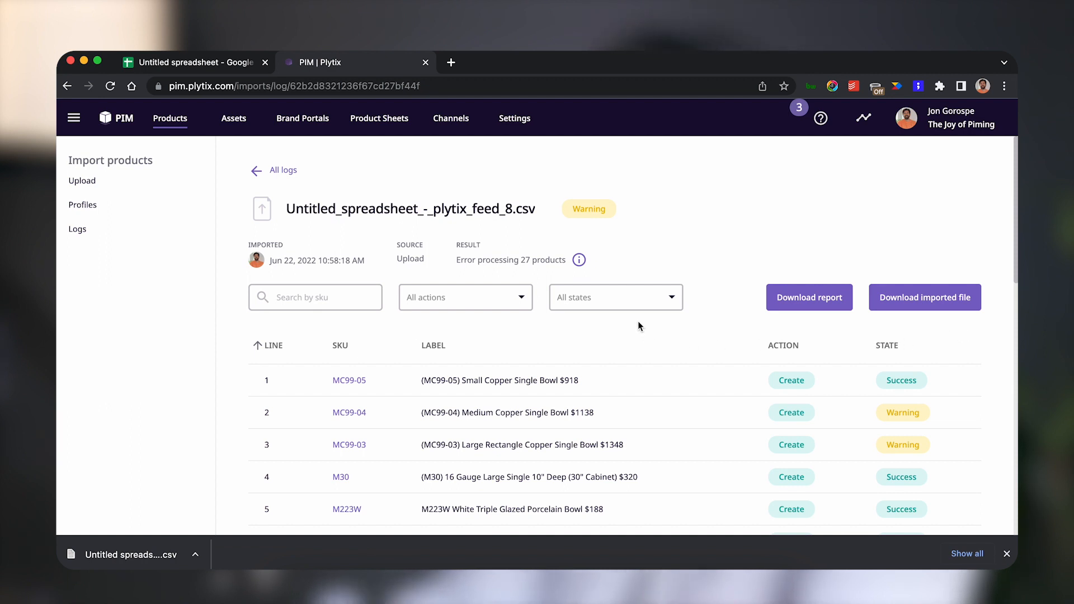
pyautogui.click(637, 306)
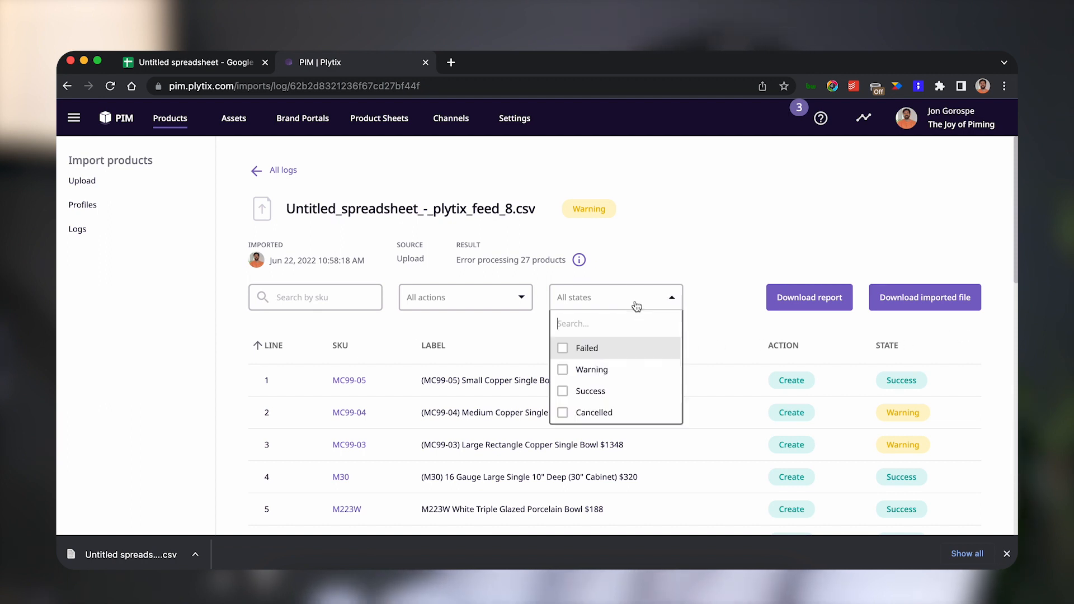
pyautogui.click(630, 371)
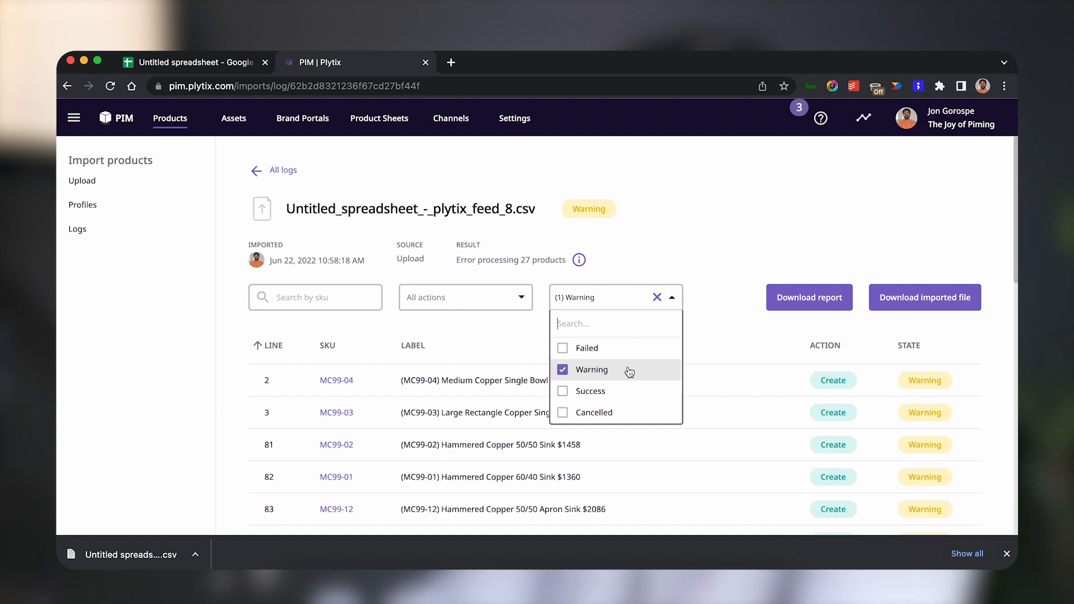
# Open the warning details for product MC99-04 and close them.
pyautogui.click(712, 258)
pyautogui.scroll(-5, 714, 272)
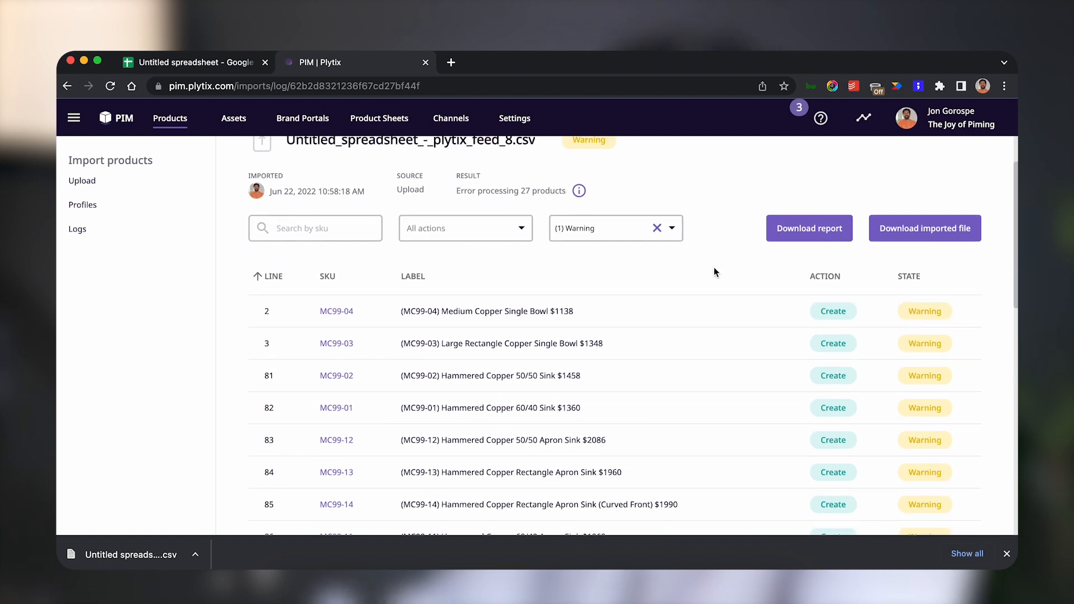
pyautogui.scroll(-9, 714, 269)
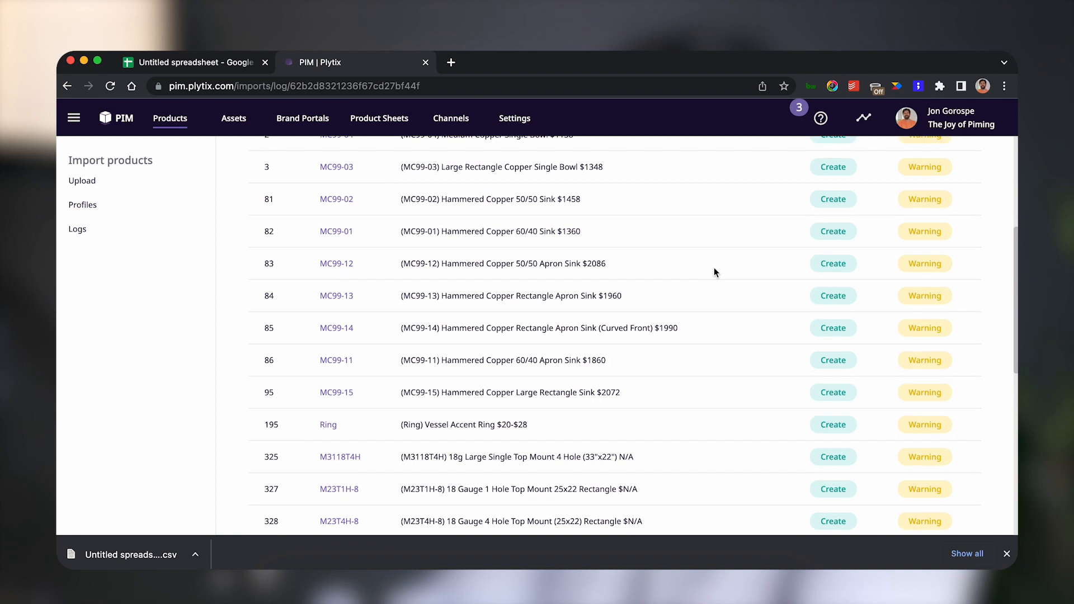
pyautogui.scroll(10, 714, 269)
pyautogui.scroll(3, 714, 272)
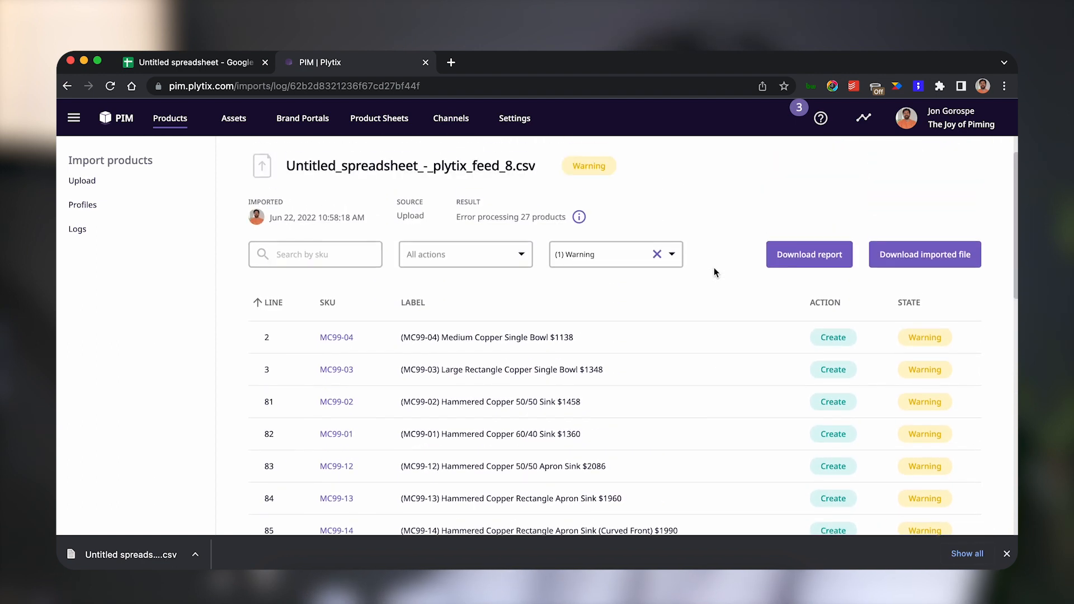
pyautogui.click(322, 339)
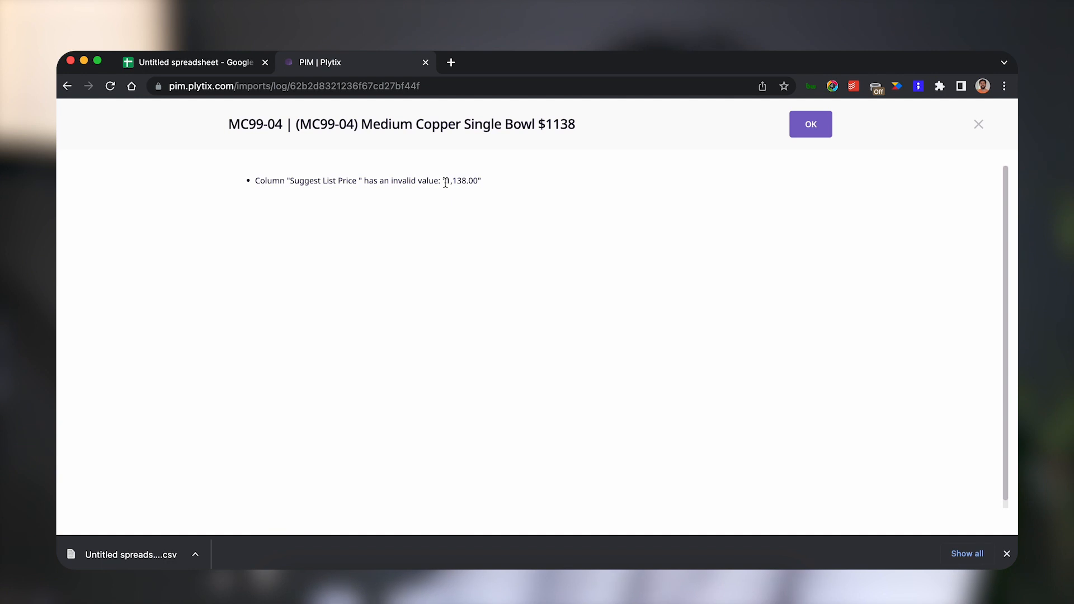
pyautogui.moveTo(447, 182); pyautogui.dragTo(459, 181)
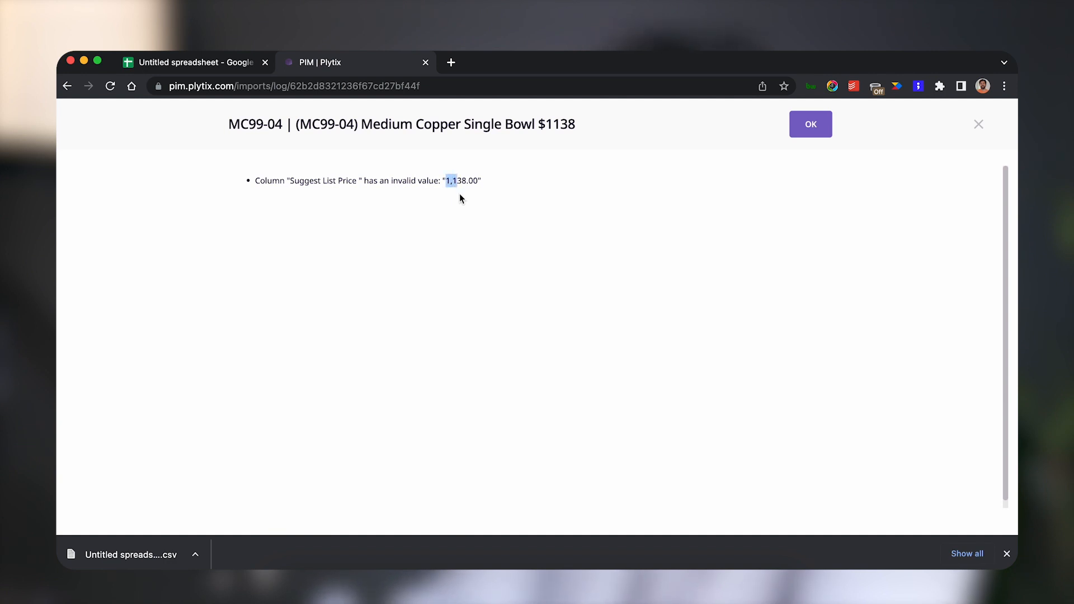
pyautogui.click(822, 131)
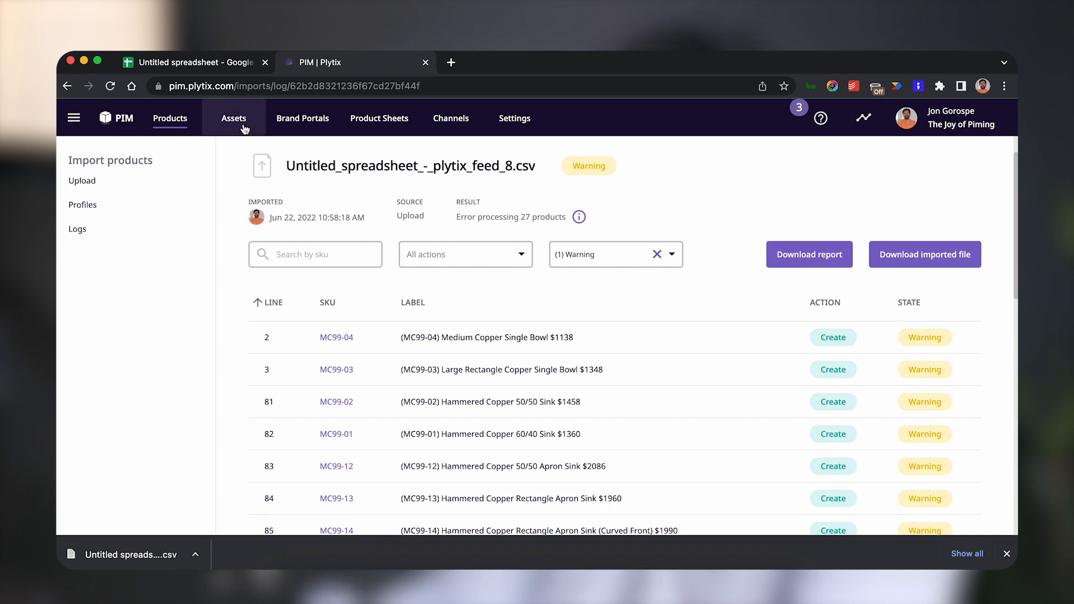
# Browse the imported products list, scrolling through its rows and columns.
pyautogui.click(125, 120)
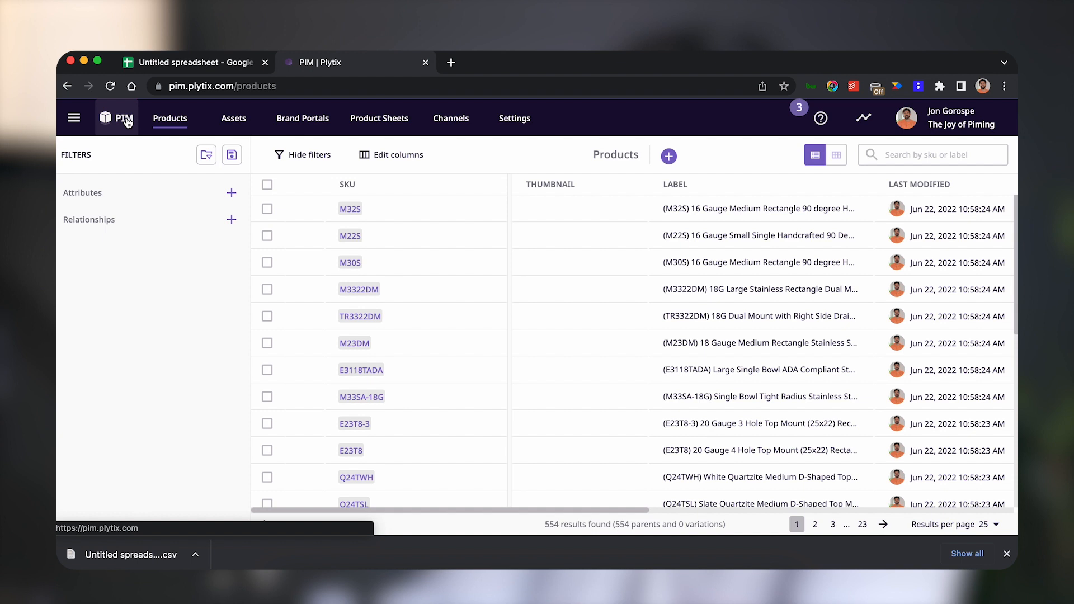
pyautogui.scroll(-6, 458, 295)
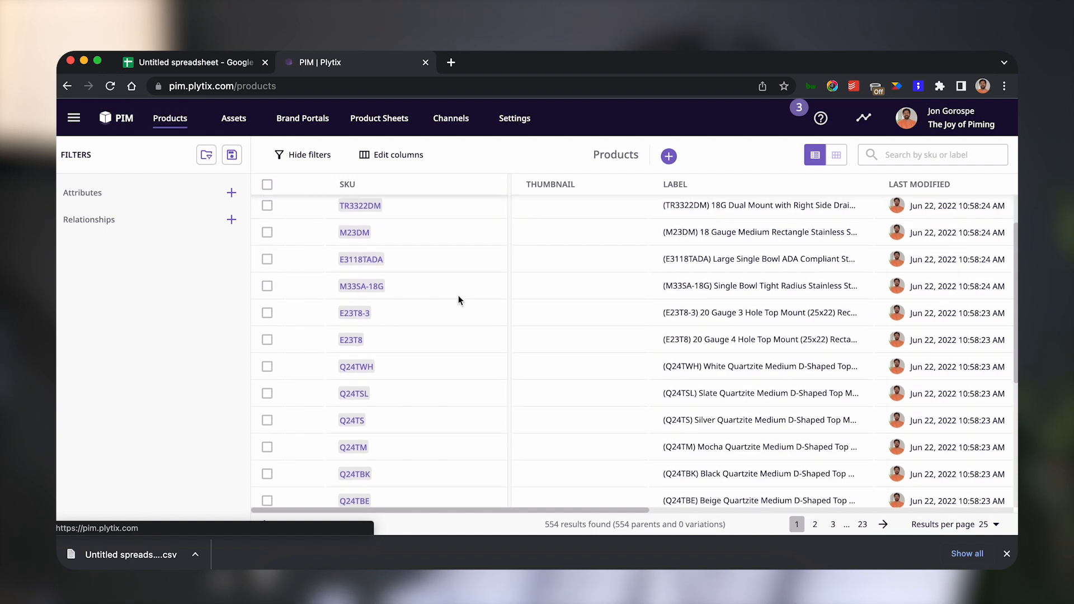
pyautogui.scroll(5, 457, 297)
pyautogui.scroll(1, 457, 297)
pyautogui.hscroll(5, 458, 296)
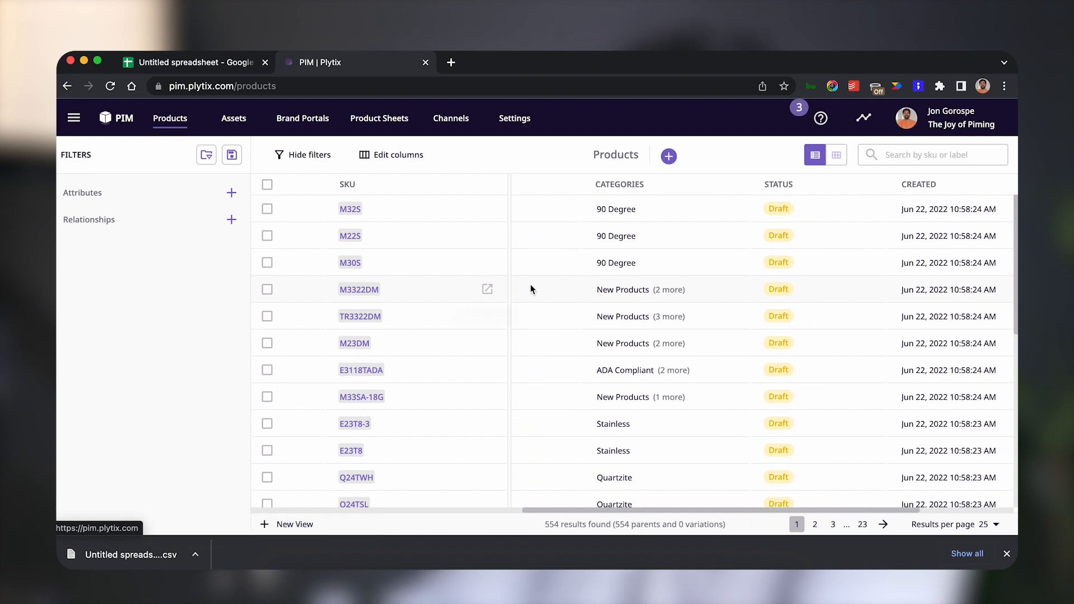
pyautogui.hscroll(3, 530, 284)
pyautogui.hscroll(-6, 532, 285)
pyautogui.hscroll(-4, 532, 287)
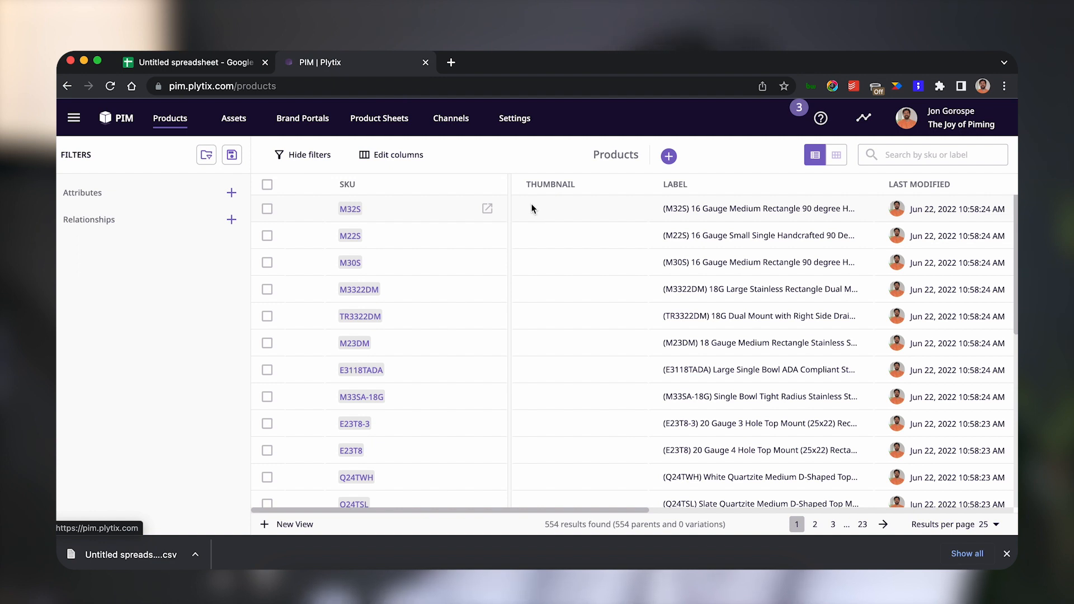
# Upload the images from the Desktop's Product Picutures folder as assets.
pyautogui.click(229, 124)
pyautogui.click(230, 156)
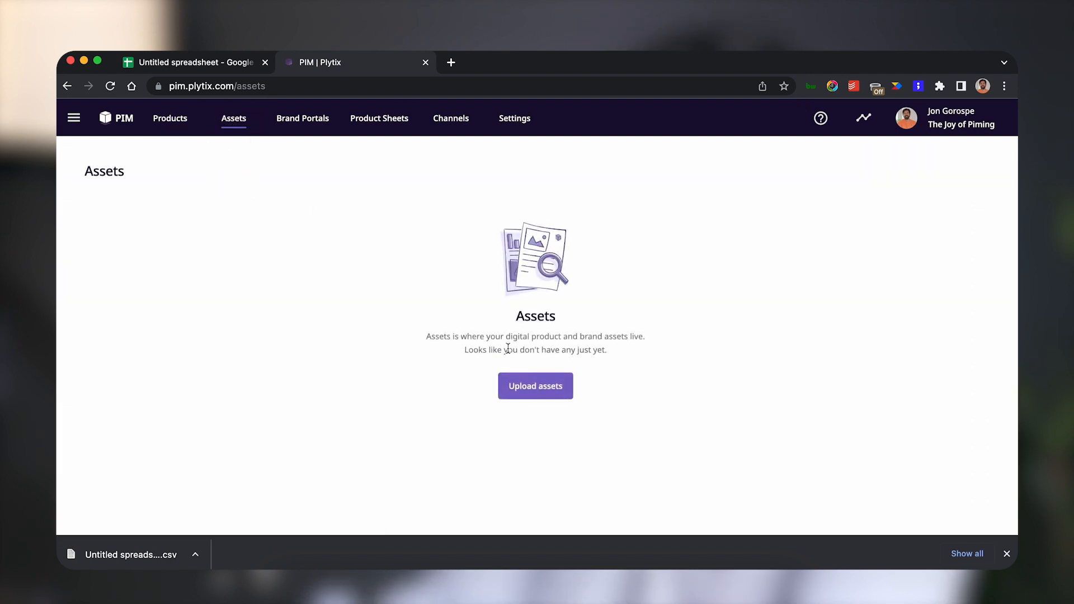
pyautogui.click(533, 385)
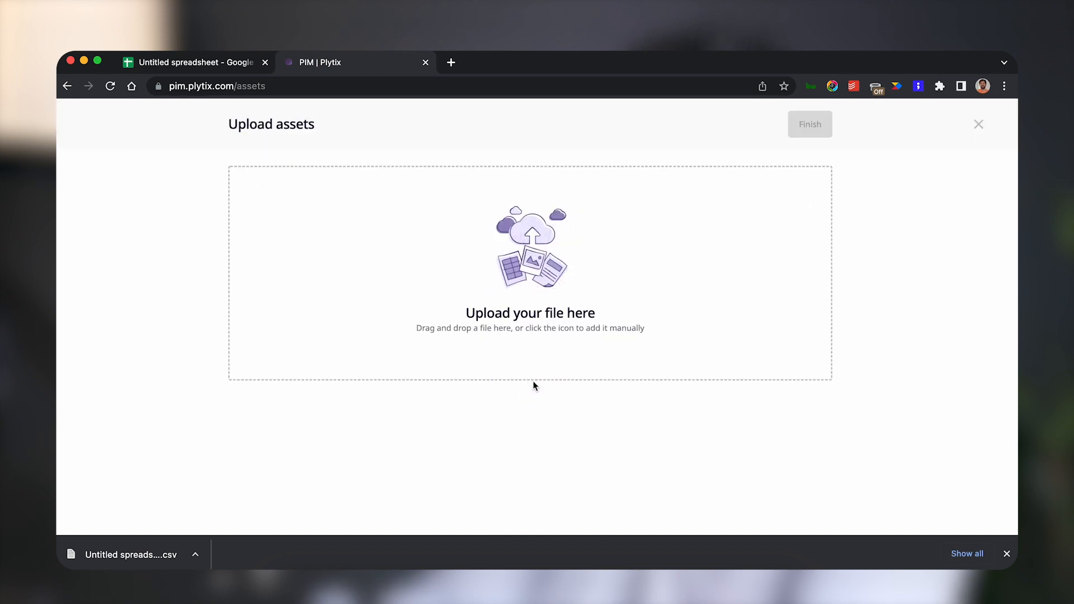
pyautogui.click(296, 579)
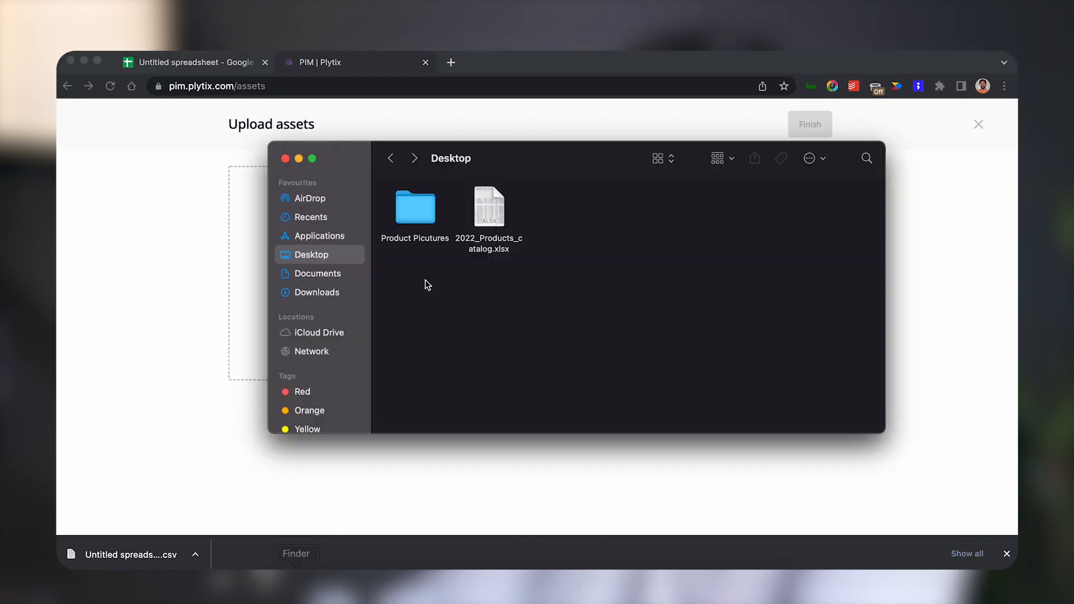
pyautogui.moveTo(536, 152); pyautogui.dragTo(730, 170)
pyautogui.moveTo(622, 231); pyautogui.dragTo(374, 246)
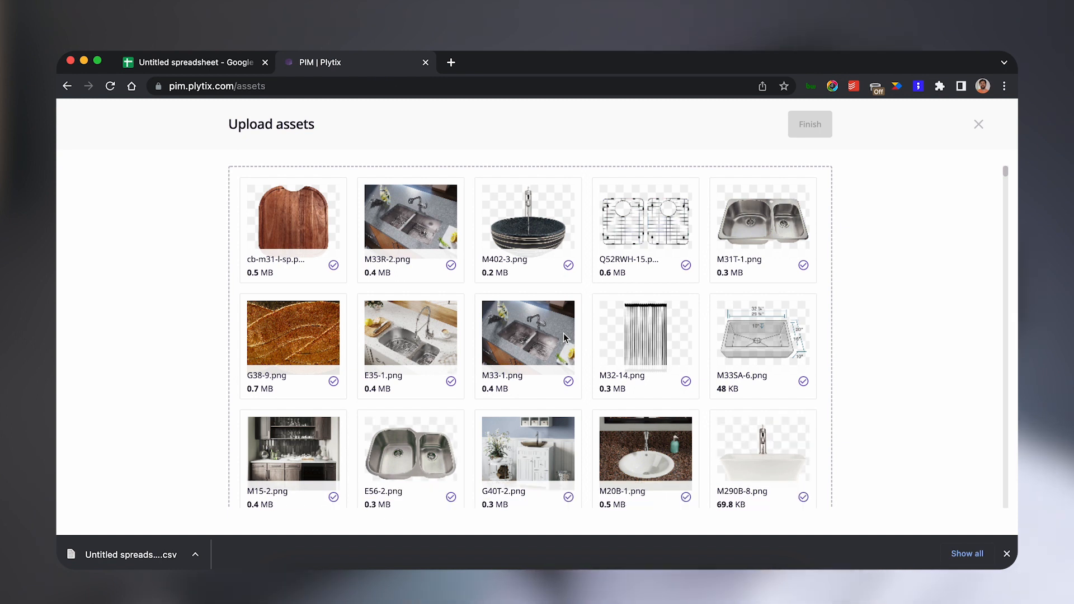
# Select all assets on the page and export them as CSV with the Url and File name attributes.
pyautogui.scroll(-5, 563, 333)
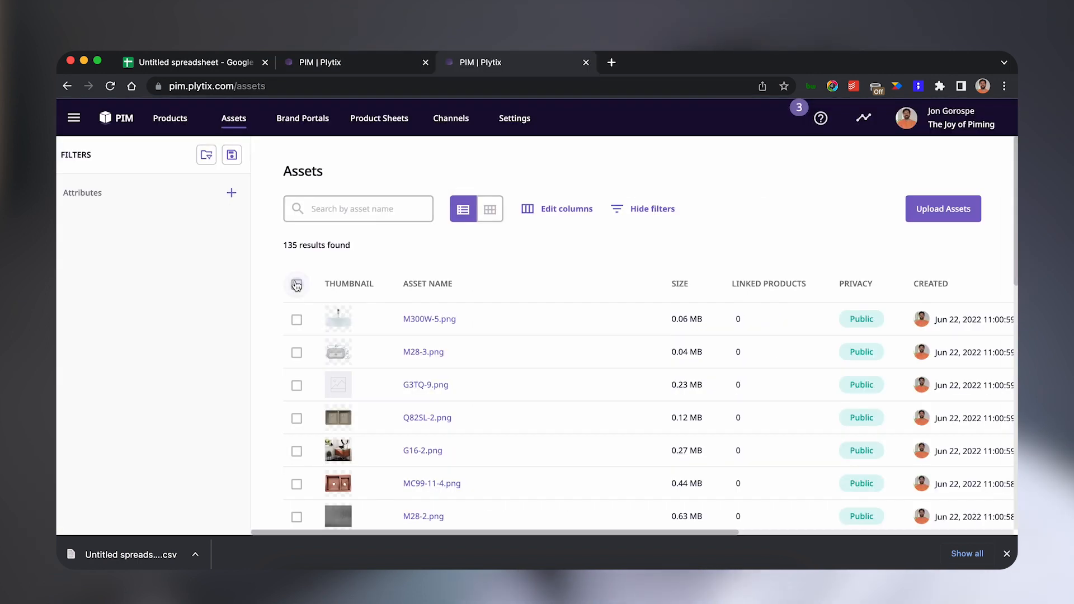
pyautogui.click(297, 285)
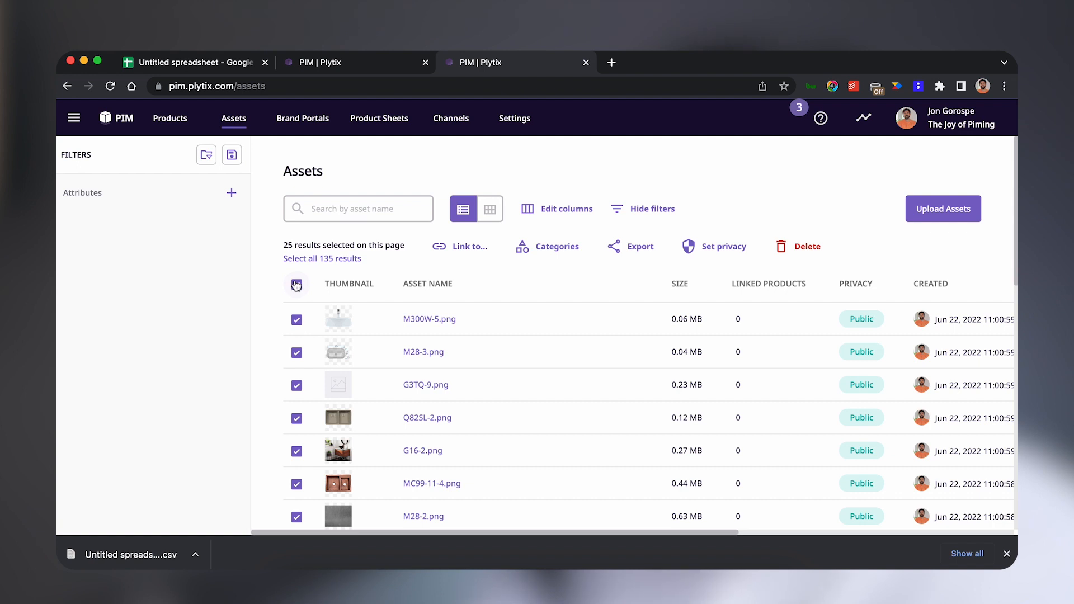
pyautogui.click(637, 255)
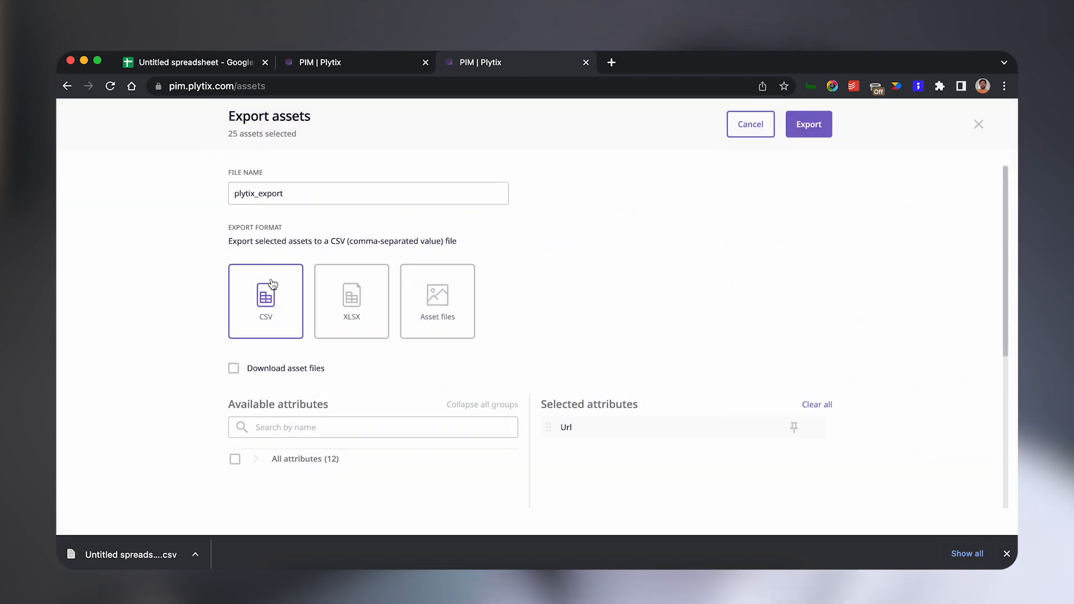
pyautogui.scroll(-5, 271, 287)
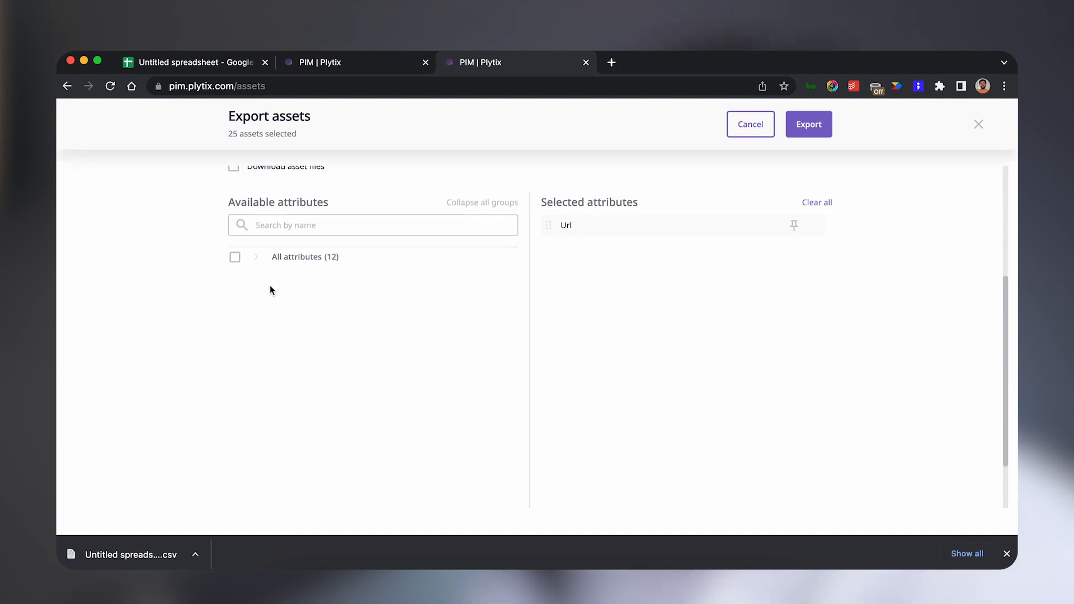
pyautogui.click(256, 208)
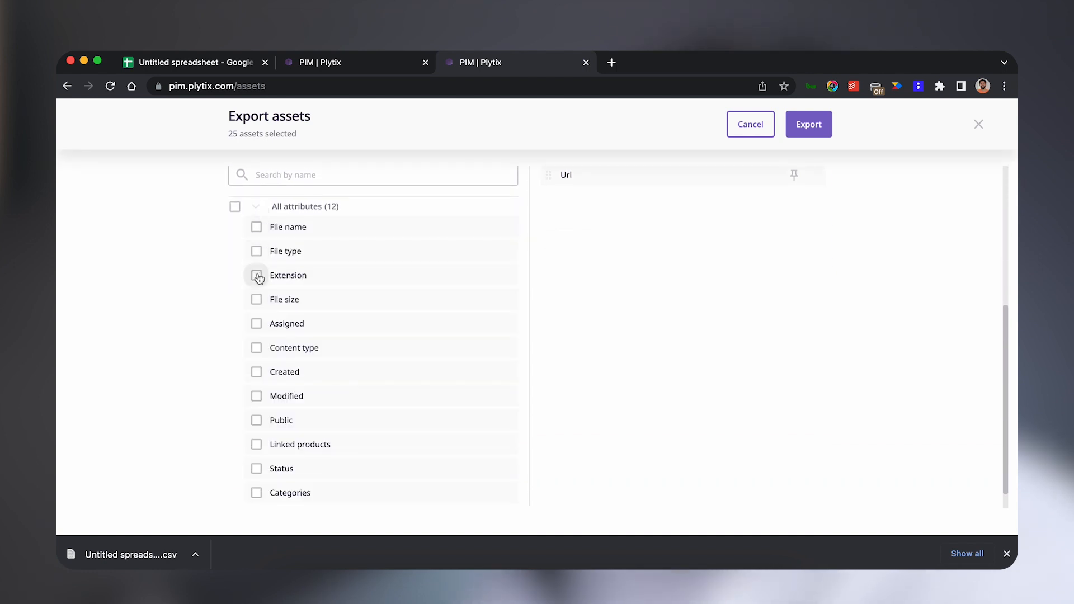
pyautogui.click(257, 228)
pyautogui.scroll(5, 306, 229)
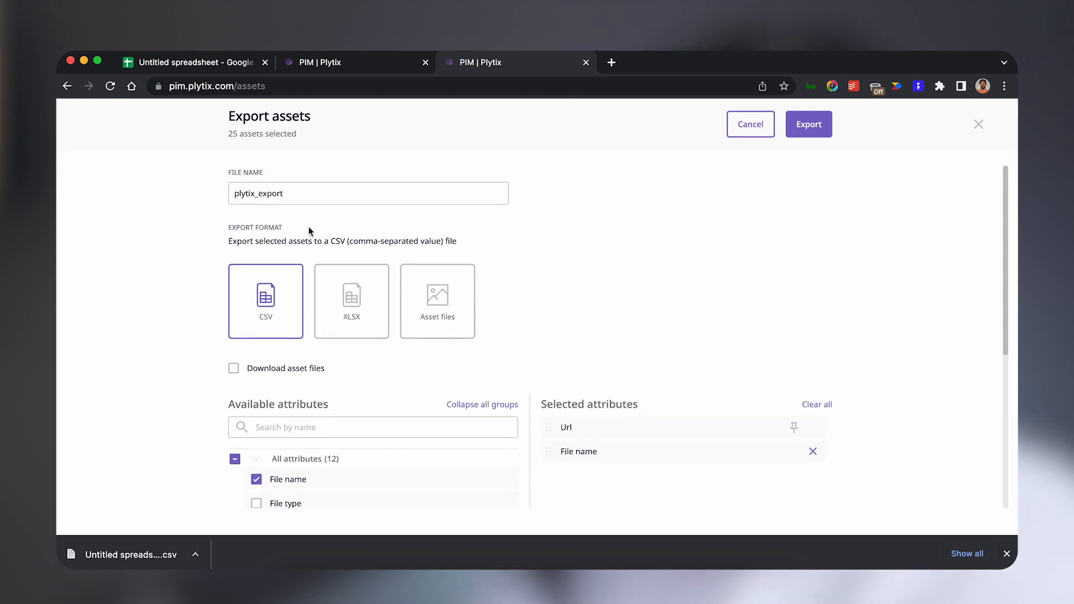
pyautogui.click(809, 124)
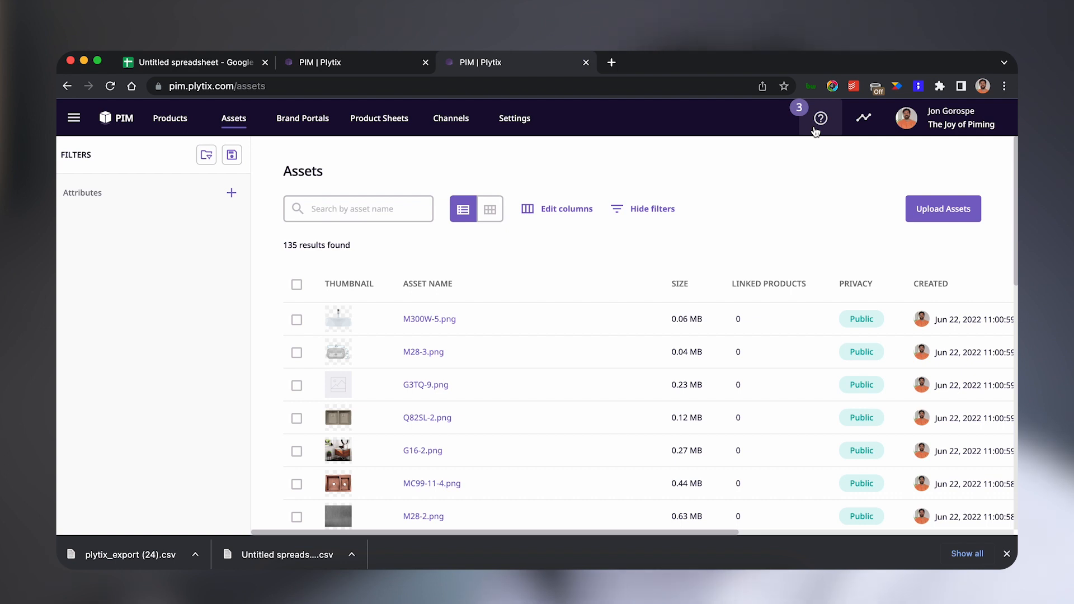
# Switch to Google Sheets, add a new sheet, and import plytix_export (24).csv replacing the current sheet without converting text to numbers.
pyautogui.click(210, 64)
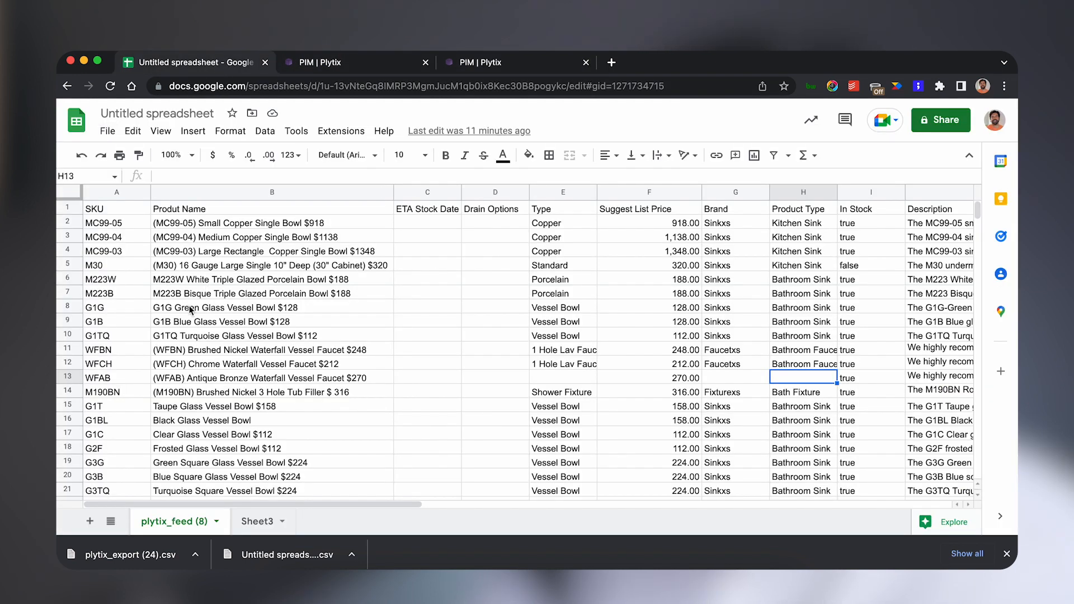
pyautogui.click(90, 521)
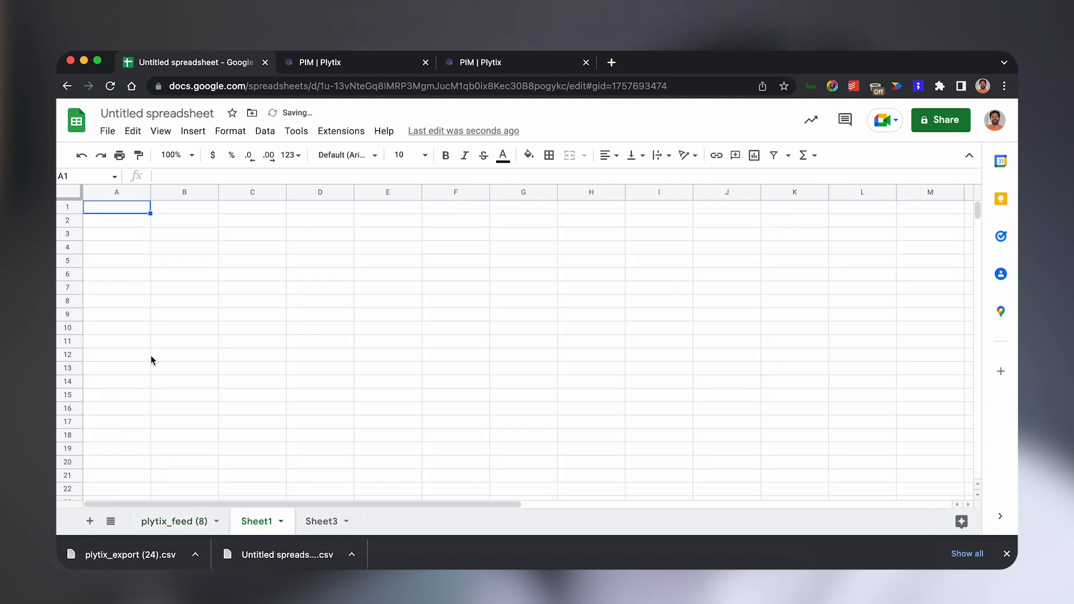
pyautogui.click(108, 132)
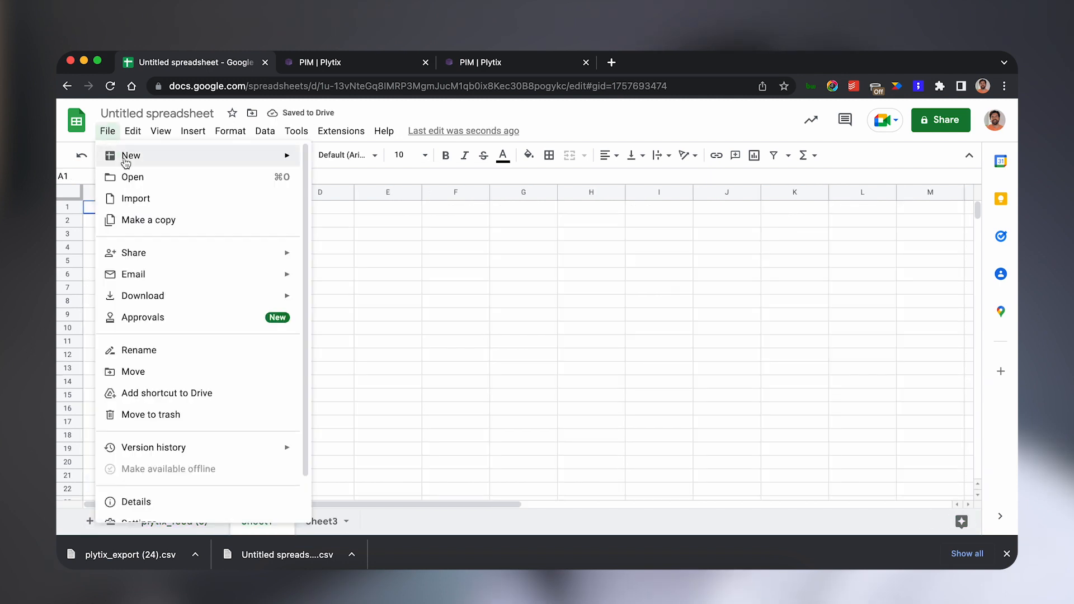
pyautogui.click(133, 199)
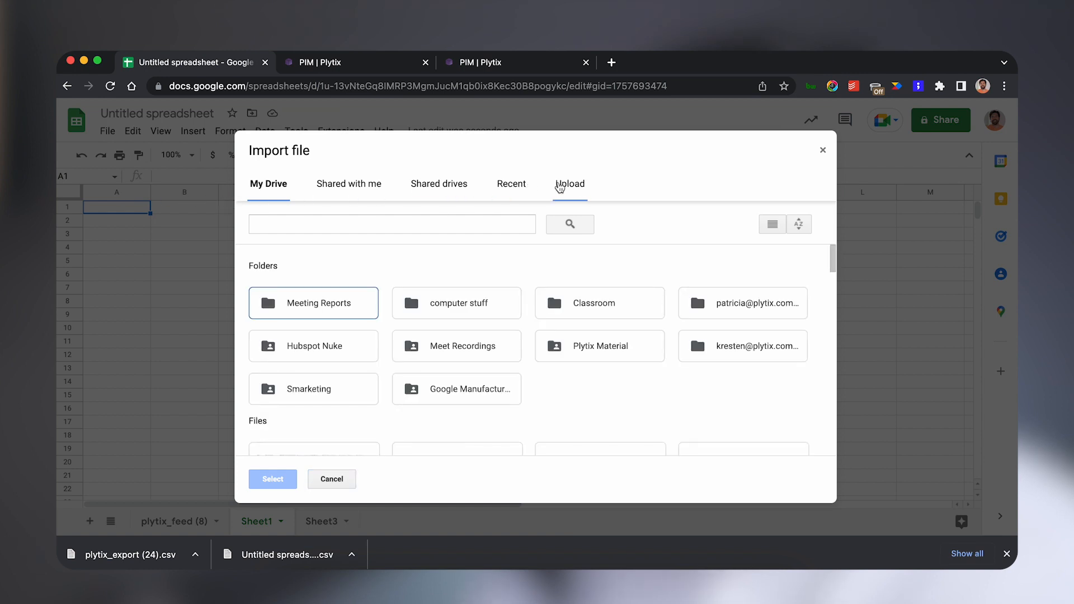
pyautogui.click(562, 186)
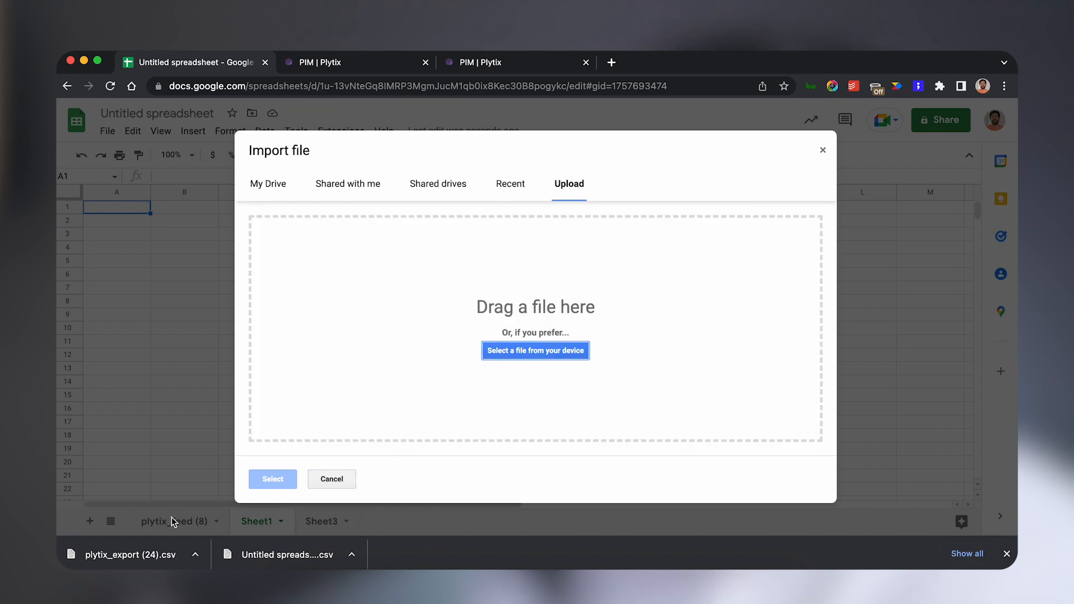
pyautogui.moveTo(130, 560); pyautogui.dragTo(381, 319)
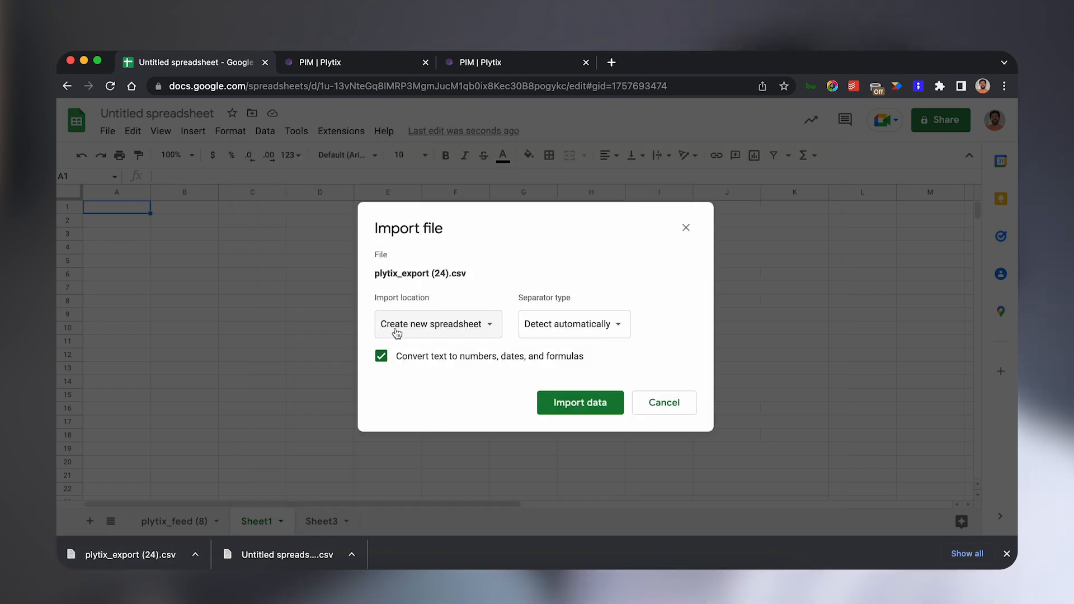
pyautogui.click(395, 330)
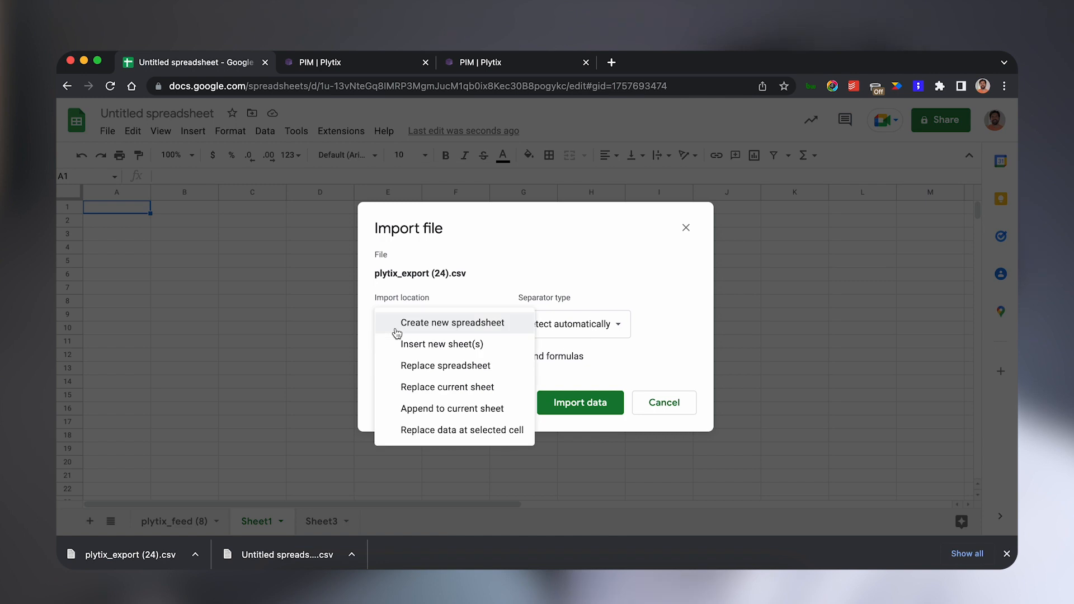
pyautogui.click(402, 386)
pyautogui.click(388, 361)
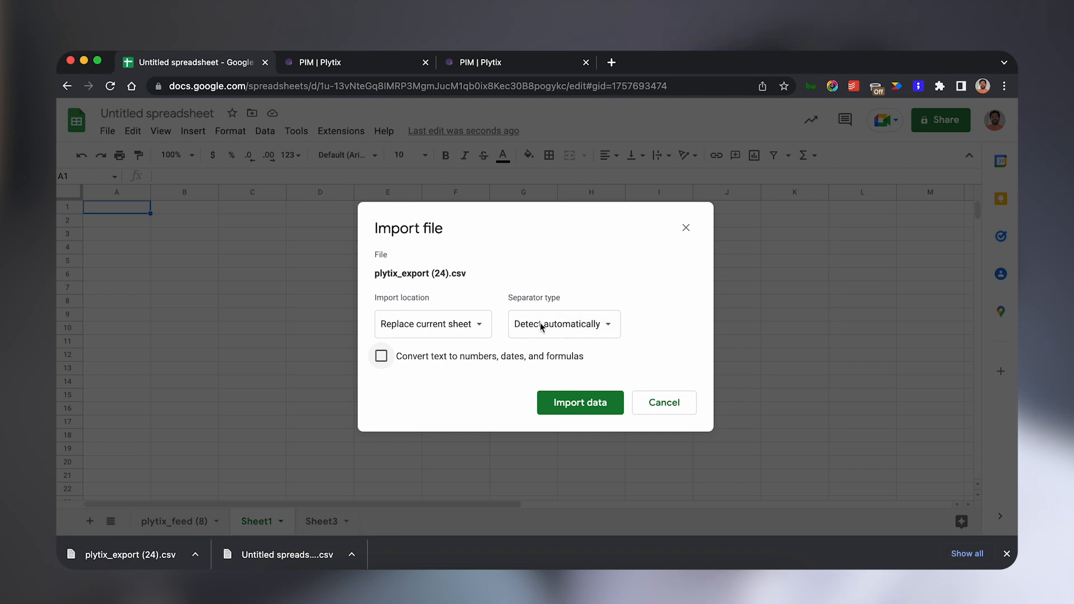
pyautogui.click(561, 408)
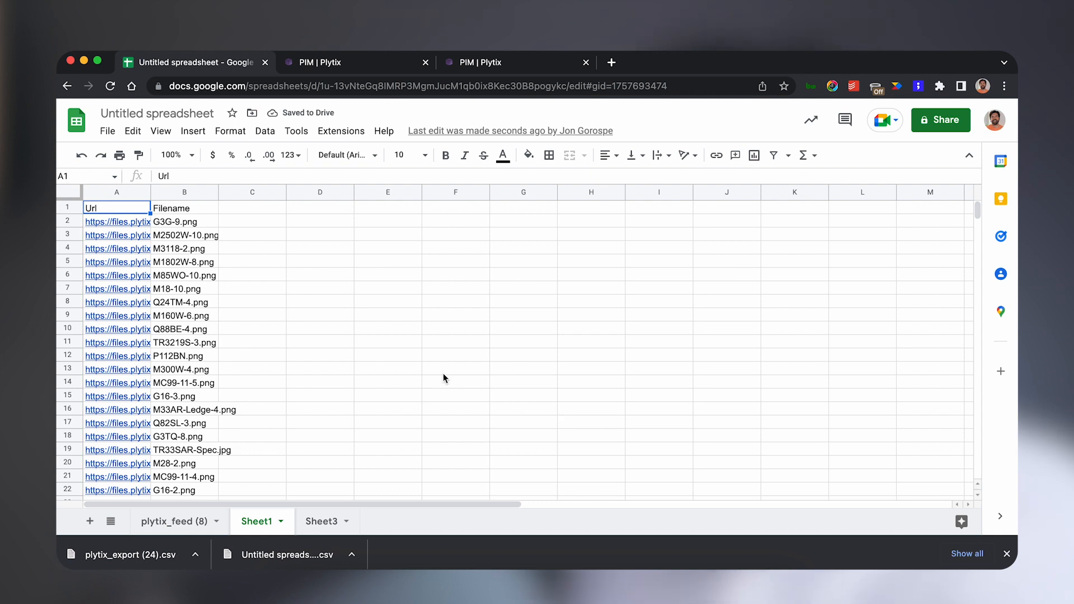
# Widen columns A and B, then split the Filename column into columns using a custom "-" separator.
pyautogui.moveTo(150, 192); pyautogui.dragTo(366, 191)
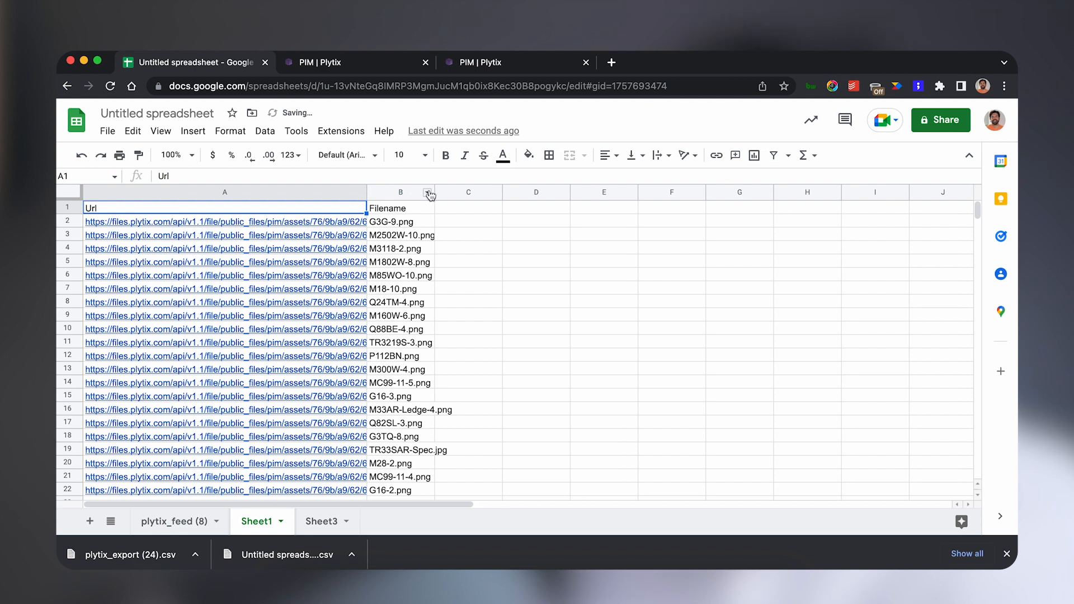
pyautogui.moveTo(434, 192); pyautogui.dragTo(486, 192)
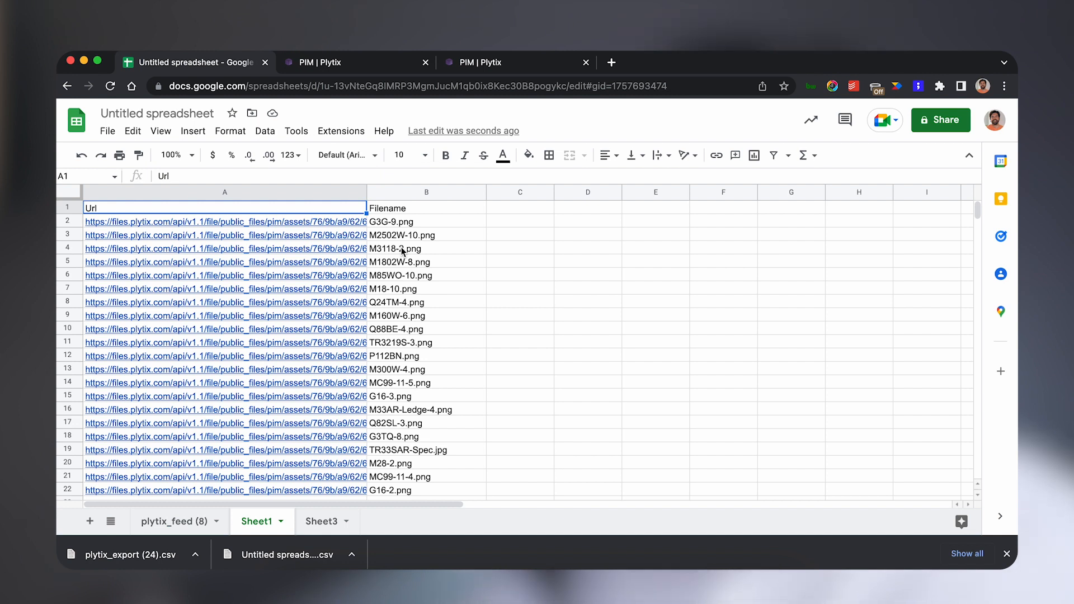
pyautogui.click(404, 192)
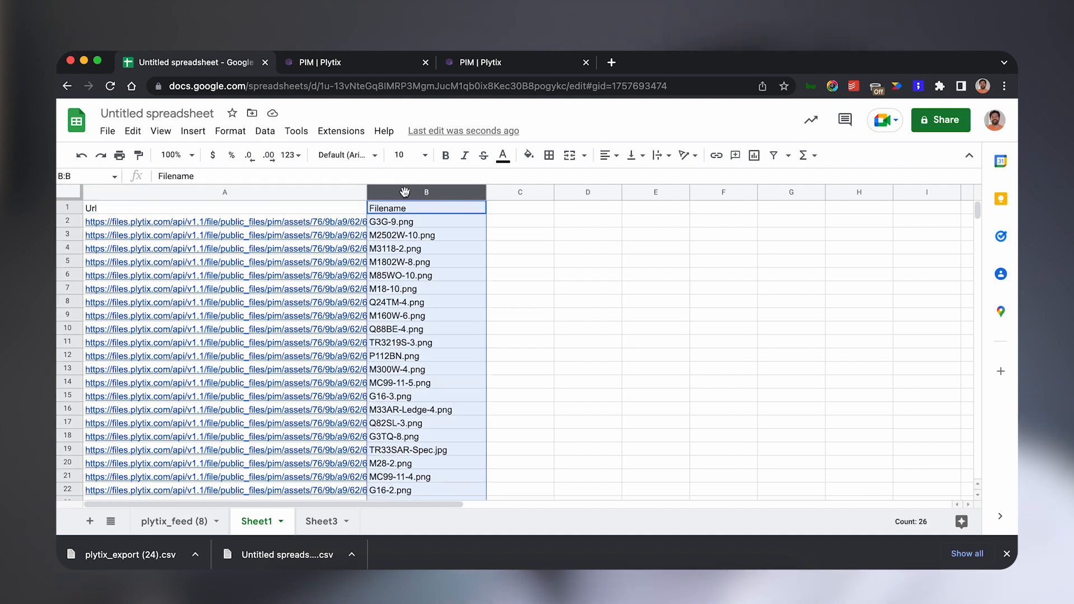
pyautogui.click(384, 132)
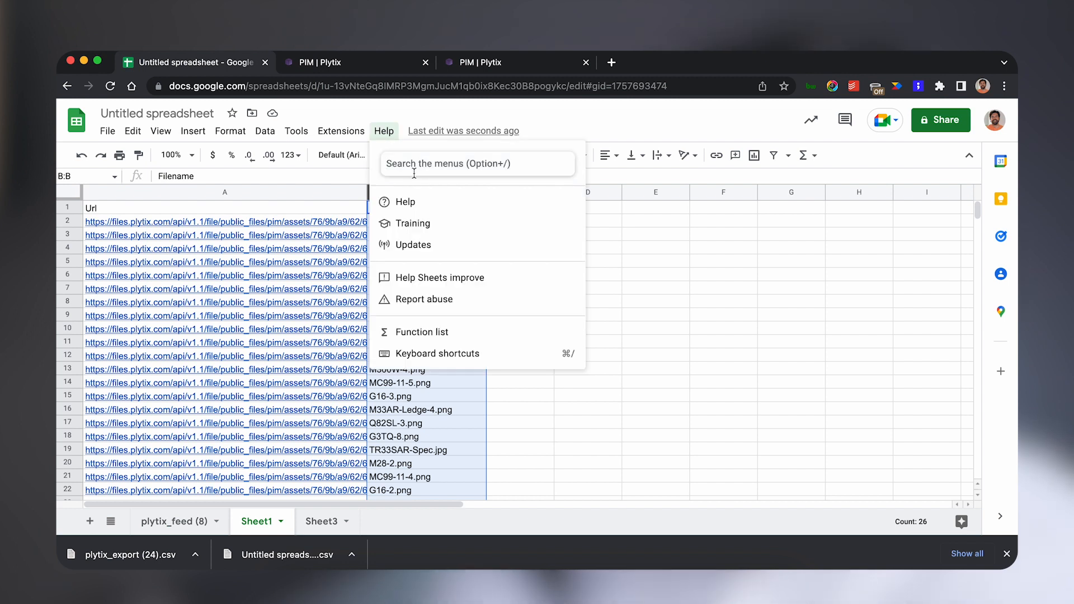
pyautogui.write('split')
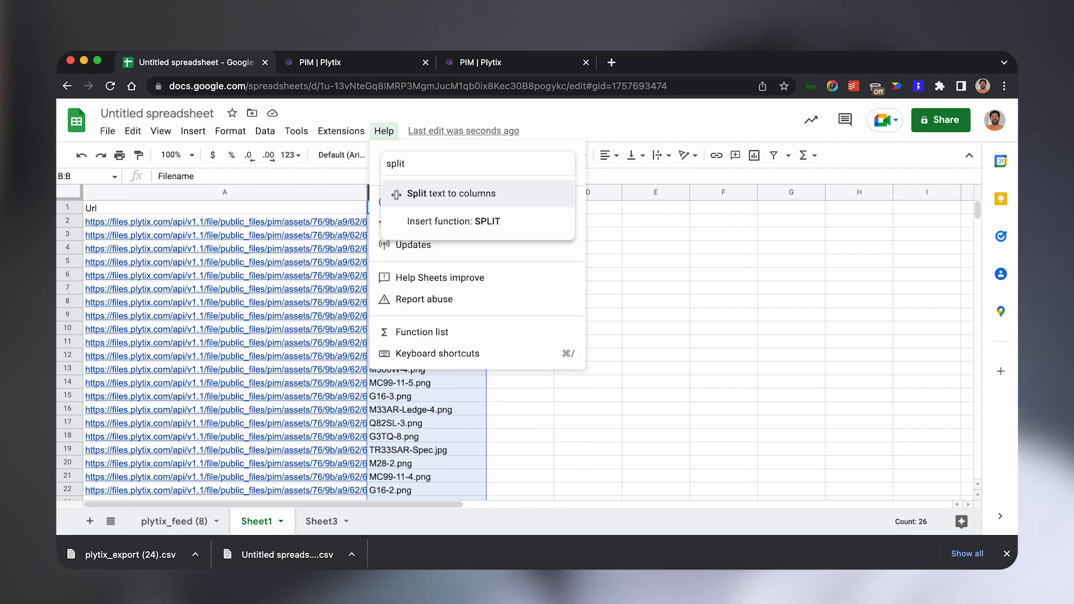
pyautogui.click(425, 194)
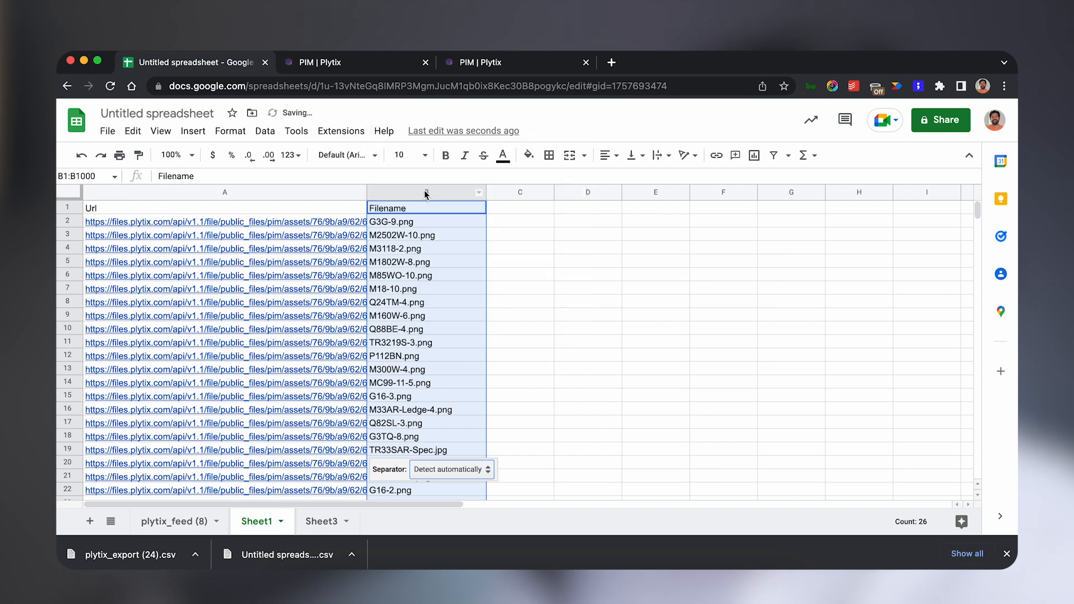
pyautogui.click(447, 464)
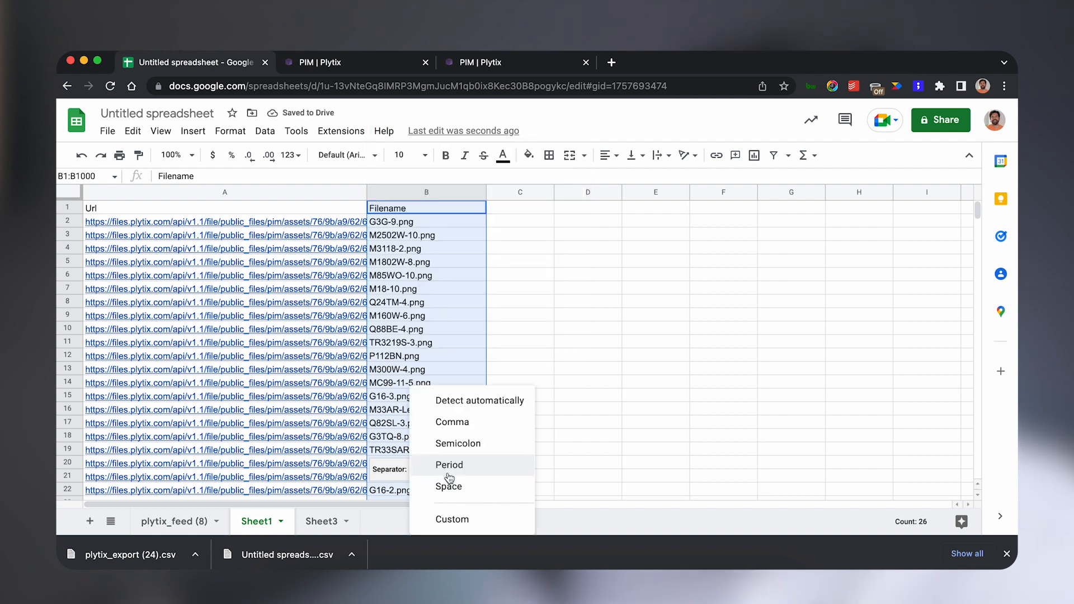
pyautogui.click(447, 518)
pyautogui.write('-')
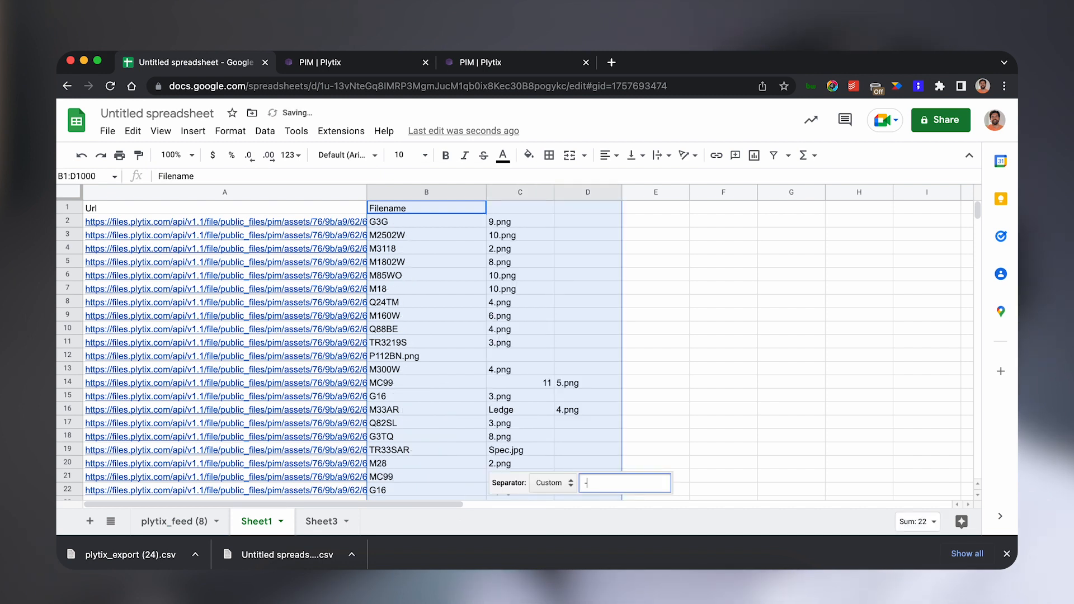
# Remove ".png" from every value in column B by replacing it with nothing.
pyautogui.click(516, 368)
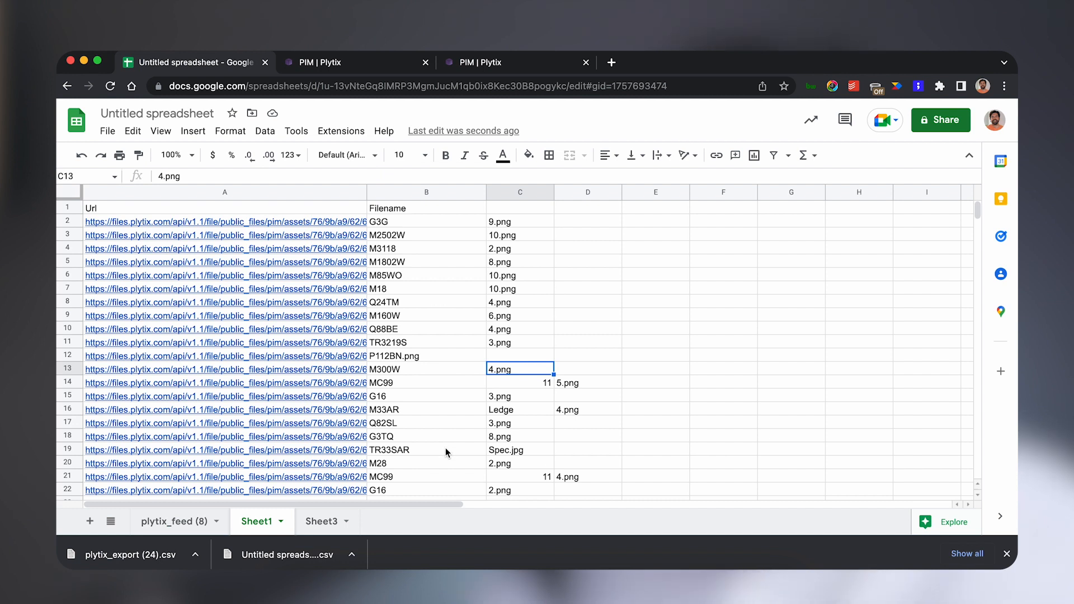
pyautogui.click(412, 357)
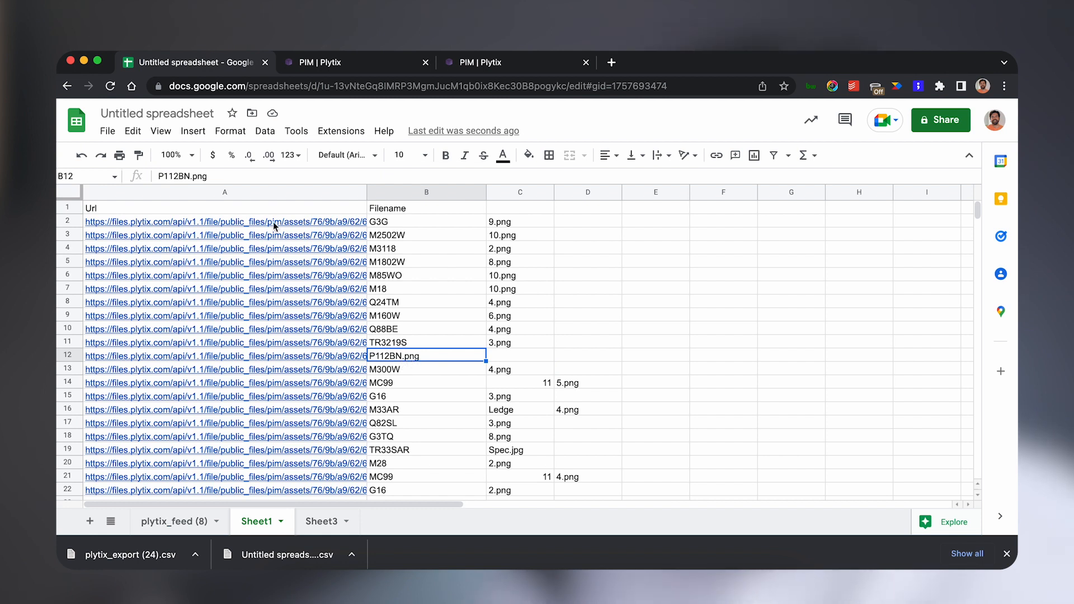
pyautogui.moveTo(214, 176); pyautogui.dragTo(198, 175)
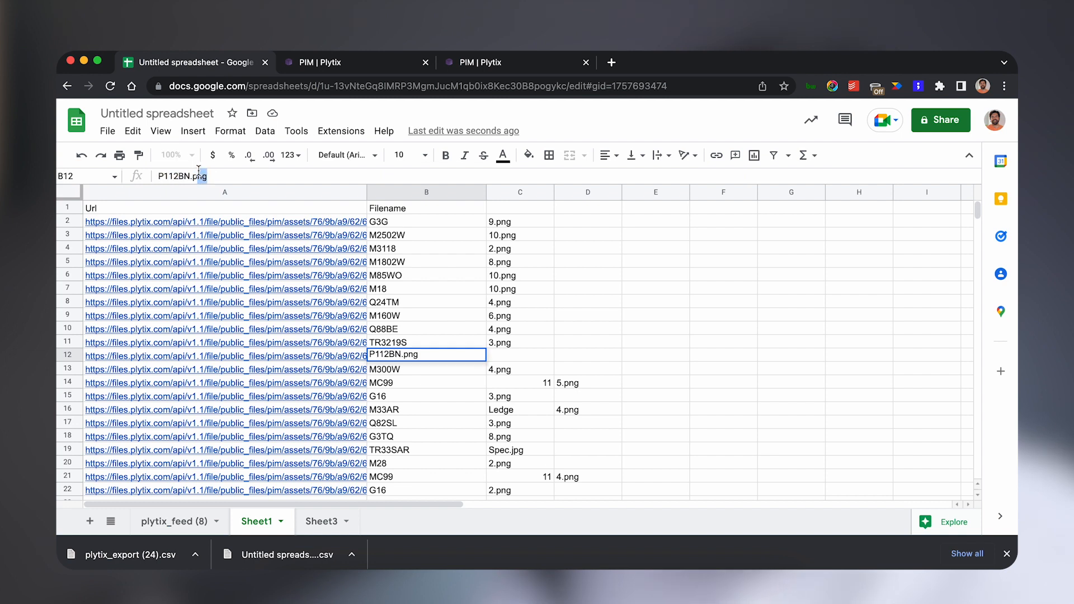
pyautogui.click(229, 174)
pyautogui.moveTo(210, 177); pyautogui.dragTo(192, 176)
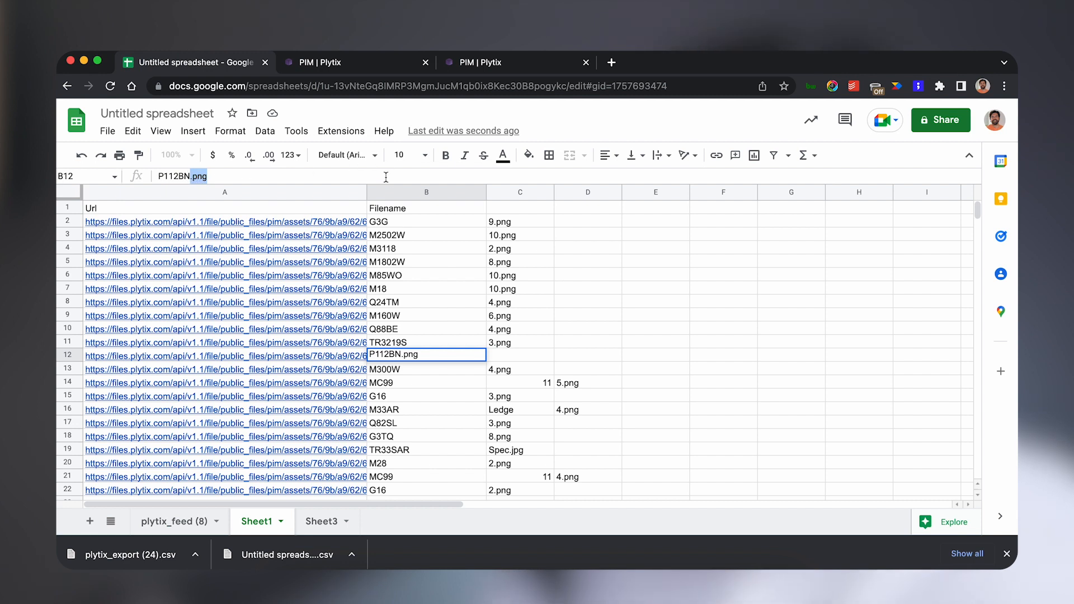
pyautogui.click(393, 193)
pyautogui.click(384, 132)
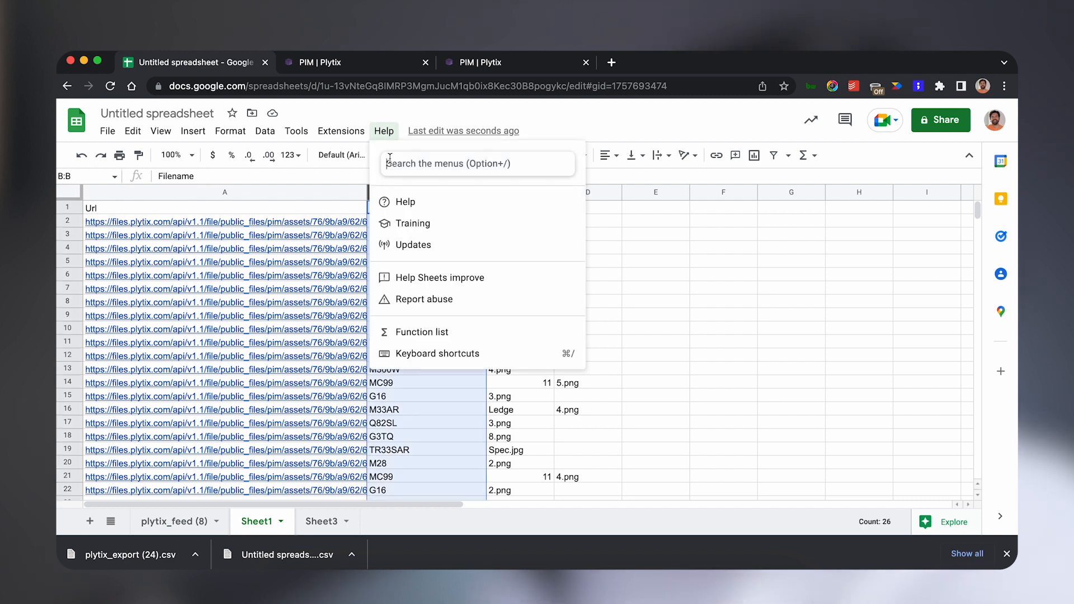
pyautogui.write('find')
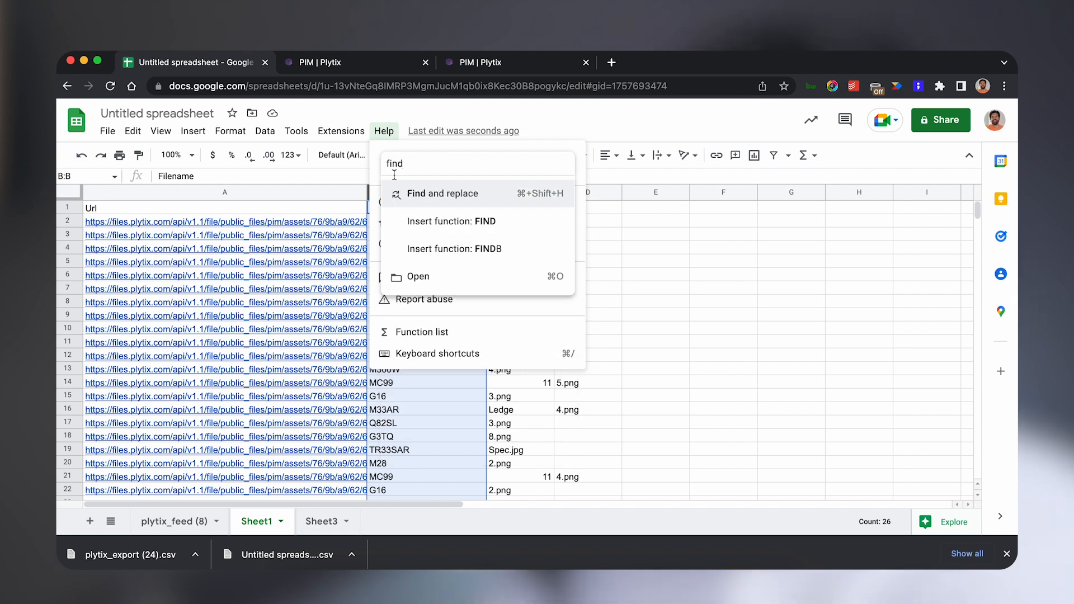
pyautogui.click(425, 194)
pyautogui.write('.png')
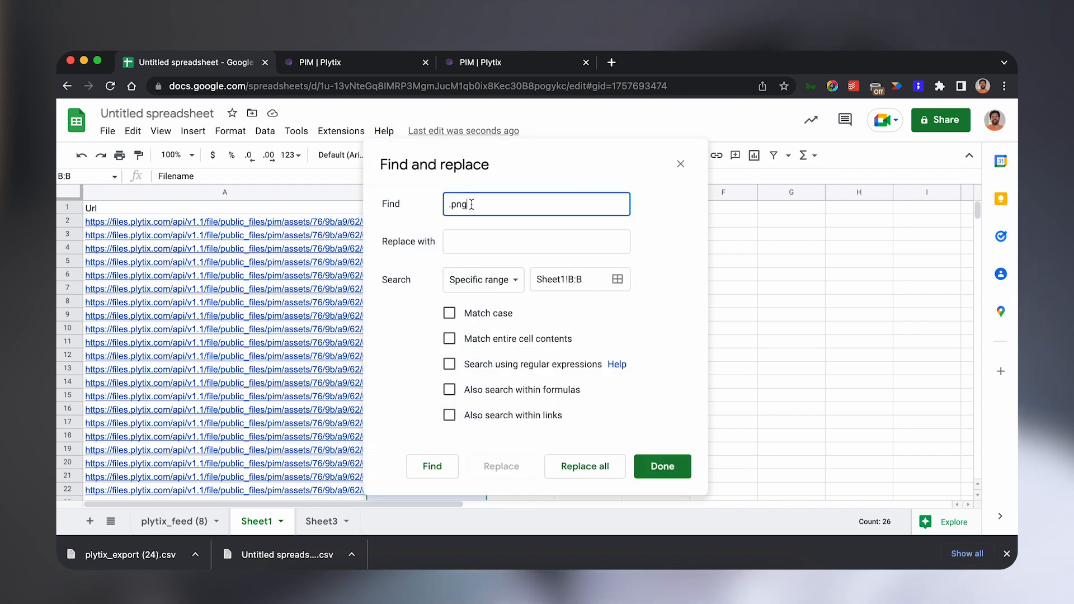
pyautogui.click(473, 244)
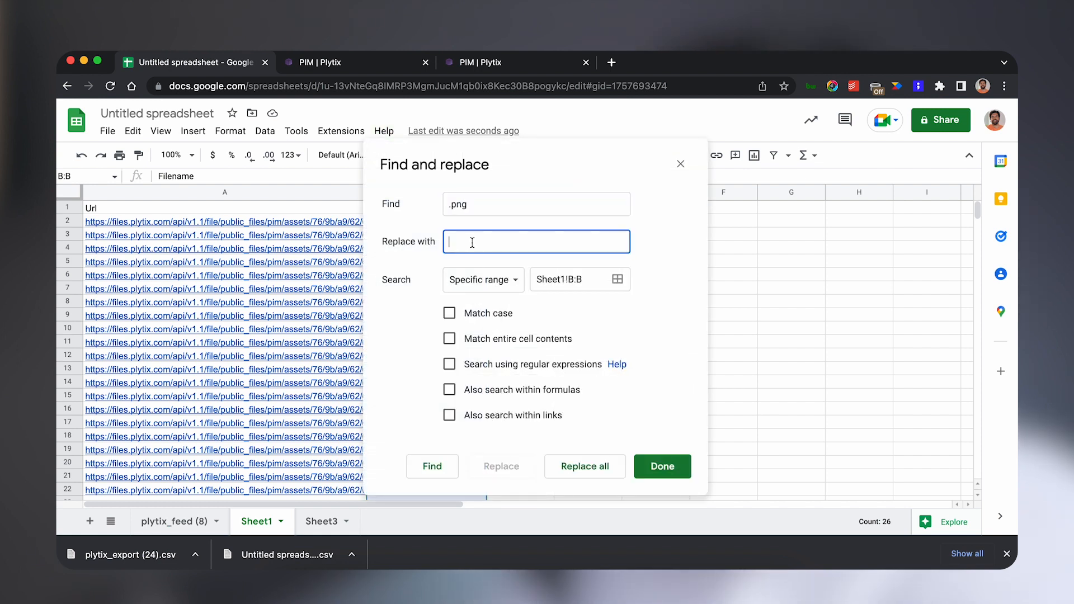
pyautogui.click(429, 474)
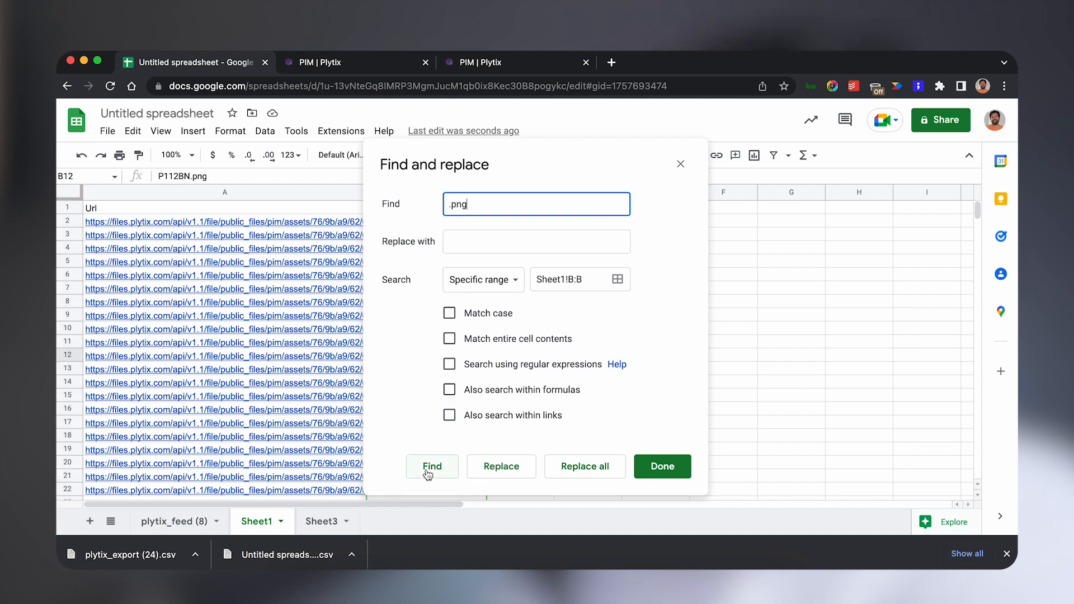
pyautogui.click(576, 467)
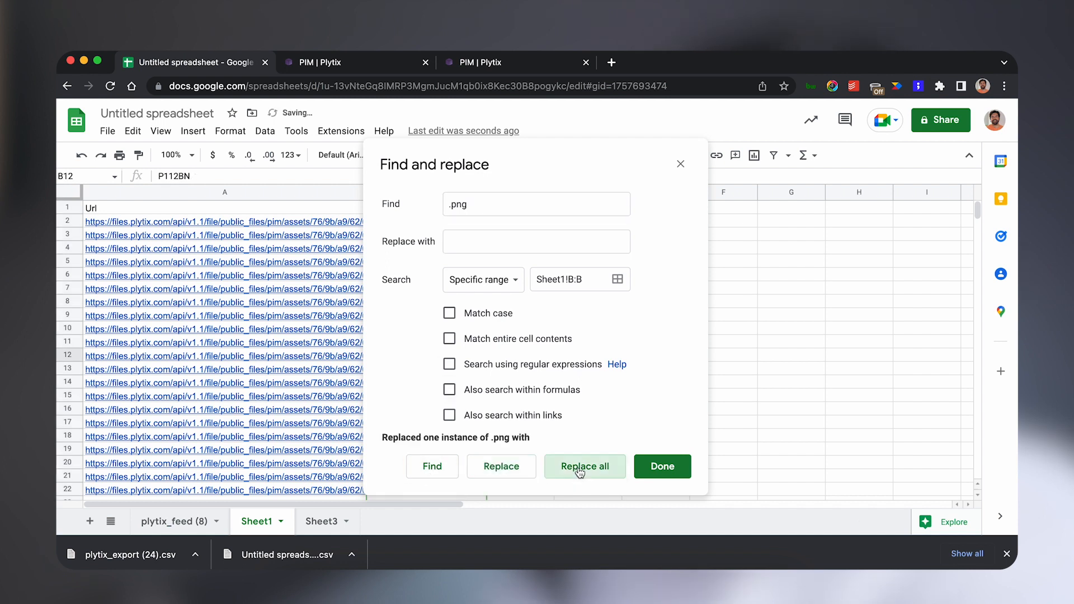
pyautogui.click(650, 467)
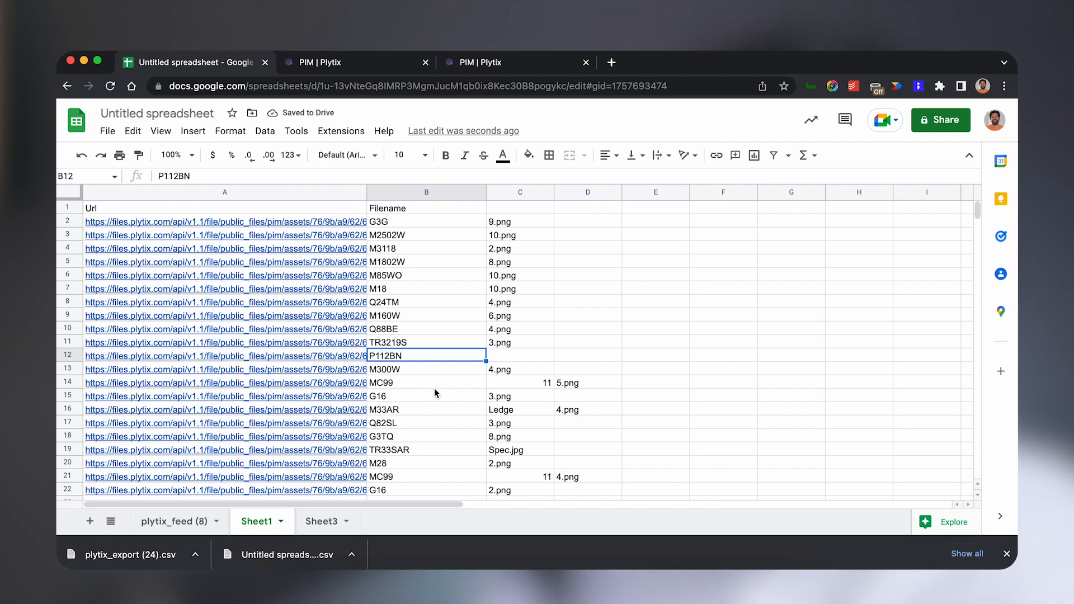
# Rename the Filename header in column B to SKU.
pyautogui.scroll(-15, 438, 391)
pyautogui.scroll(14, 438, 391)
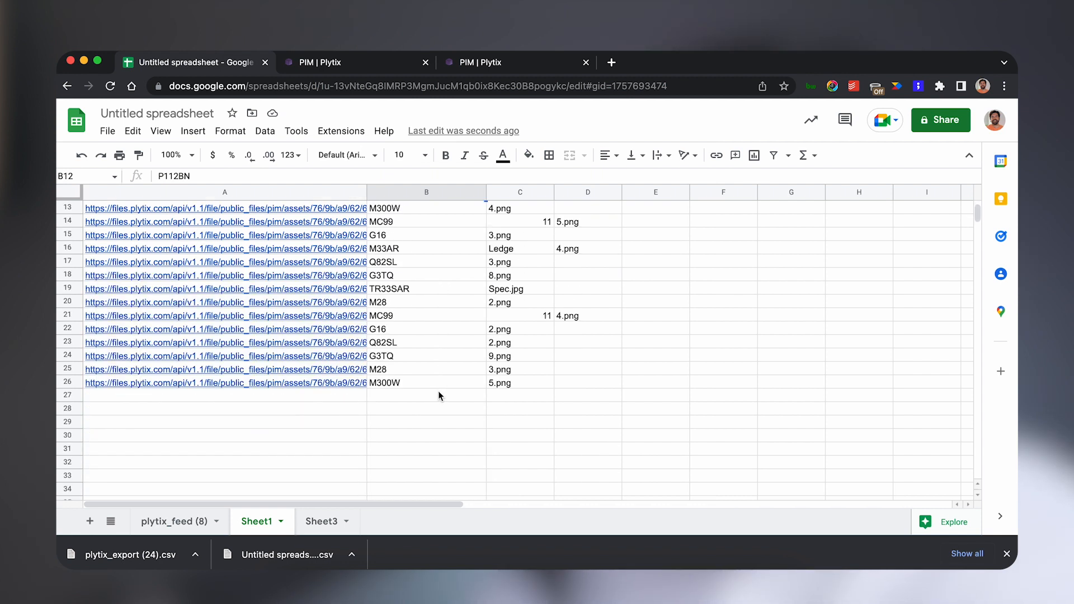
pyautogui.scroll(1, 438, 391)
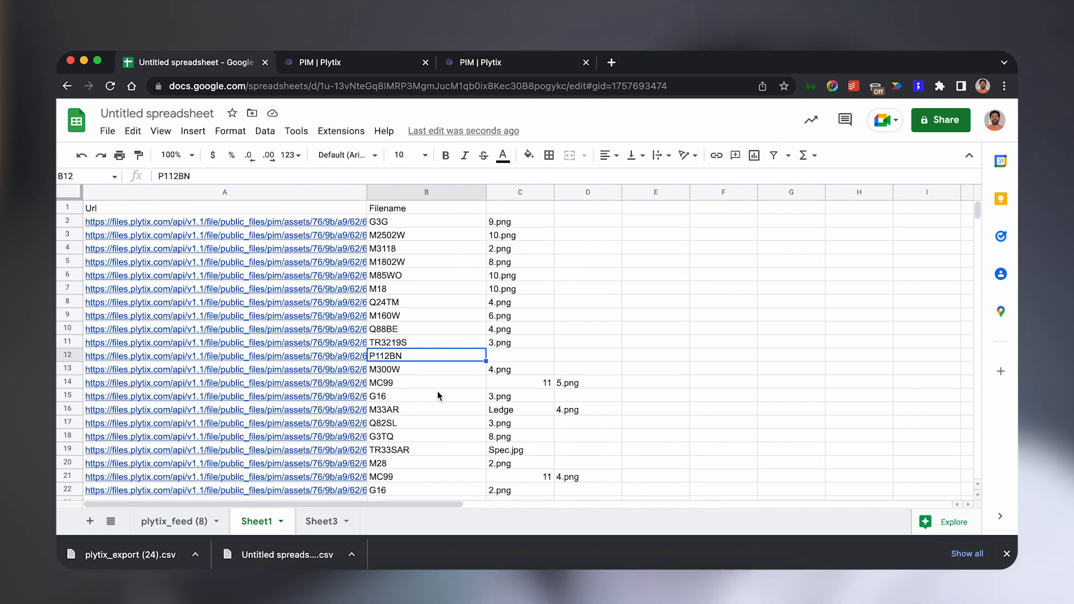
pyautogui.scroll(-3, 438, 395)
pyautogui.scroll(3, 438, 396)
pyautogui.click(404, 212)
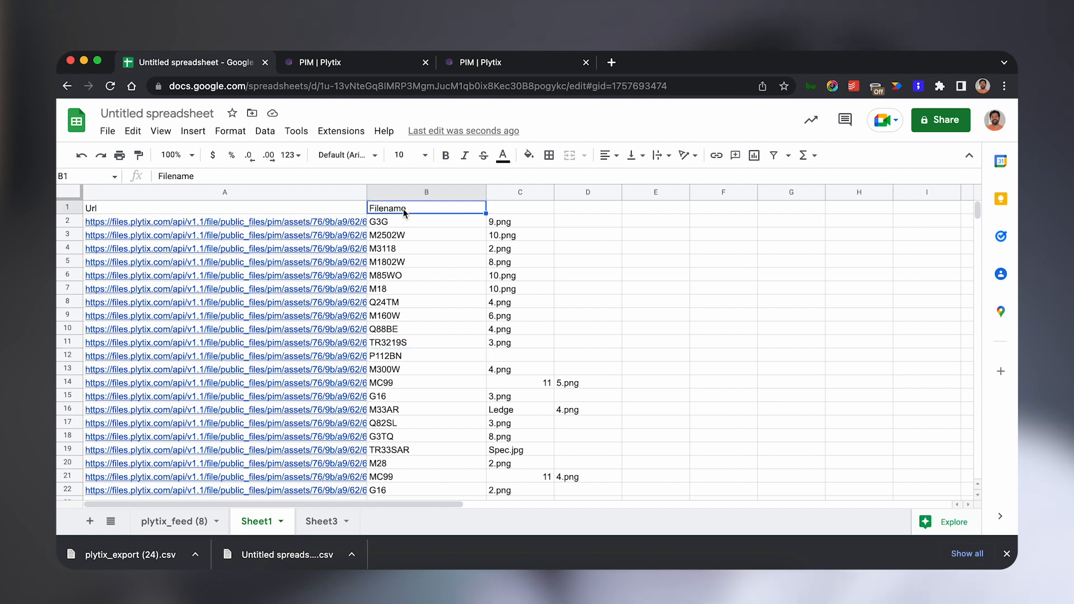
pyautogui.write('SKU')
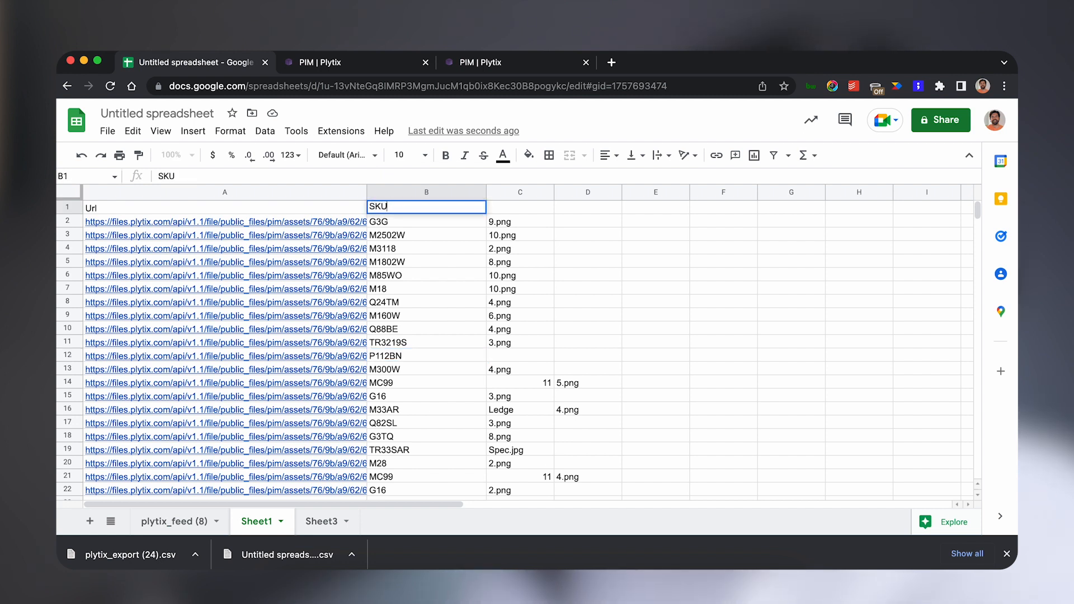
pyautogui.press('Return')
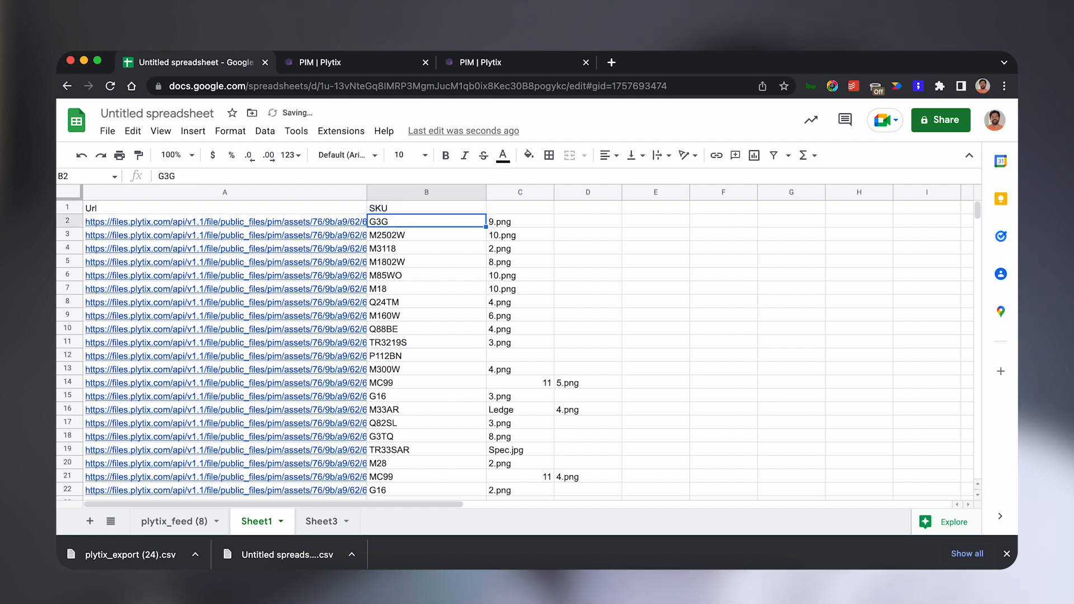
# Download the sheet as a Comma Separated Values (.csv) file.
pyautogui.click(106, 134)
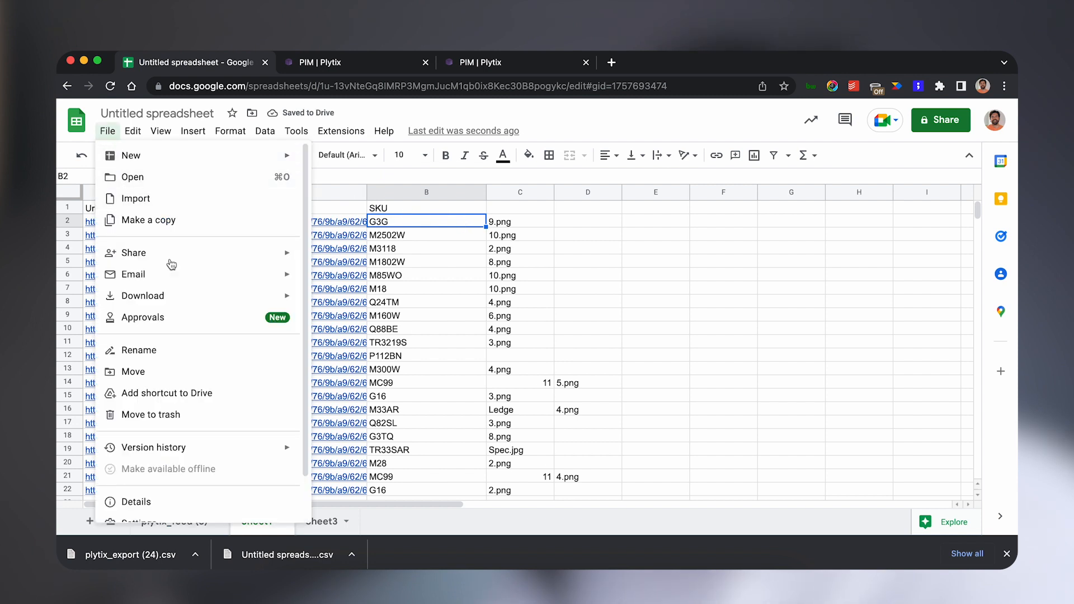
pyautogui.moveTo(202, 304)
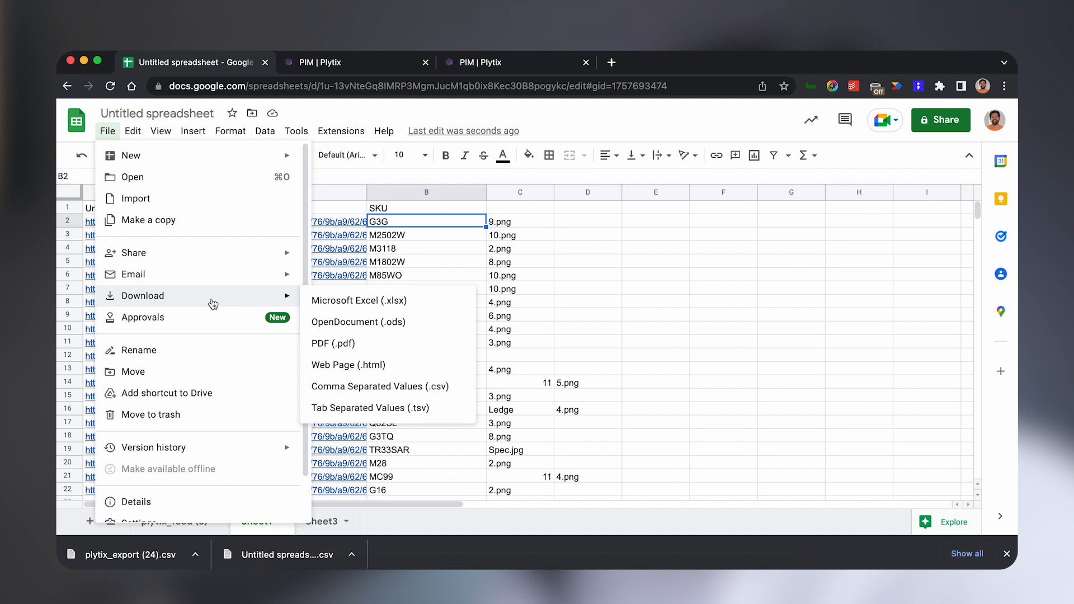
pyautogui.click(364, 389)
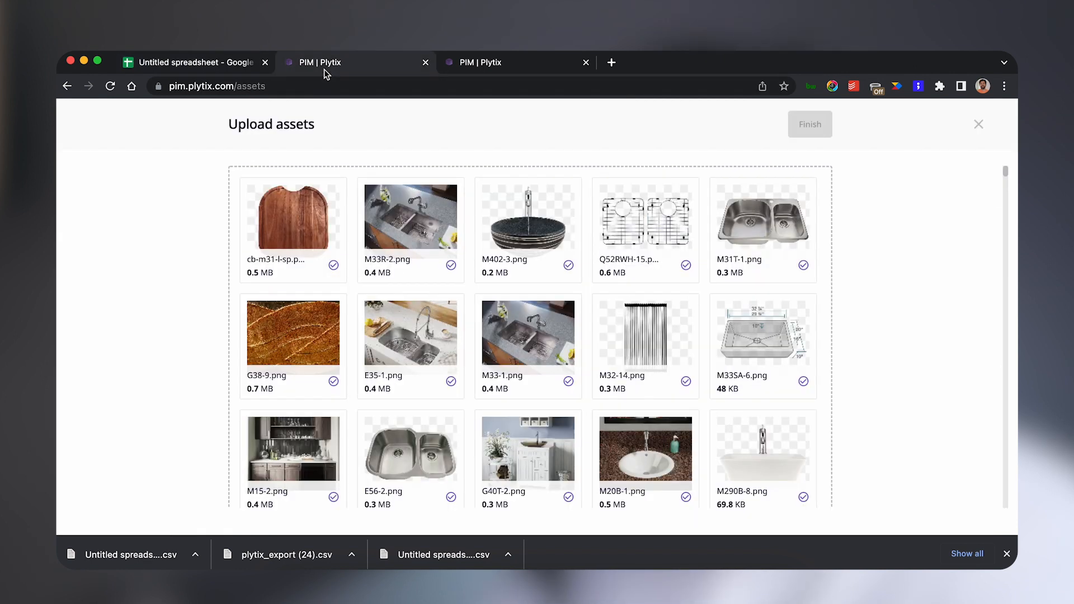
# Open the product import page and upload the downloaded Sheet1 CSV file.
pyautogui.scroll(-15, 365, 220)
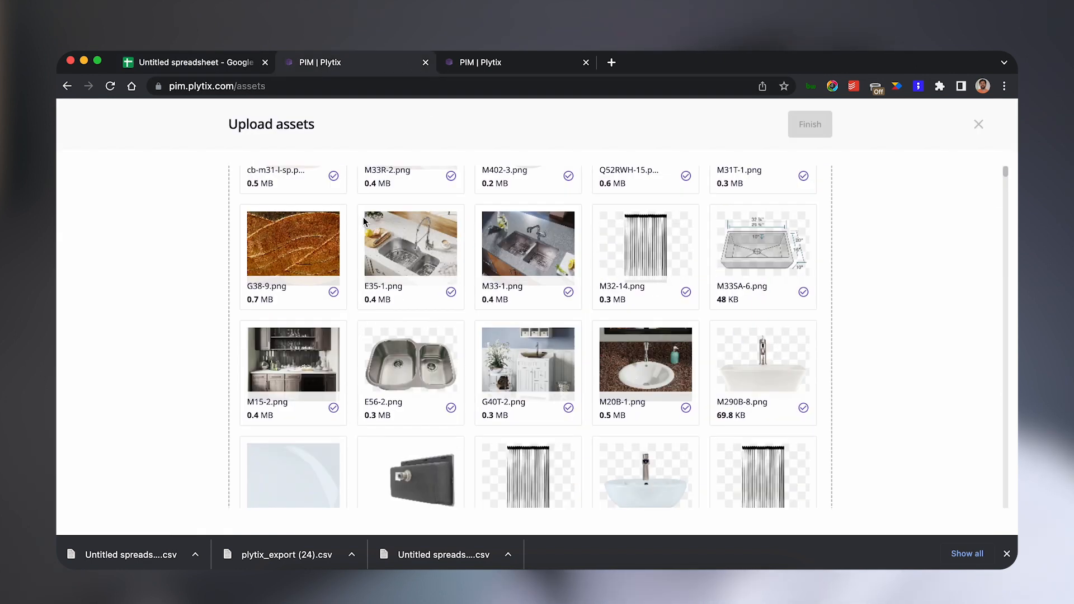
pyautogui.scroll(-5, 362, 218)
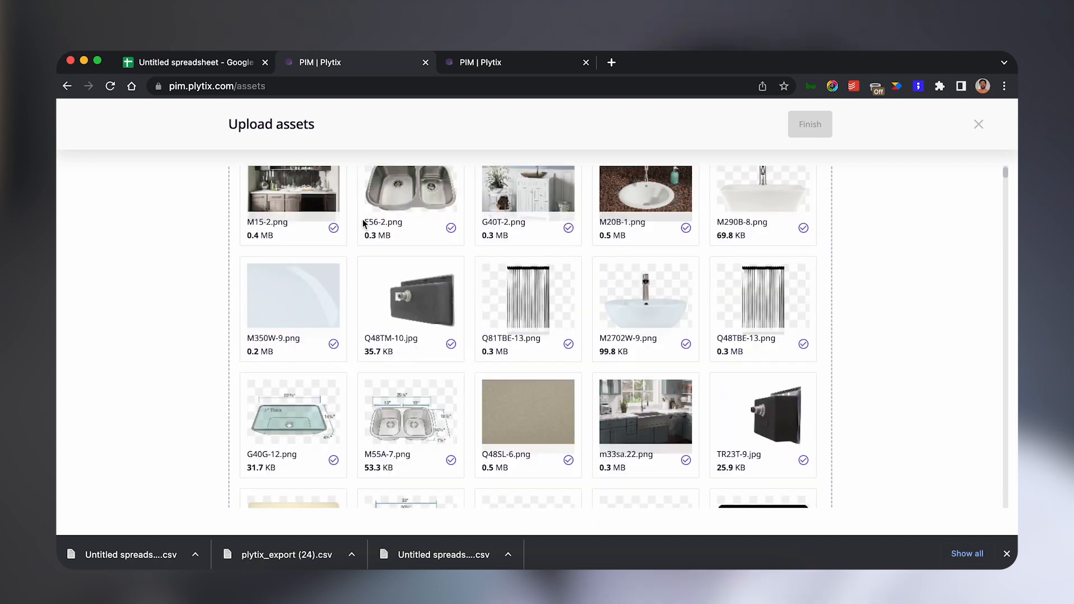
pyautogui.click(464, 69)
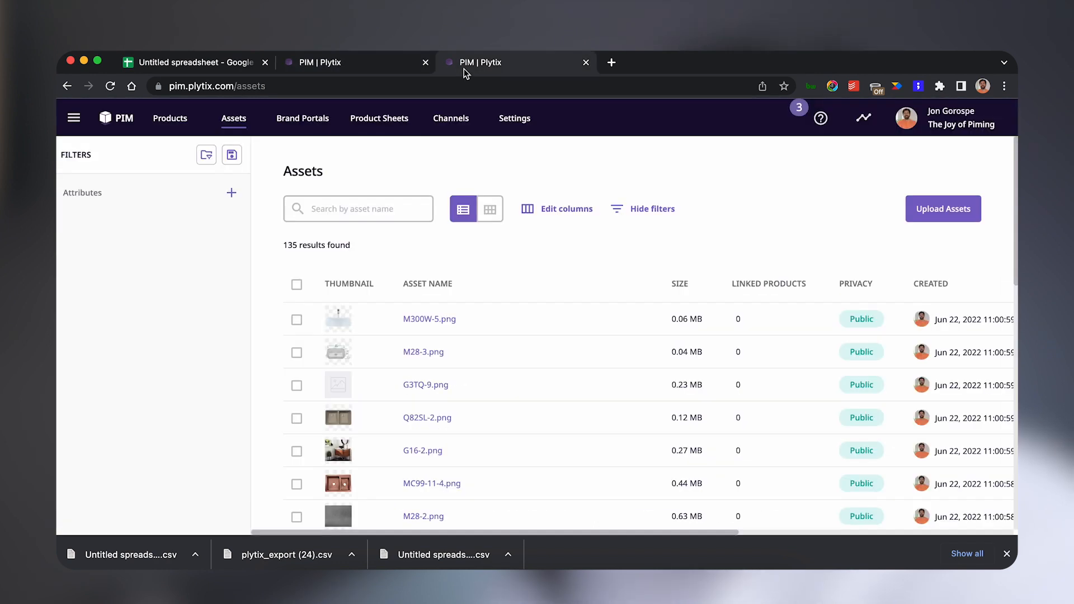
pyautogui.click(155, 119)
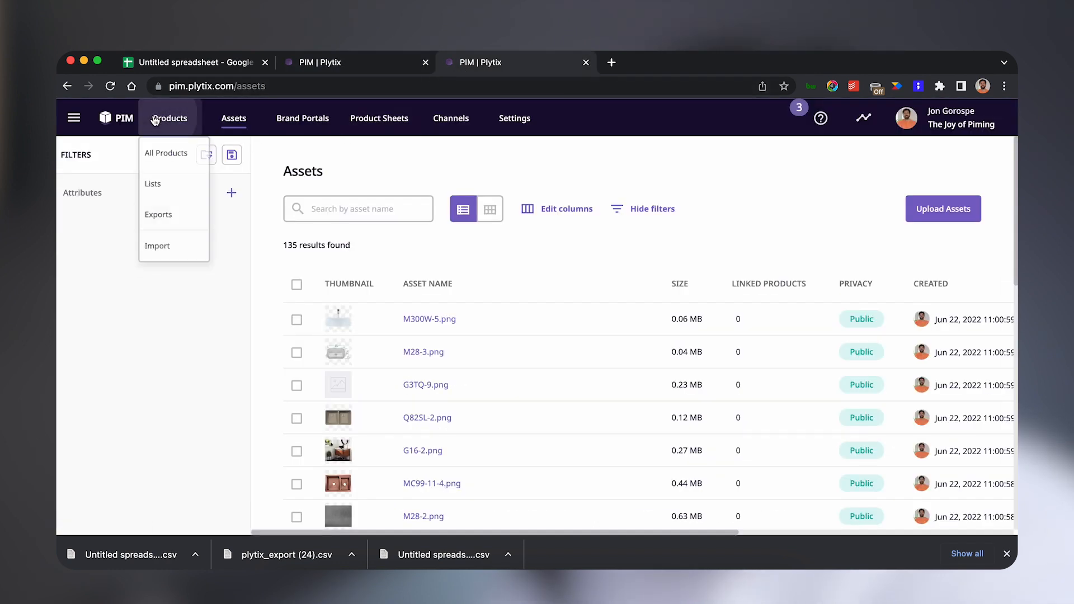
pyautogui.click(176, 248)
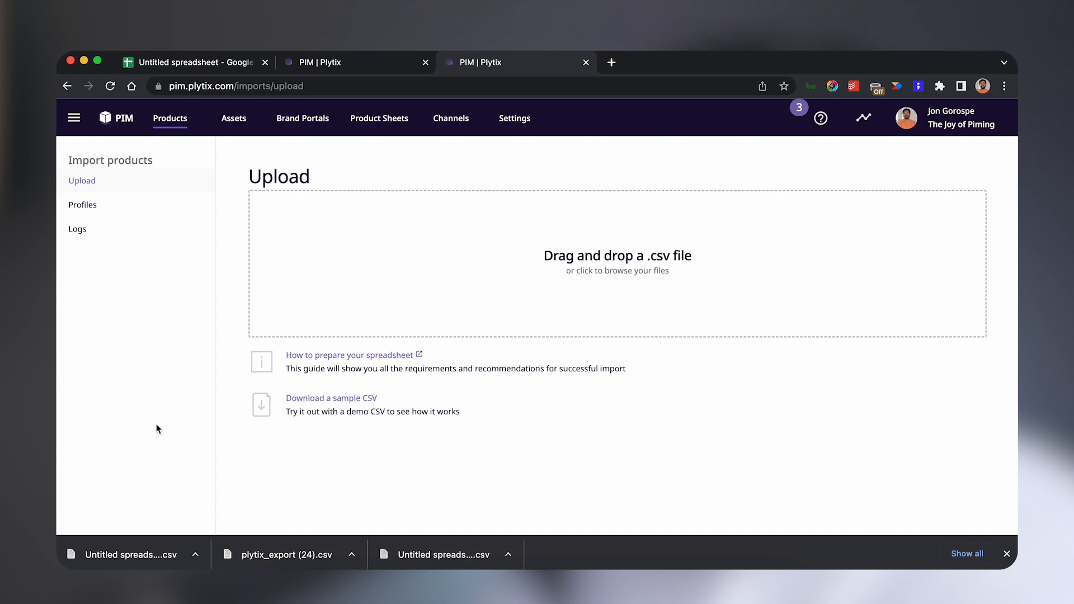
pyautogui.moveTo(116, 556); pyautogui.dragTo(308, 315)
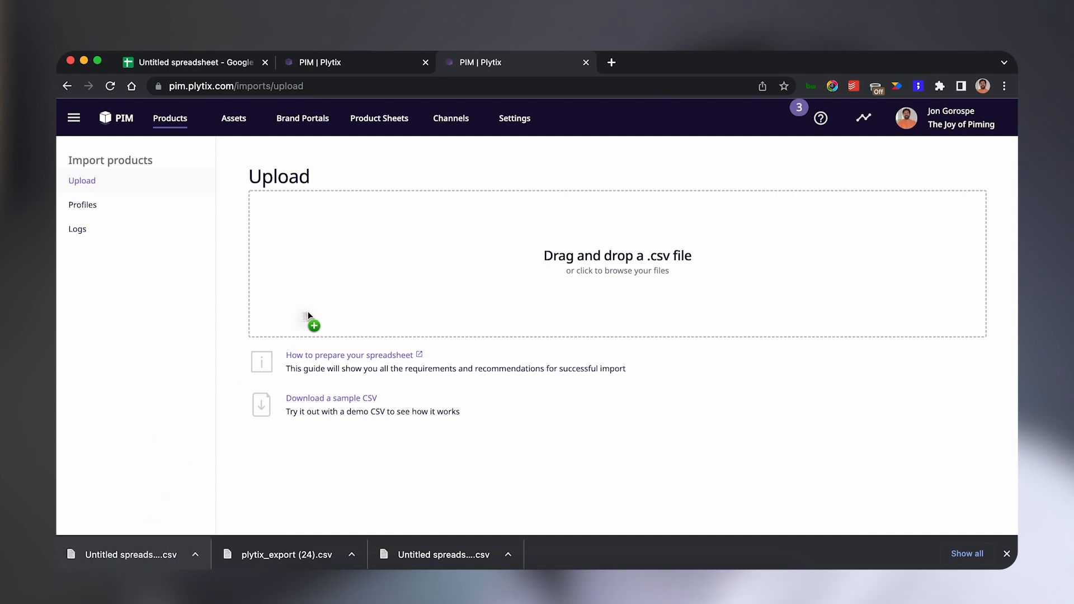
pyautogui.moveTo(328, 274); pyautogui.dragTo(334, 272)
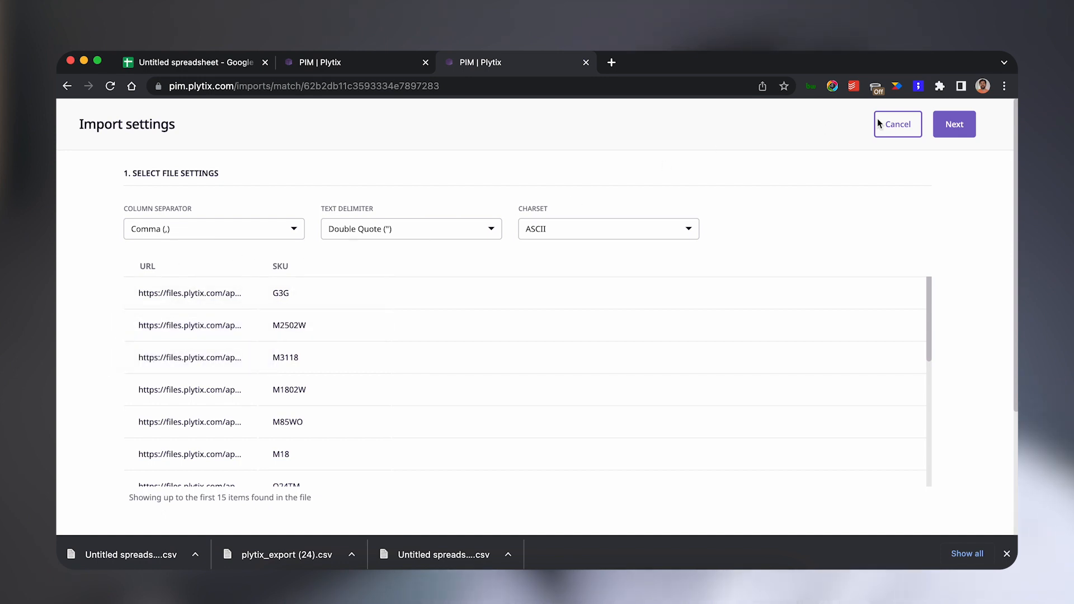
# Keep the default import settings, match the Url column to the Thumbnail system attribute, and start the import.
pyautogui.click(956, 126)
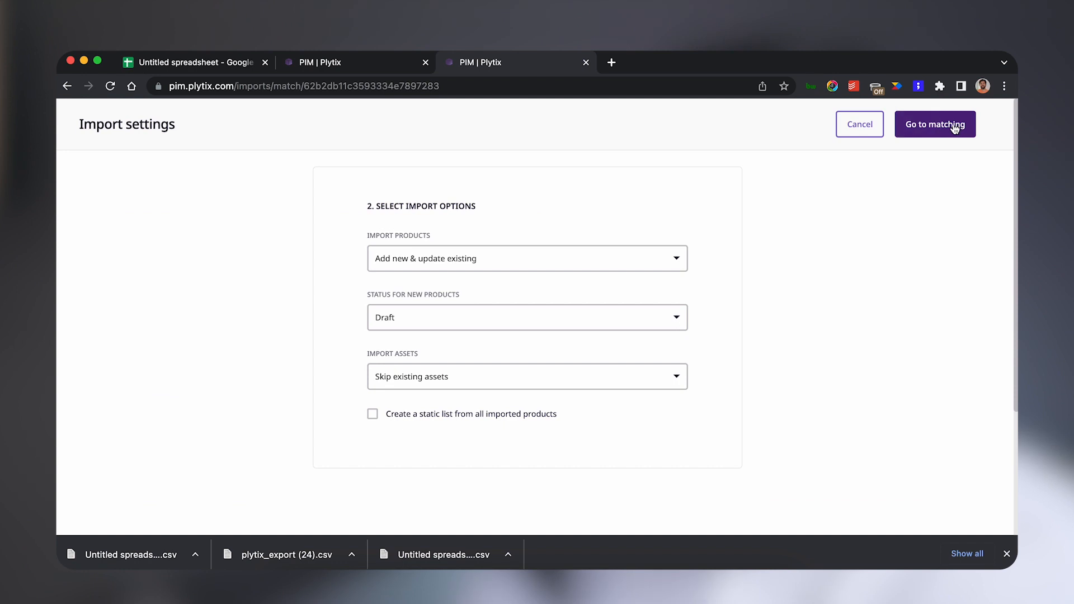
pyautogui.click(950, 128)
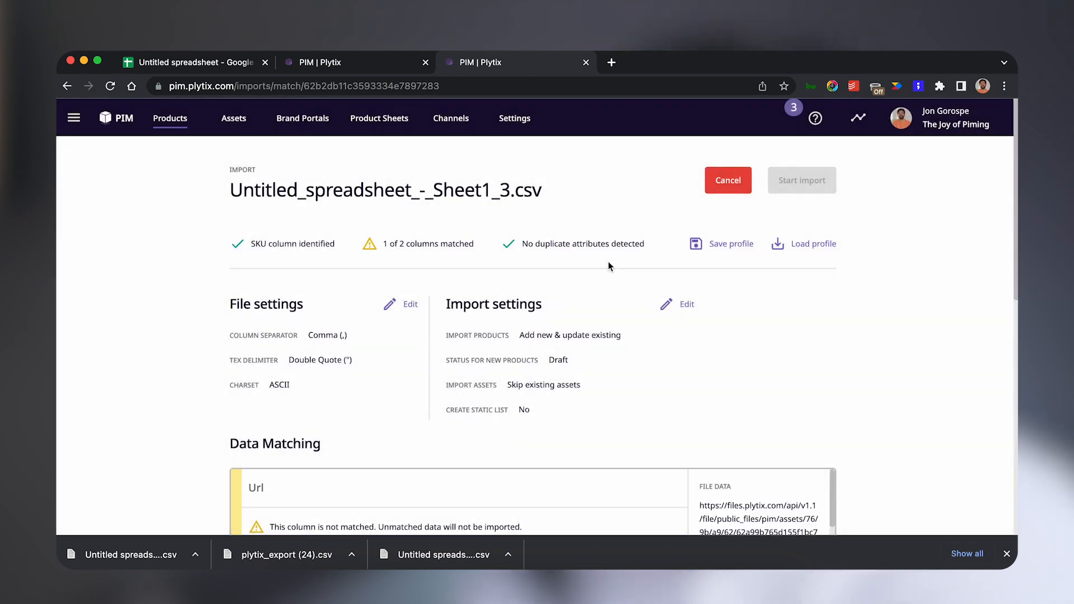
pyautogui.scroll(-3, 581, 283)
pyautogui.scroll(-5, 580, 286)
pyautogui.scroll(4, 579, 287)
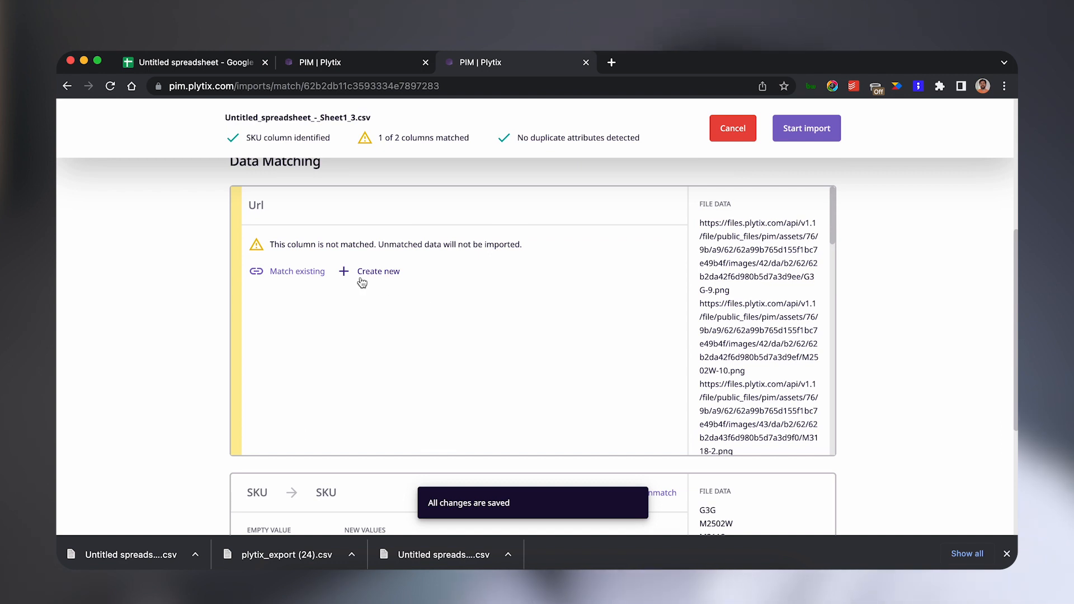
pyautogui.click(312, 278)
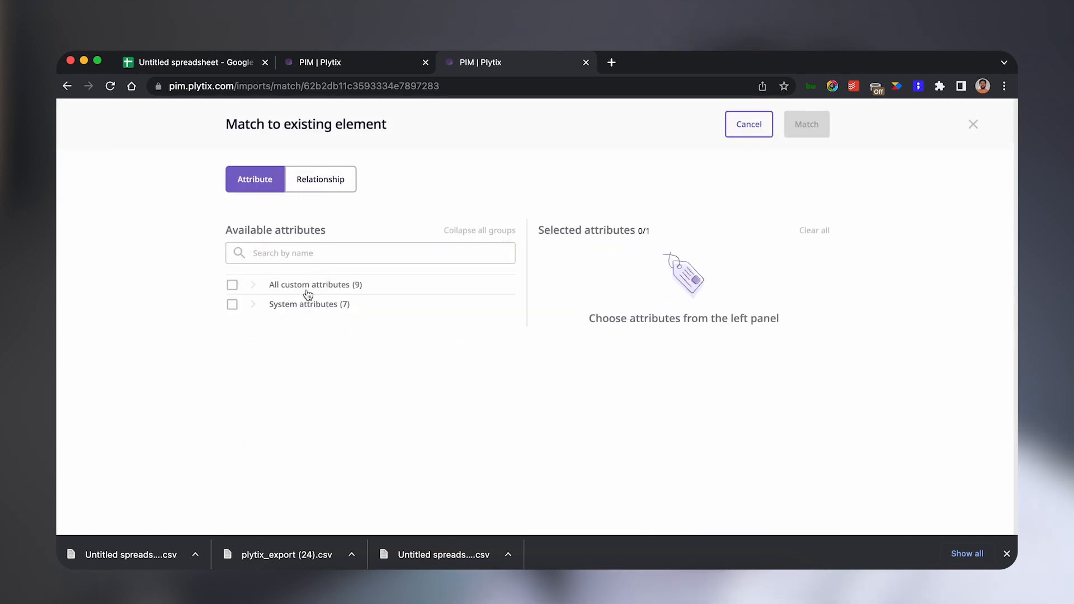
pyautogui.click(253, 306)
pyautogui.scroll(-1, 289, 332)
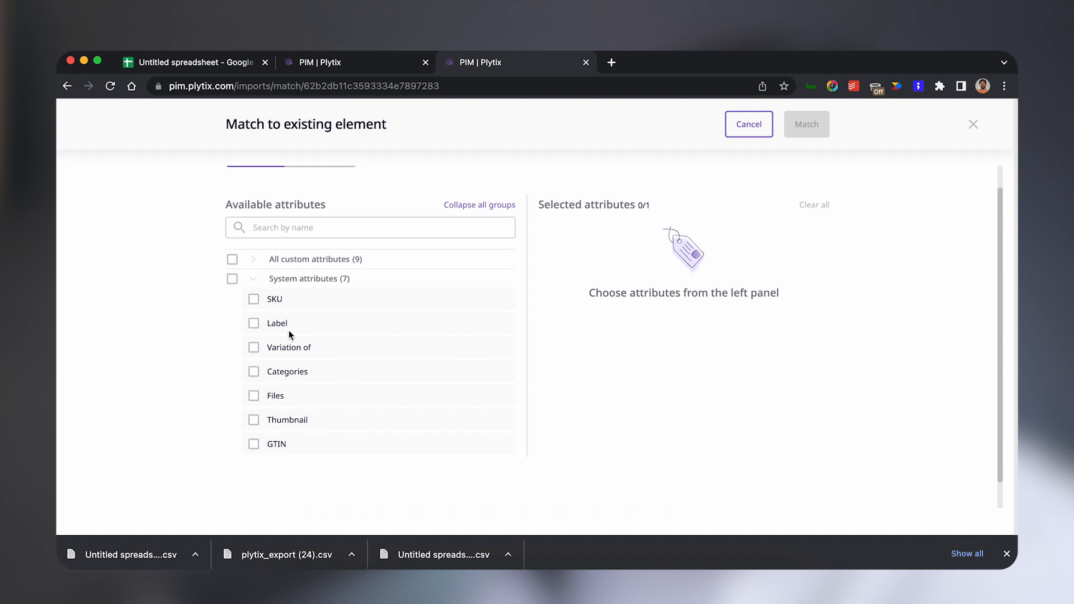
pyautogui.click(254, 419)
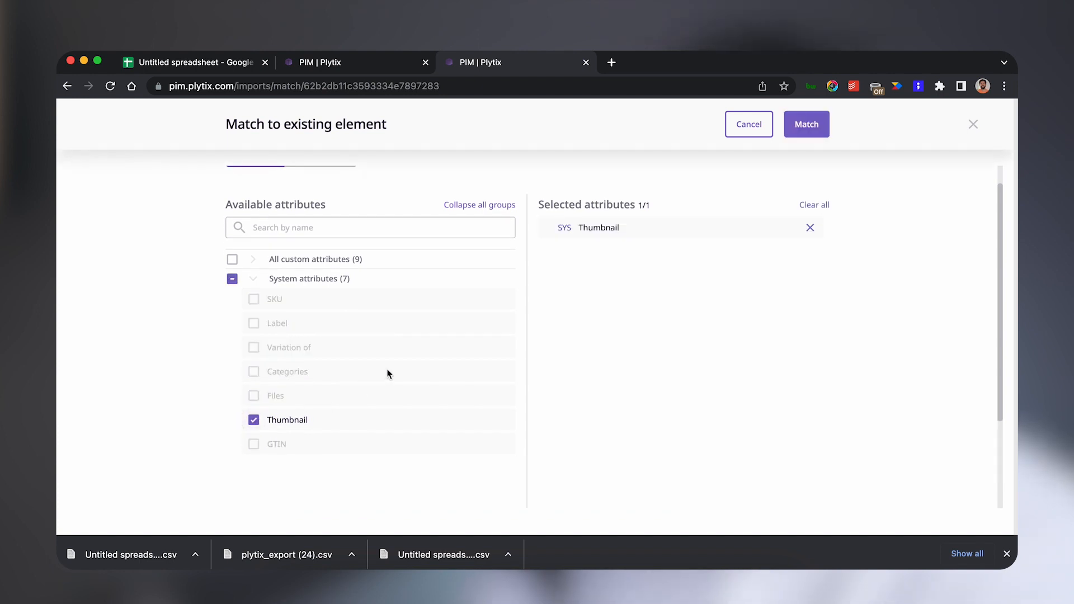
pyautogui.scroll(1, 387, 368)
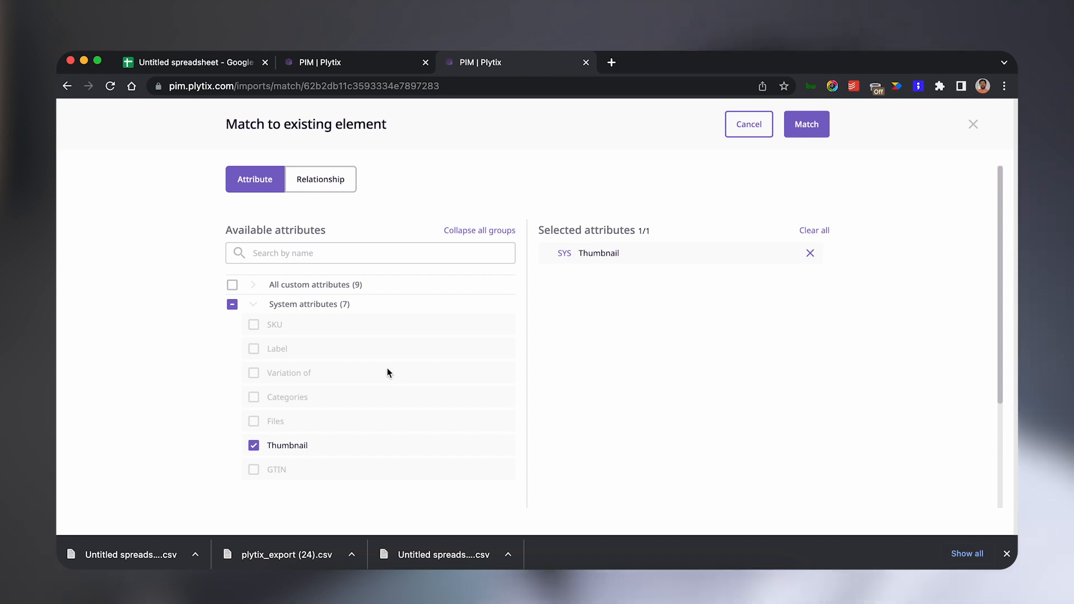
pyautogui.click(811, 132)
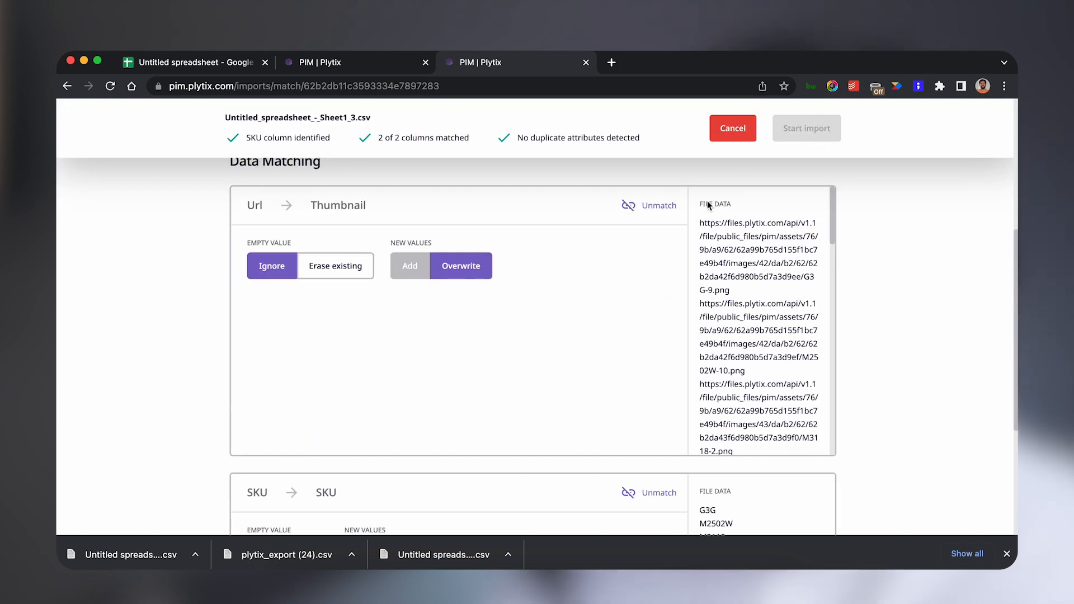
pyautogui.scroll(5, 673, 233)
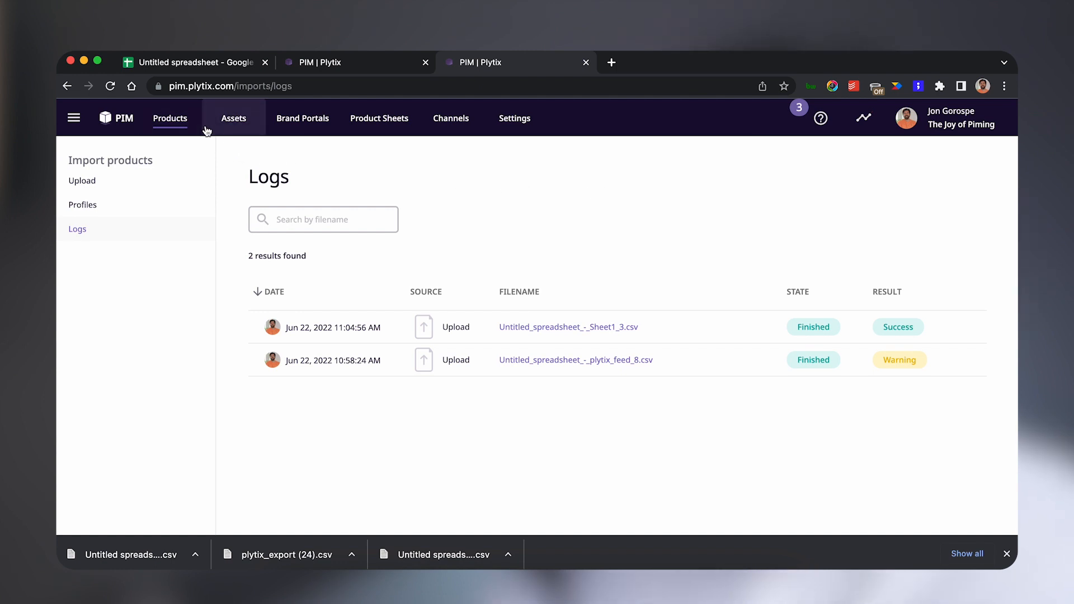
# Filter the products list to those where Thumbnail is defined and review the results.
pyautogui.click(118, 120)
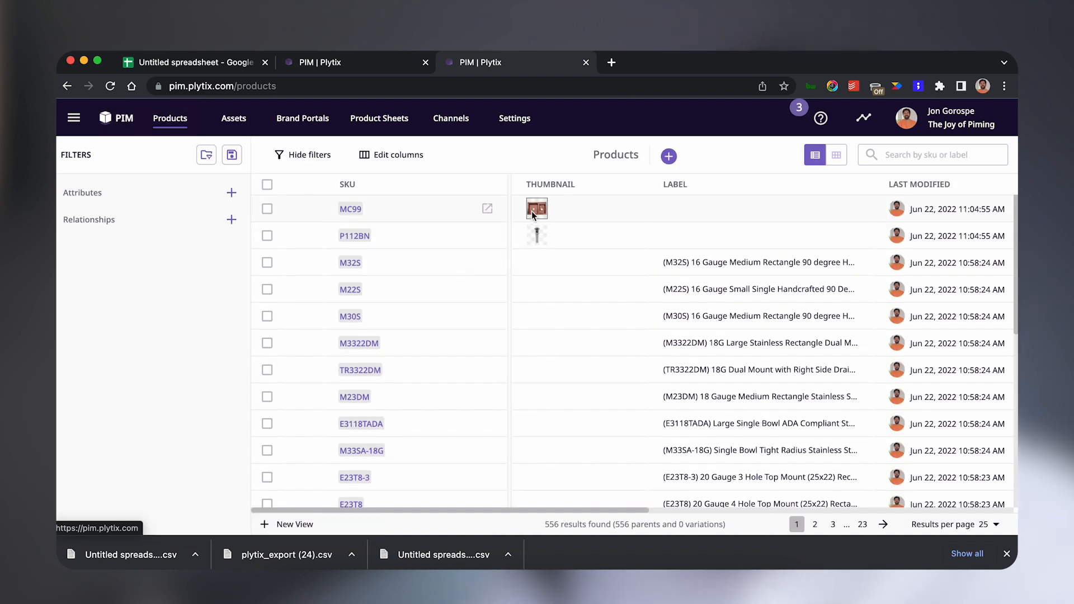
pyautogui.click(232, 193)
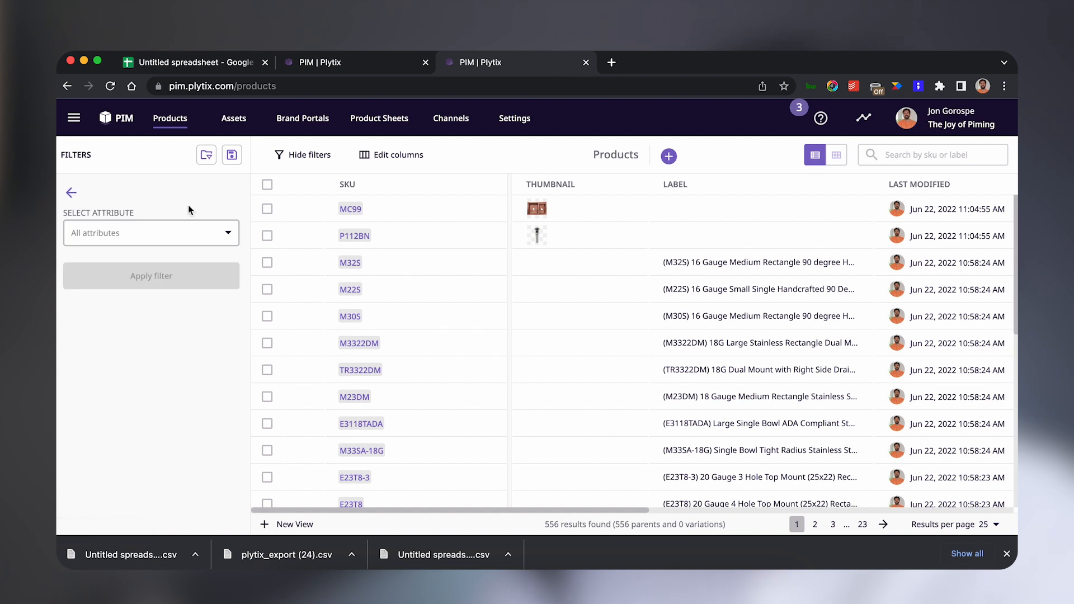
pyautogui.click(168, 238)
pyautogui.write('th')
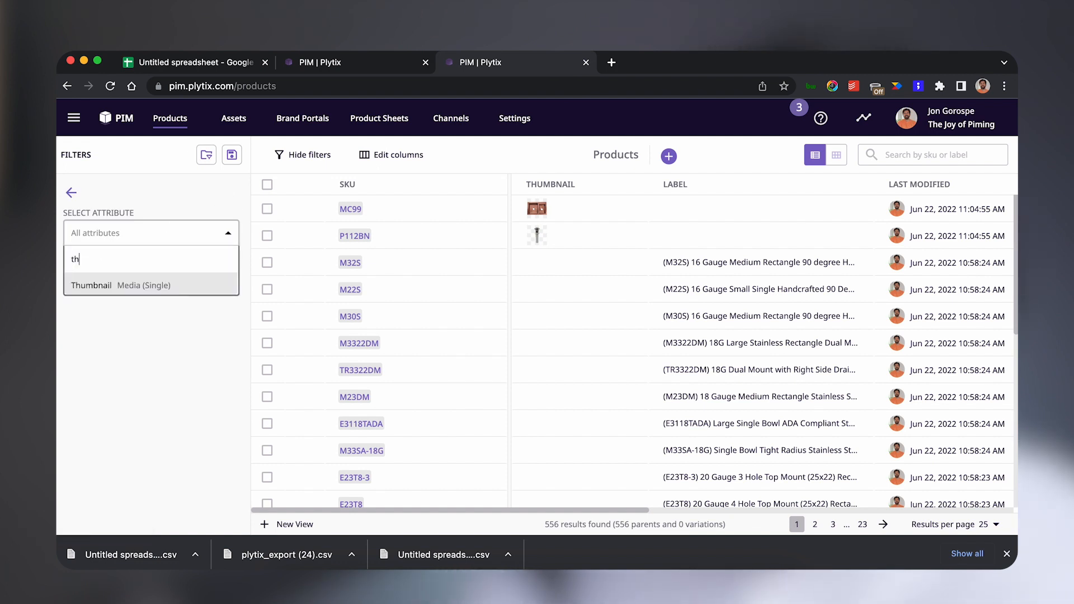
pyautogui.click(149, 286)
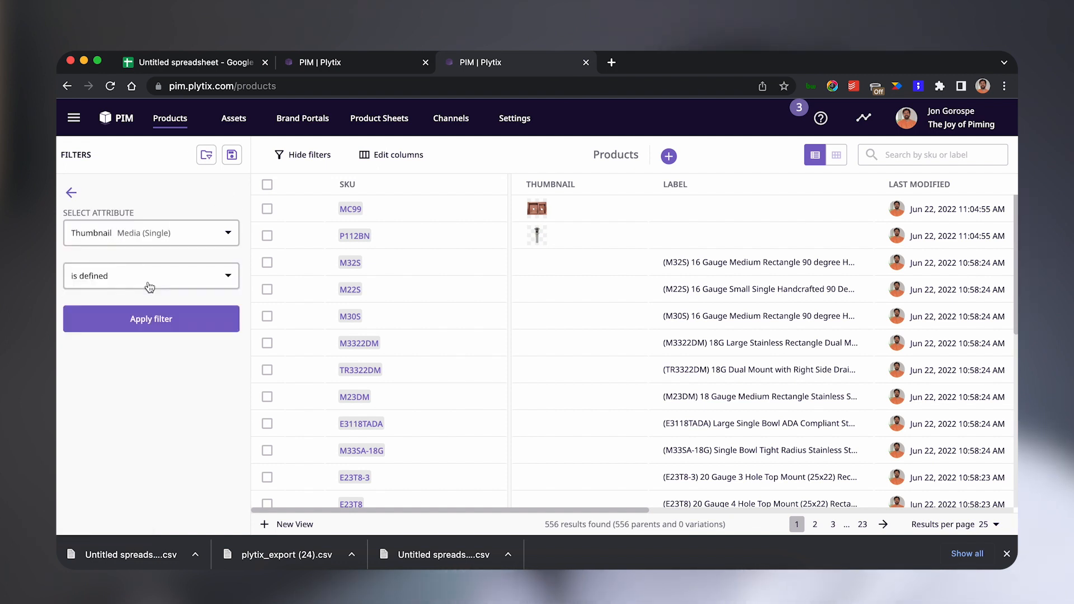
pyautogui.click(147, 320)
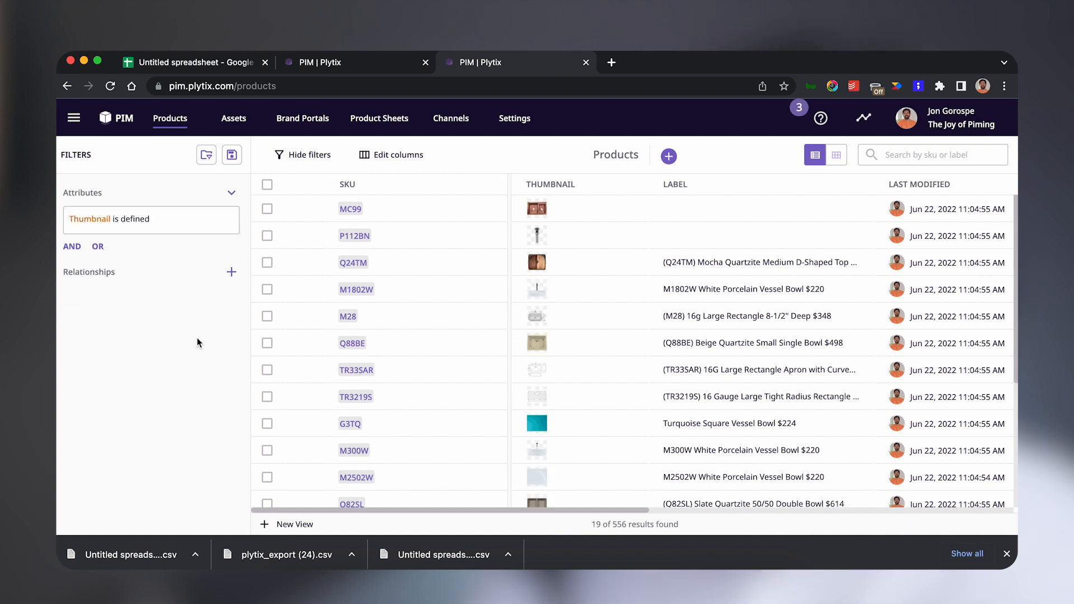
pyautogui.scroll(-5, 592, 341)
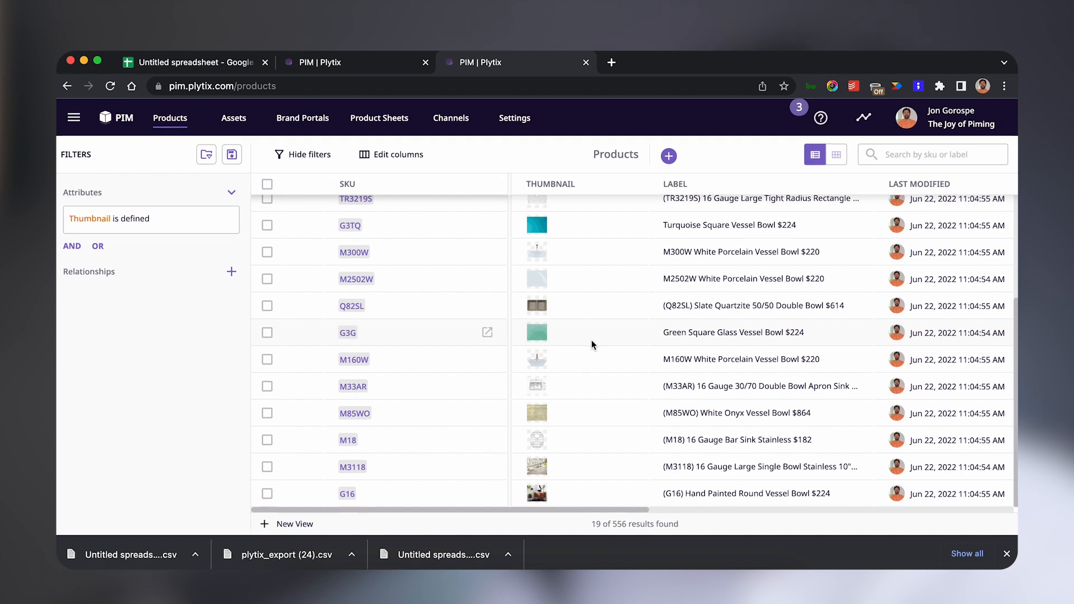
pyautogui.scroll(5, 585, 338)
pyautogui.moveTo(545, 217)
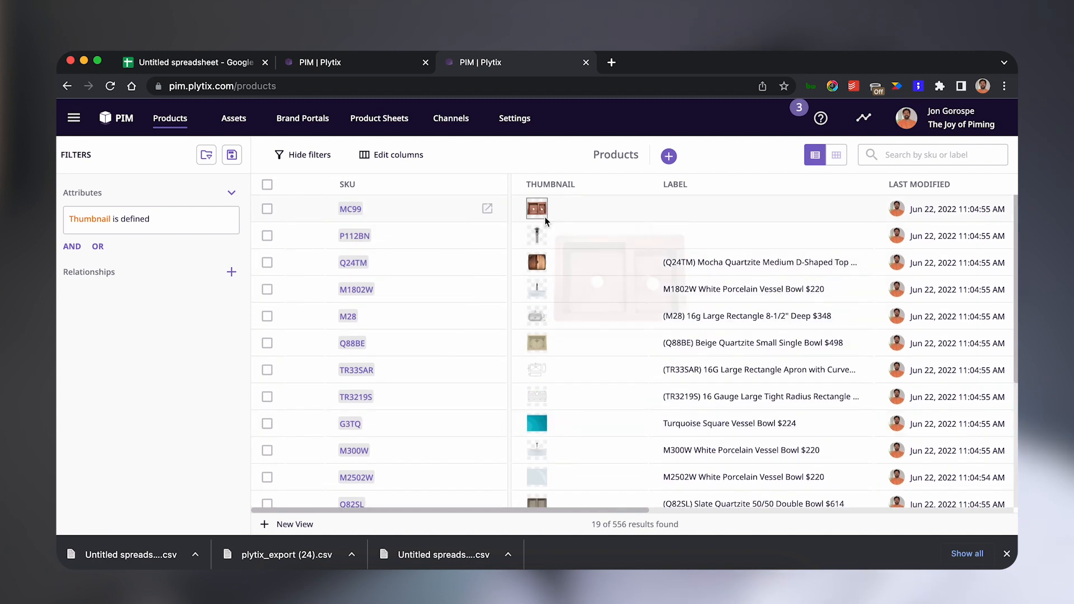